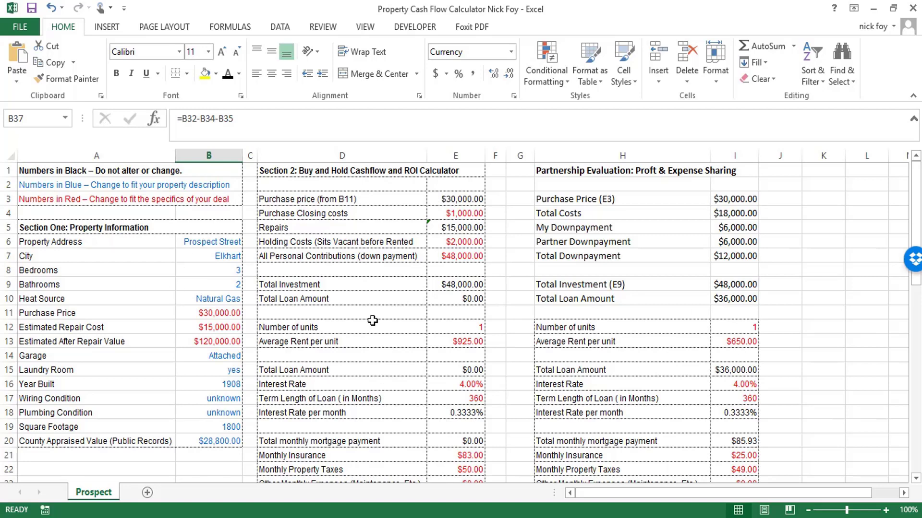
Look over the calculator's sections, and examine the Section One property details from Bathrooms through County Appraised Value
left_click_drag(918, 211, 918, 331)
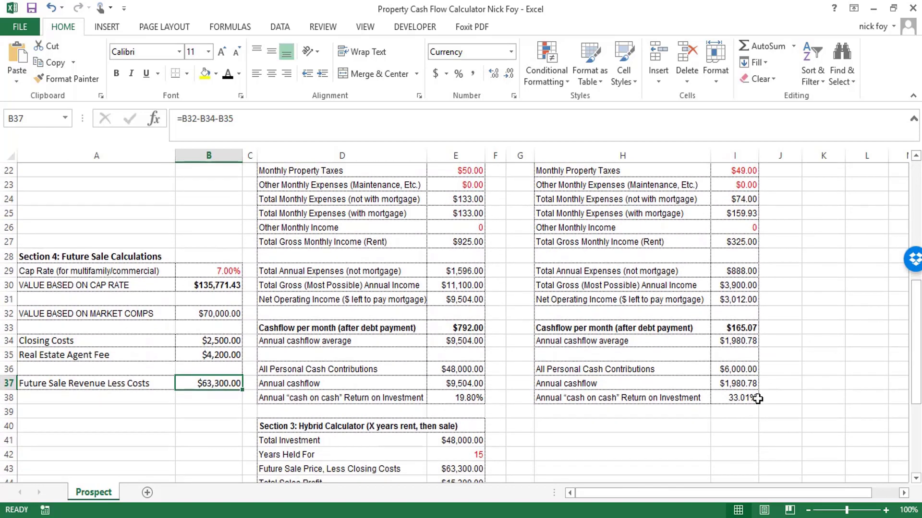
left_click_drag(919, 393, 918, 271)
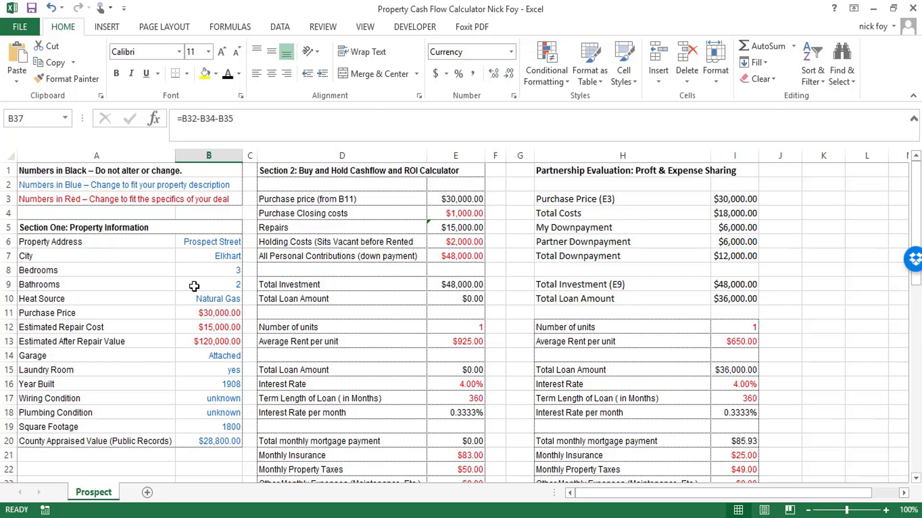
left_click(193, 287)
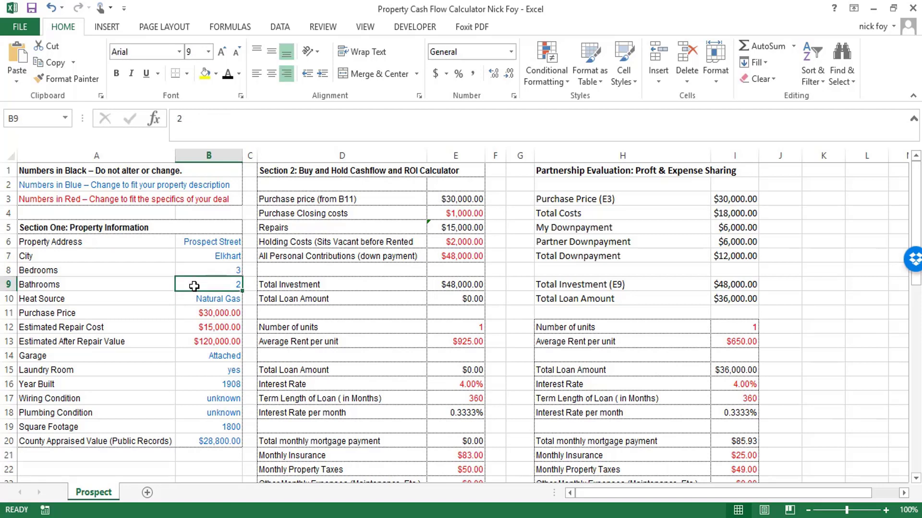
key("Down")
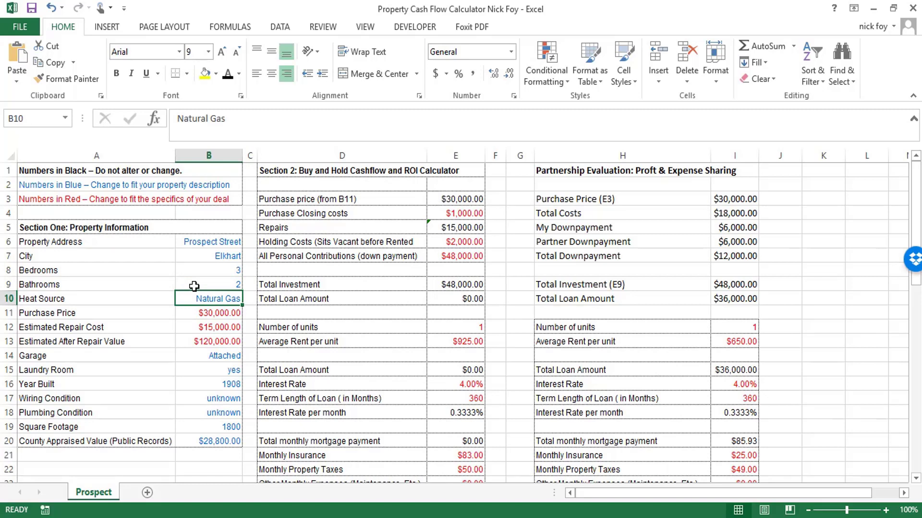
key("Down")
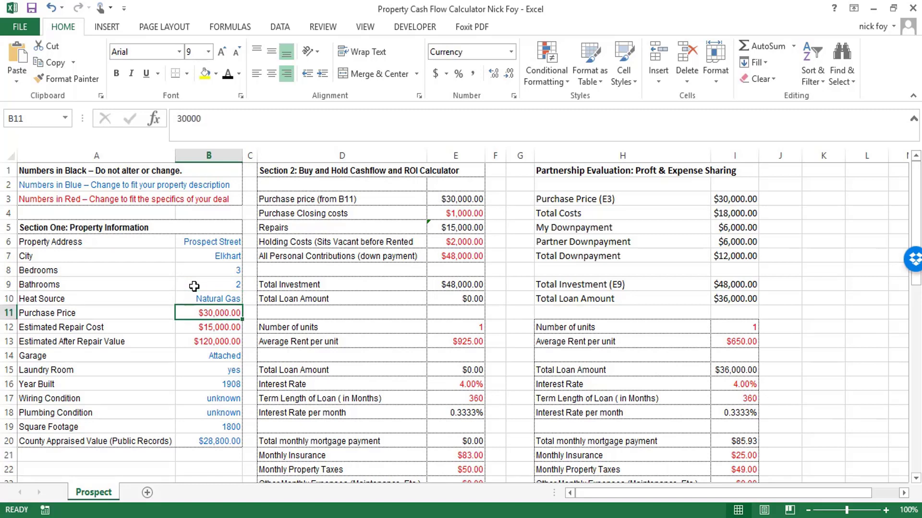
key("Down")
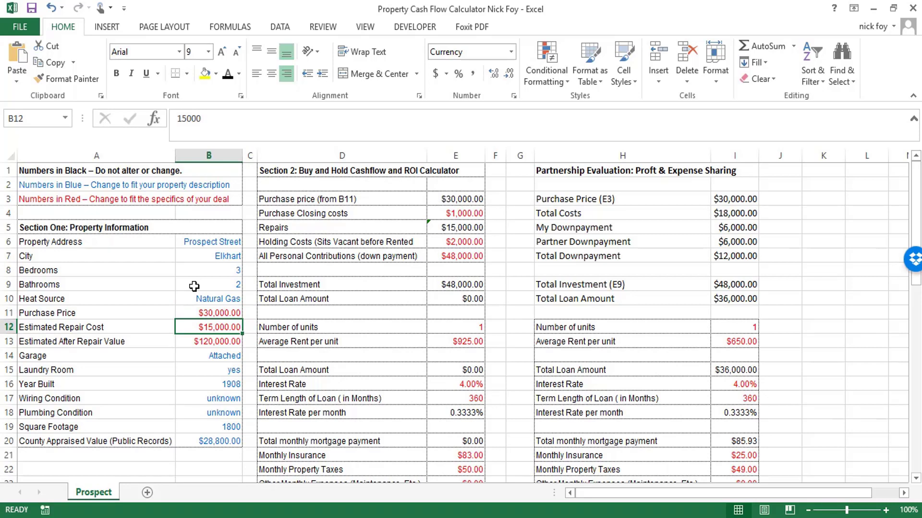
key("Down")
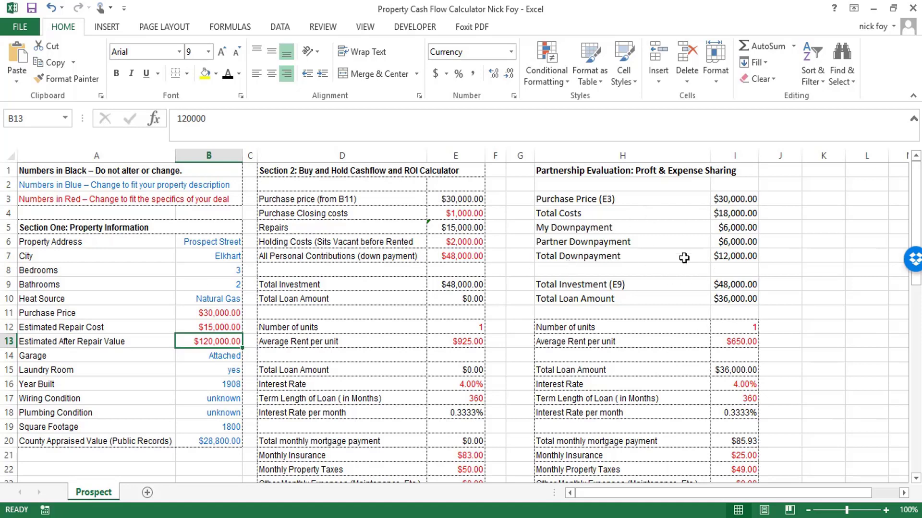
key("Down")
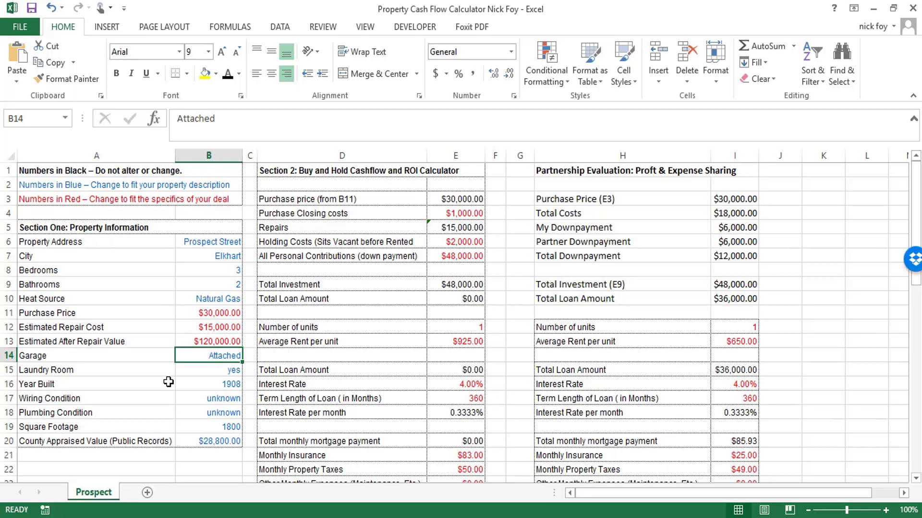
key("Down")
key("Down")
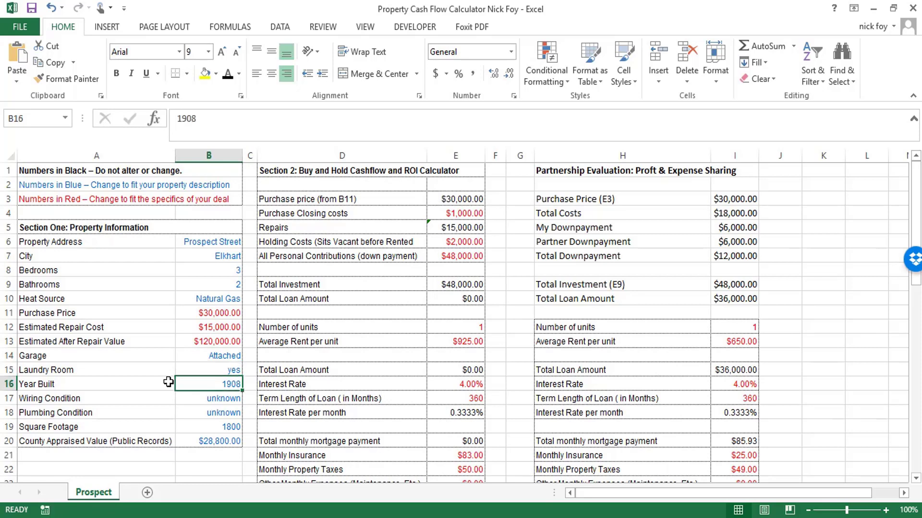
key("Down")
key("Down")
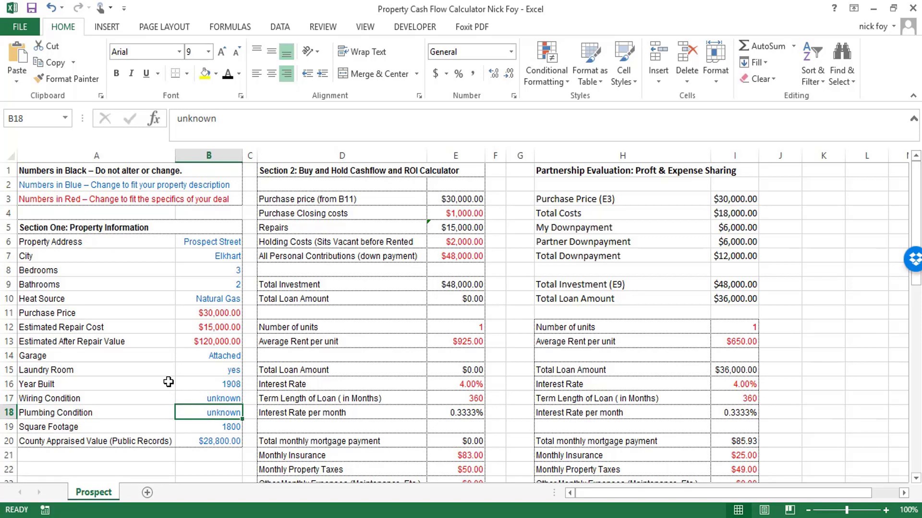
key("Down")
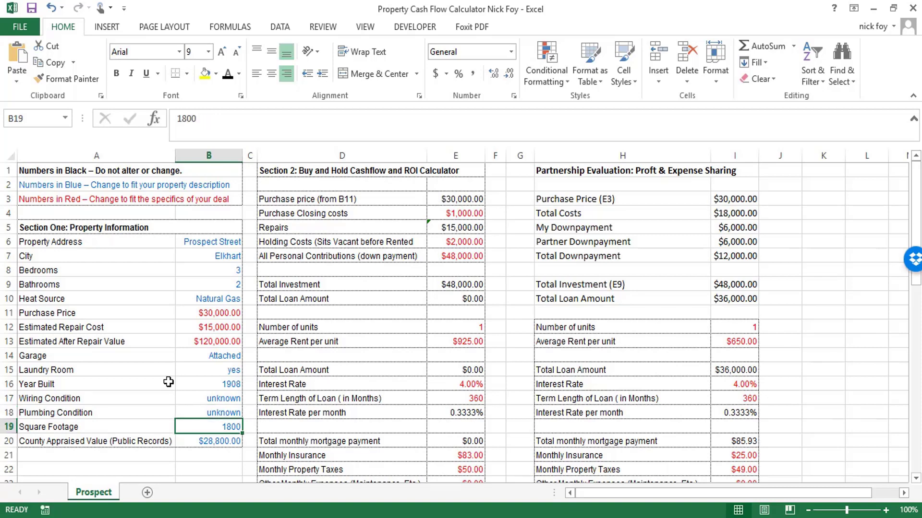
key("Down")
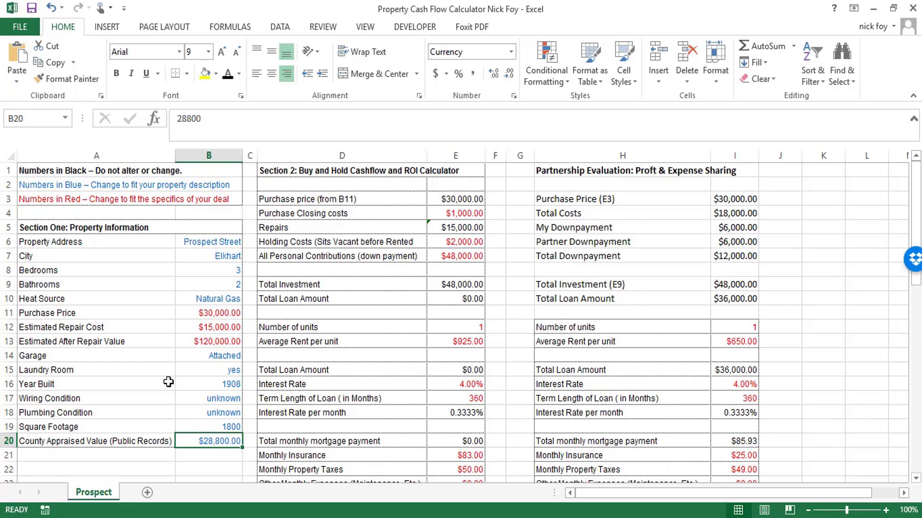
Examine the purchase price line in Section 2 and the formula in E3 that links it to the property information
key("Right")
key("Up")
key("Right")
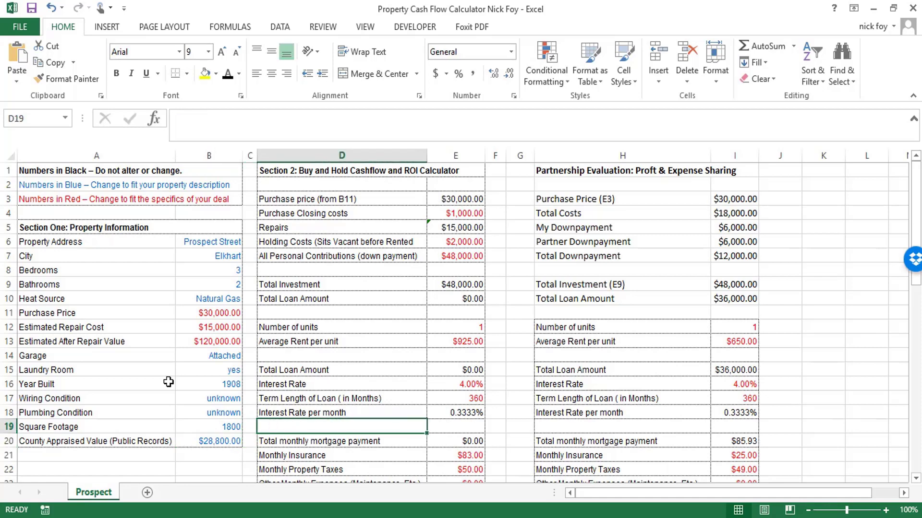
key("Up")
key("Up")
key("Up")
key("Up")
key("Up")
key("Up")
key("Up")
key("Up")
key("Up")
key("Up")
key("Up")
key("Up")
key("Up")
key("Up")
key("Up")
key("Up")
key("Up")
key("Up")
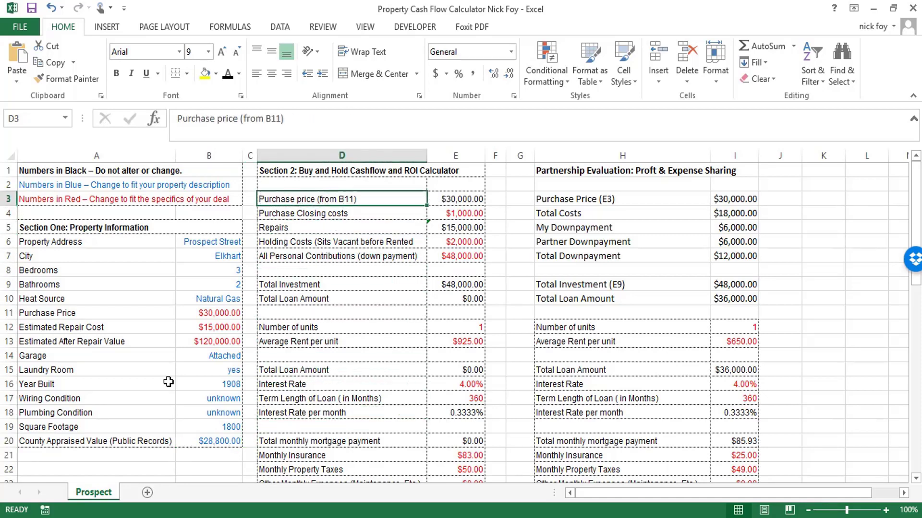
key("Down")
key("Down")
key("Right")
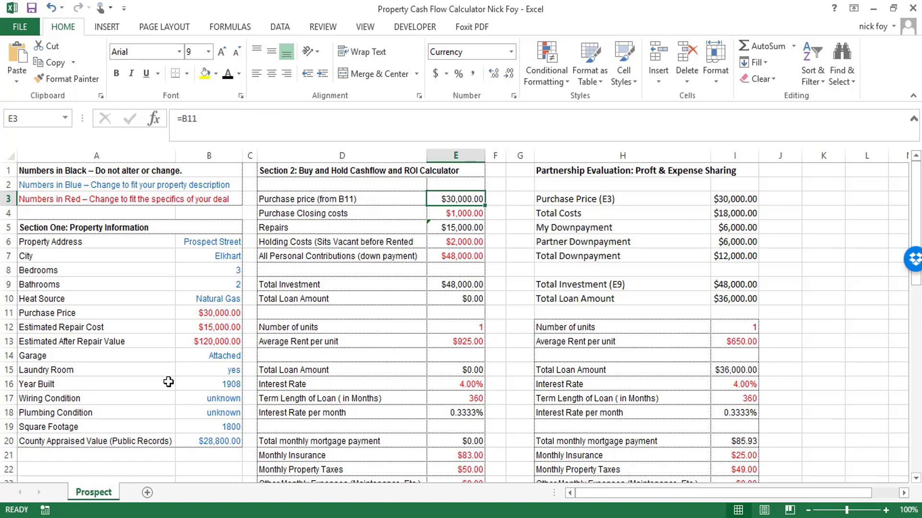
key("Down")
key("Left")
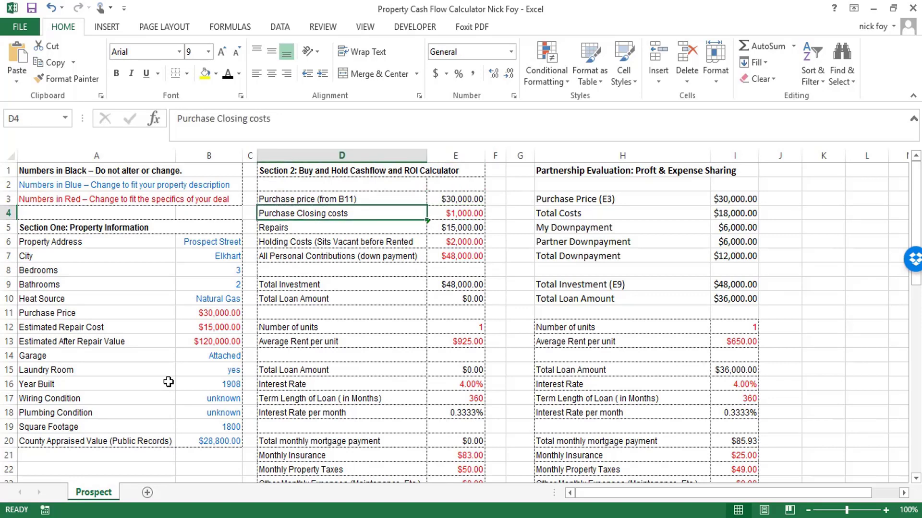
key("Up")
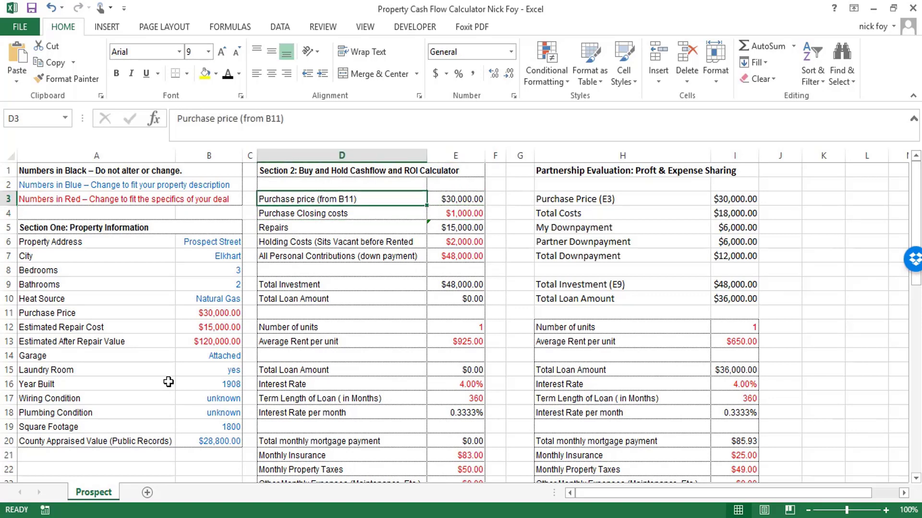
Examine the Section 2 entries for purchase closing costs, repairs, holding costs and all personal contributions
key("Down")
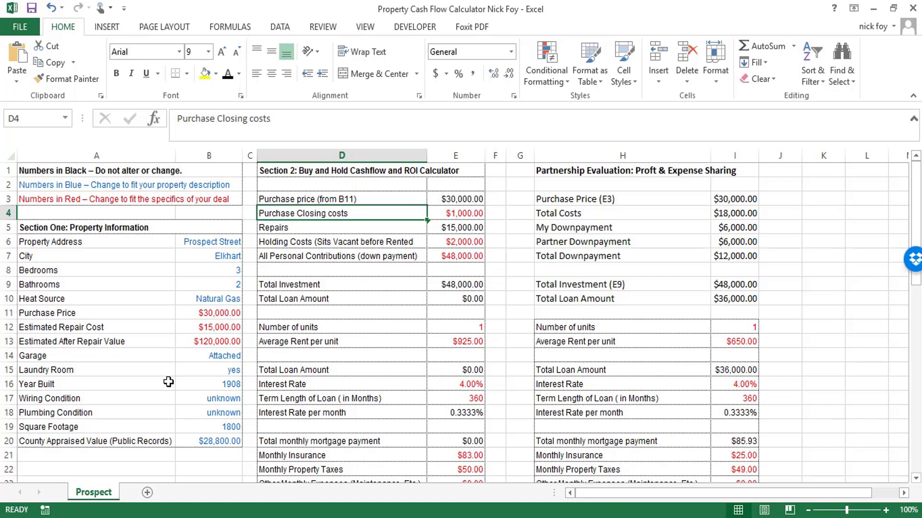
key("Right")
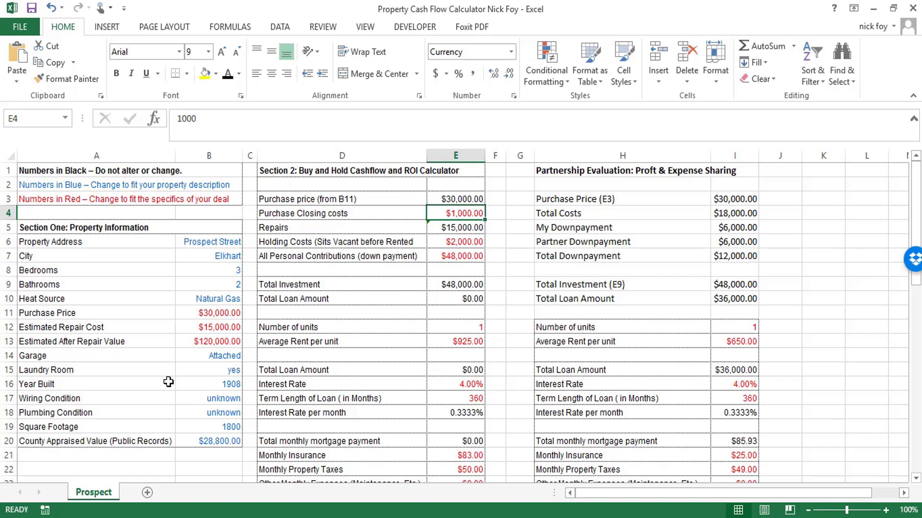
key("Down")
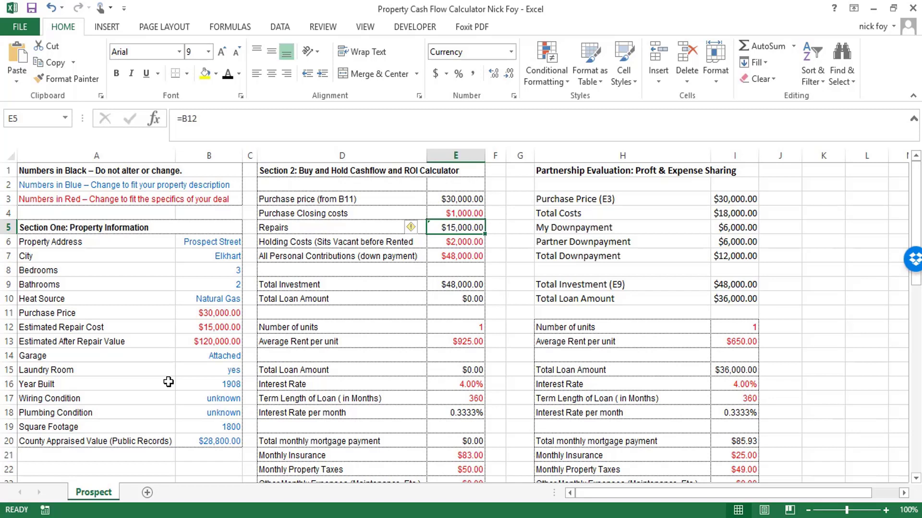
key("Down")
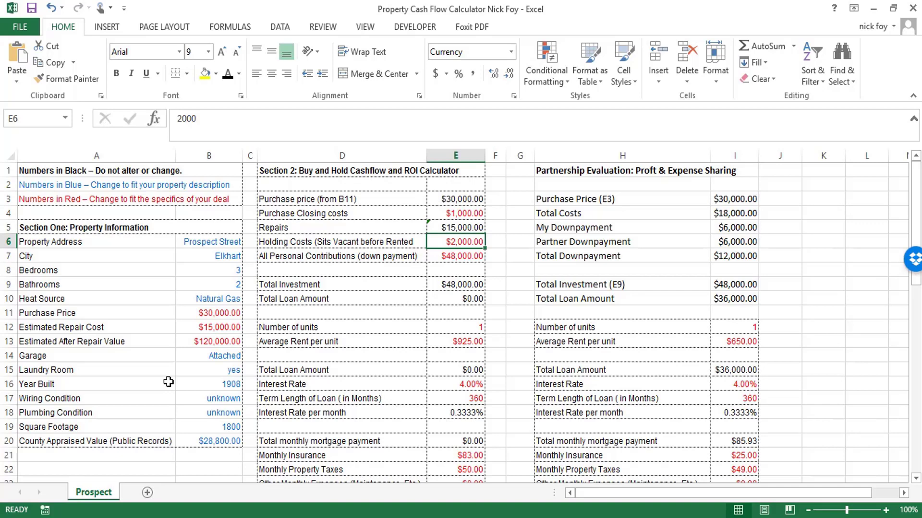
key("Down")
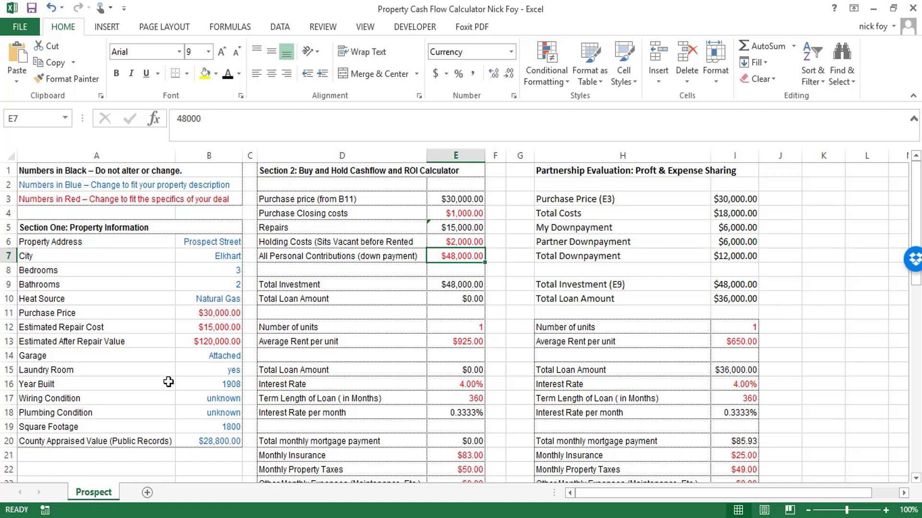
key("Up")
key("Up")
key("Down")
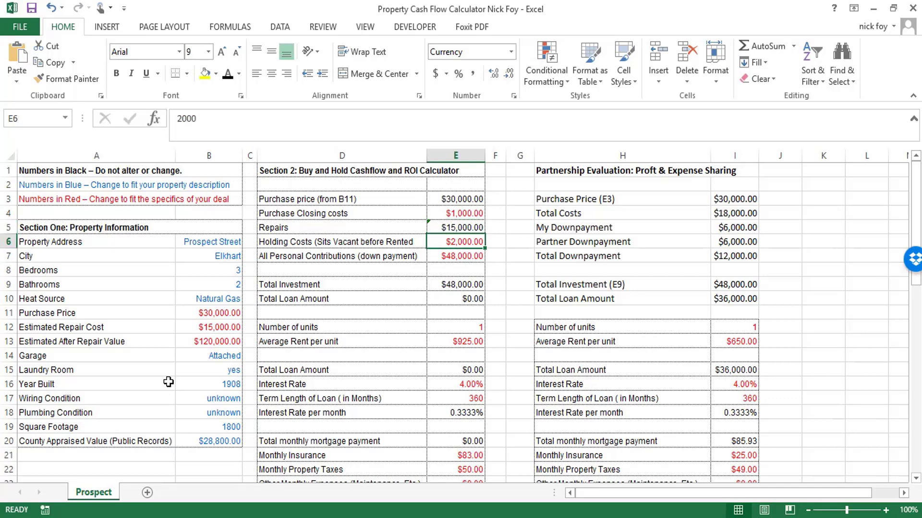
key("Down")
key("Down")
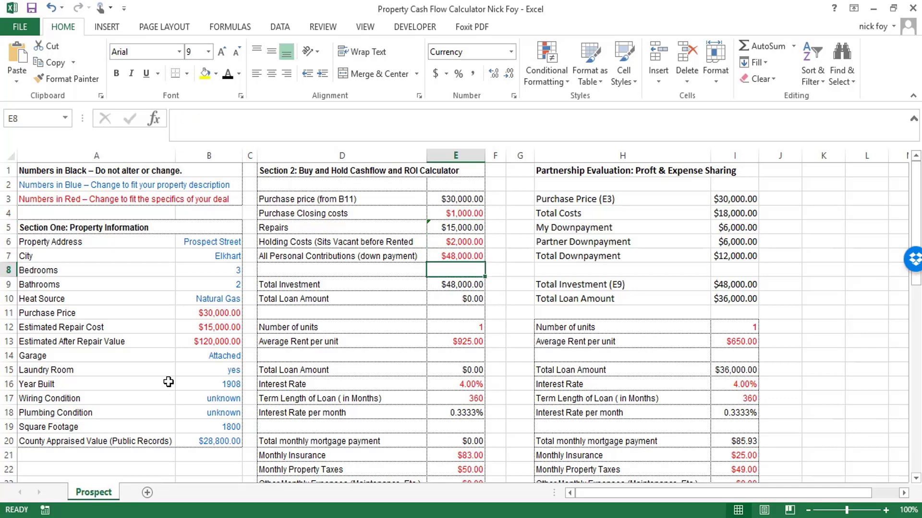
Examine the Total Investment and Total Loan Amount formulas in Section 2 against the personal contributions entry
key("Down")
key("Left")
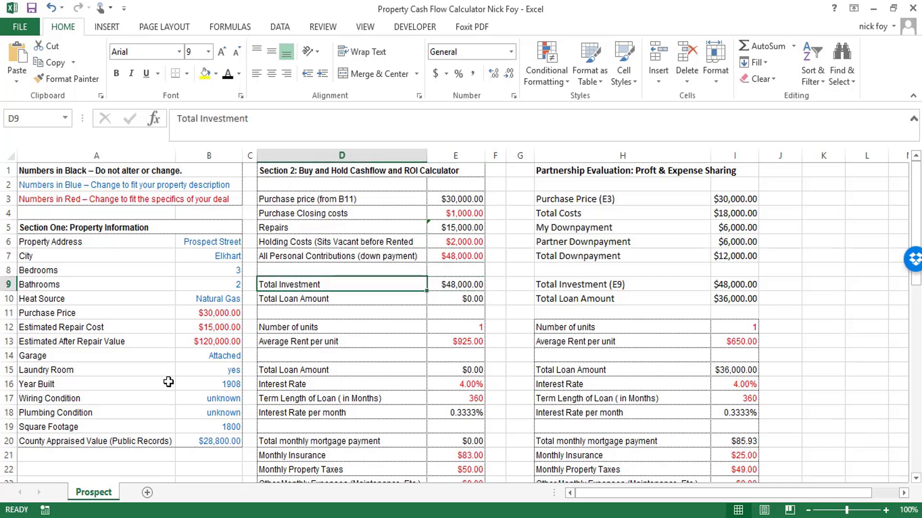
key("Right")
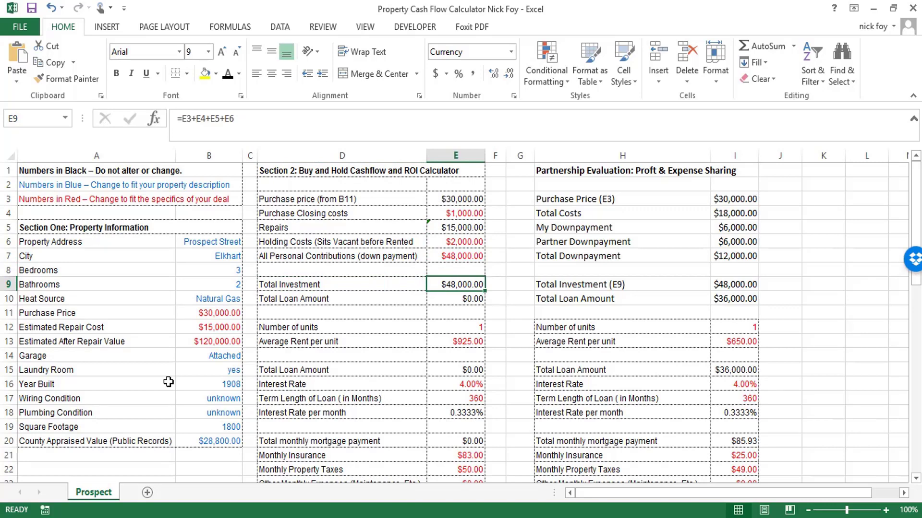
key("Up")
key("Up")
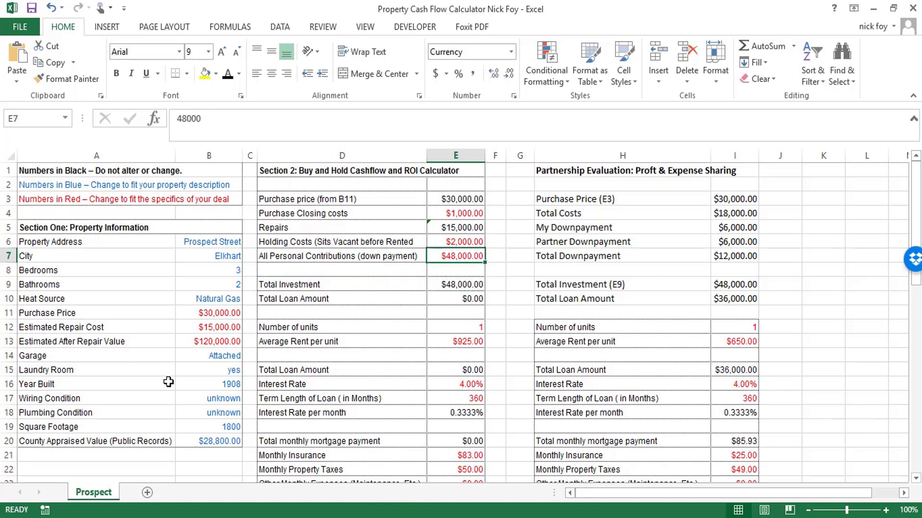
key("Down")
key("Down")
key("Down")
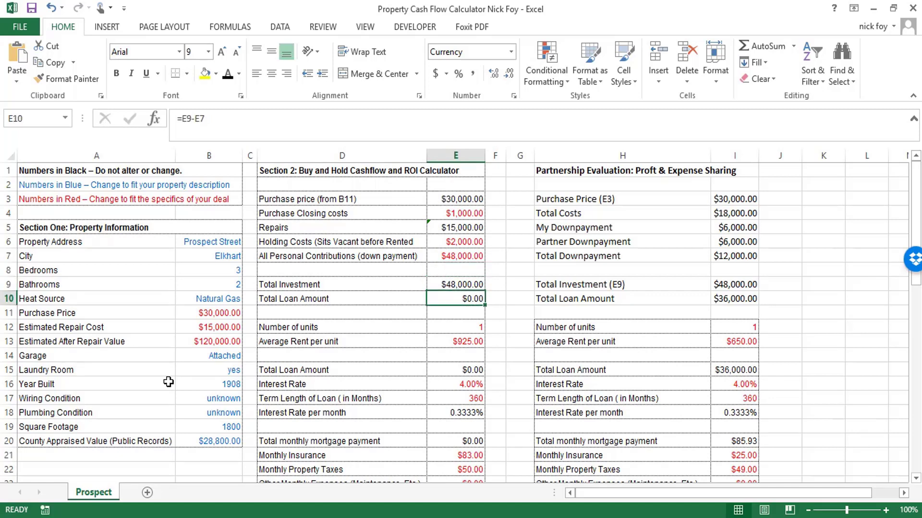
key("Down")
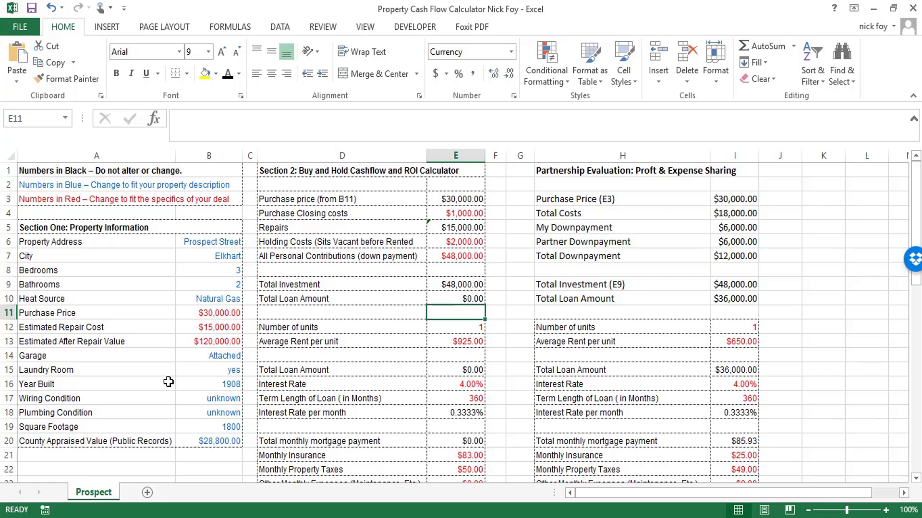
Review the Section 2 purchase cost lines again, and examine the number of units and average rent per unit
key("Up")
key("Up")
key("Up")
key("Up")
key("Up")
key("Up")
key("Up")
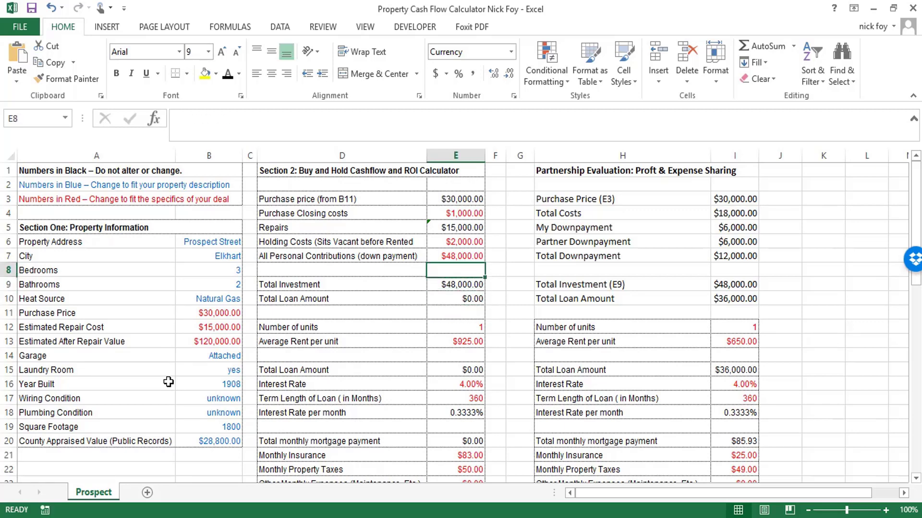
key("Up")
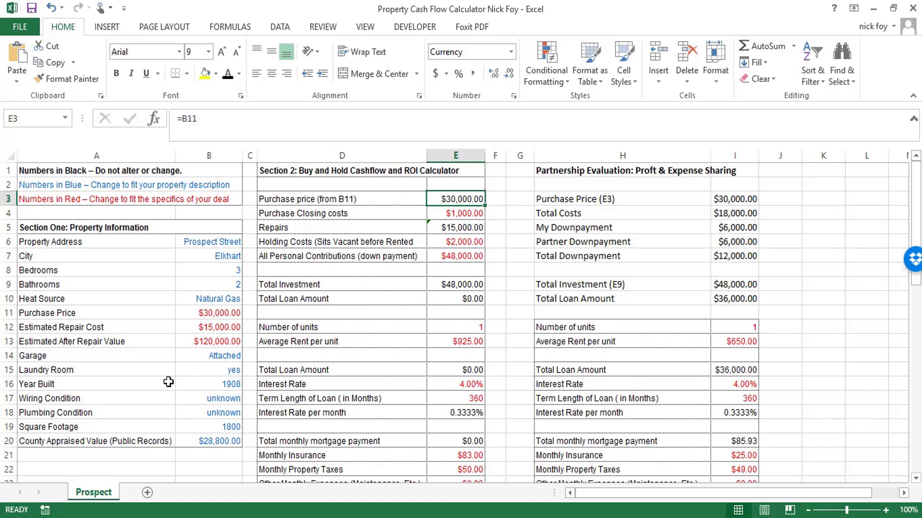
key("Down")
key("Down")
key("Down")
key("Down")
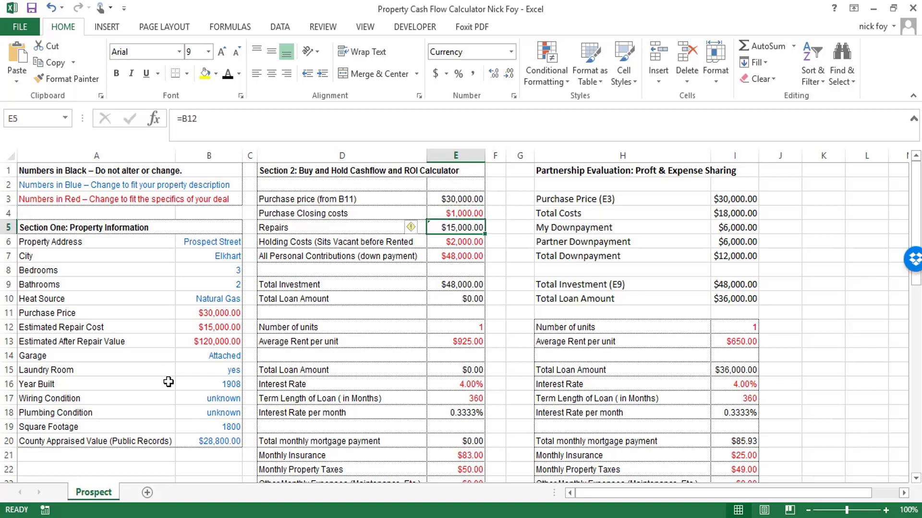
key("Down")
key("Down")
key("Down")
key("Down")
key("Down")
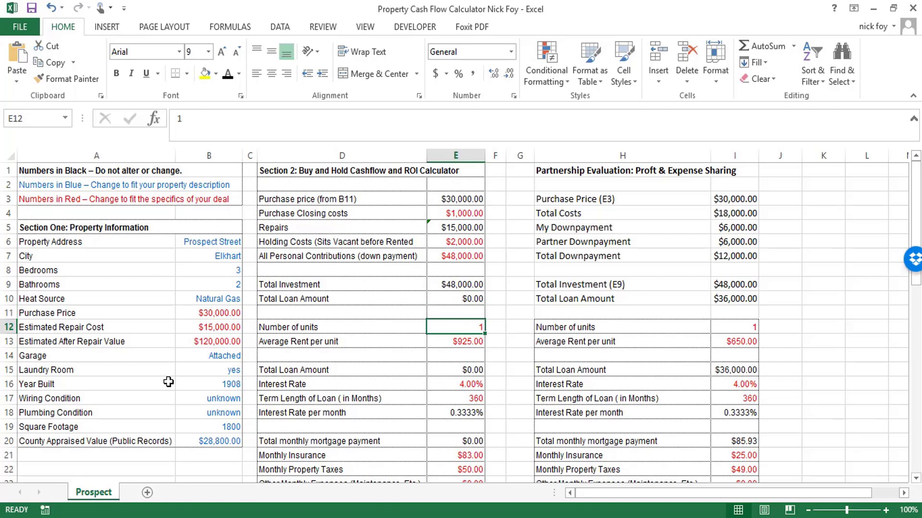
key("Down")
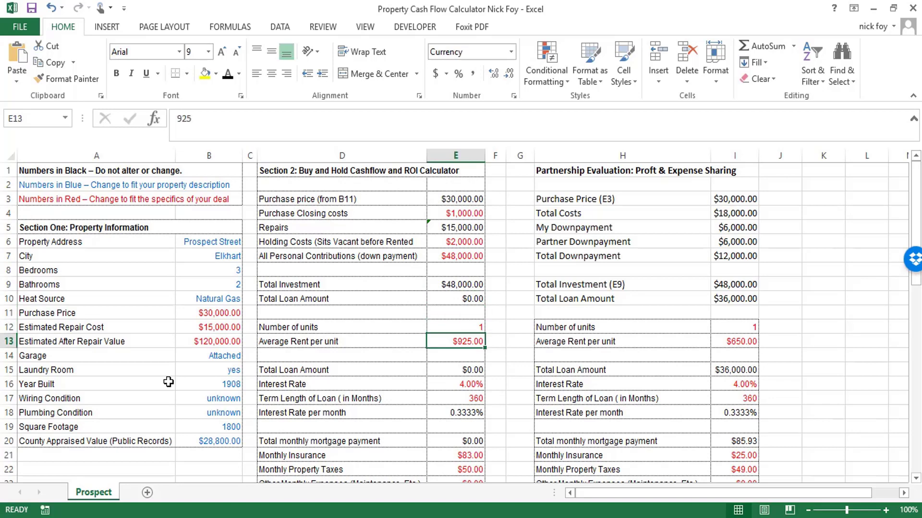
key("Up")
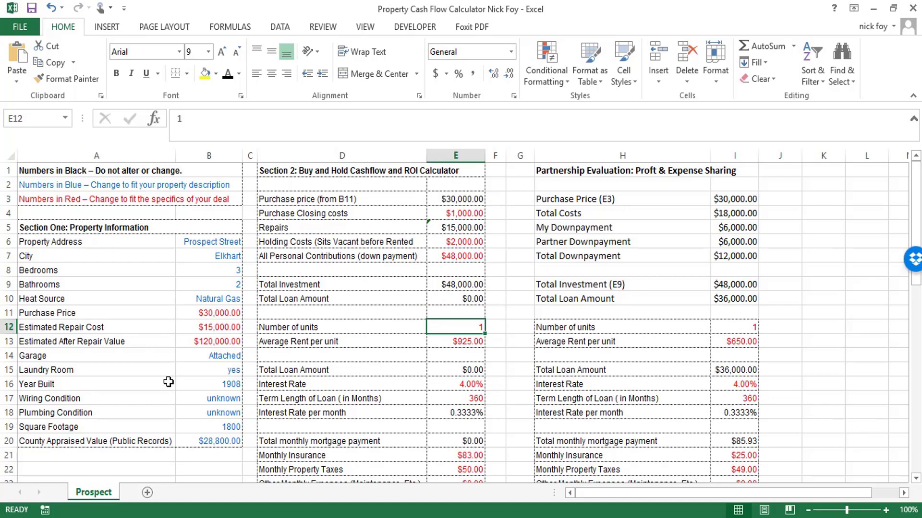
Examine the average rent per unit entry beneath the number of units in Section 2
key("Down")
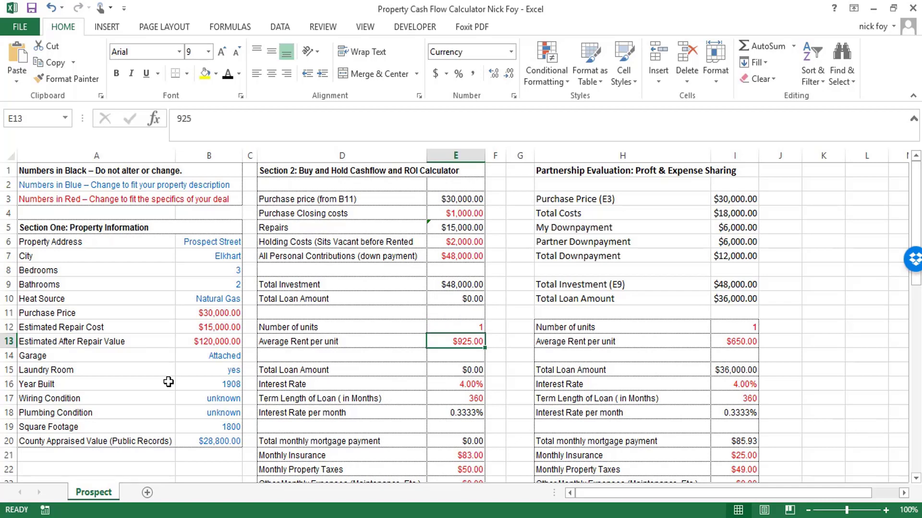
key("Up")
key("Up")
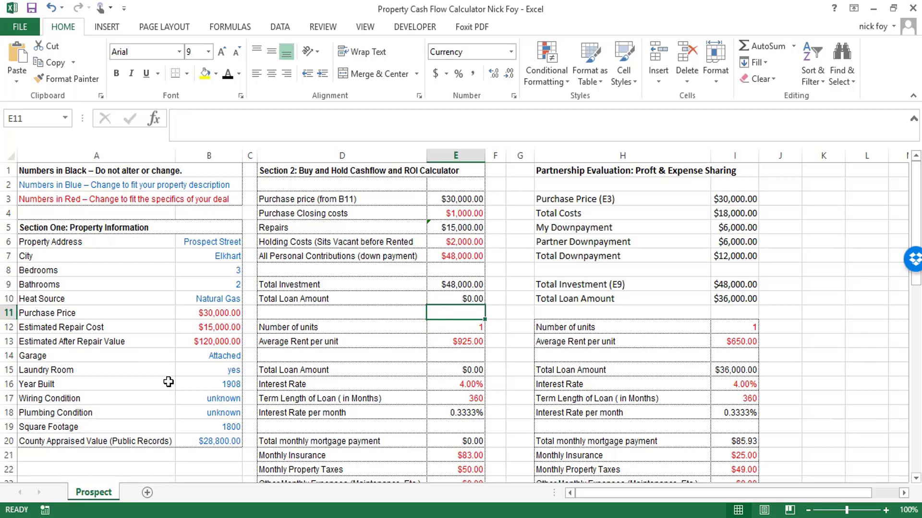
Examine the Section 2 loan lines: total loan amount, interest rate, term length in months and interest rate per month
key("Down")
key("Down")
key("Down")
key("Down")
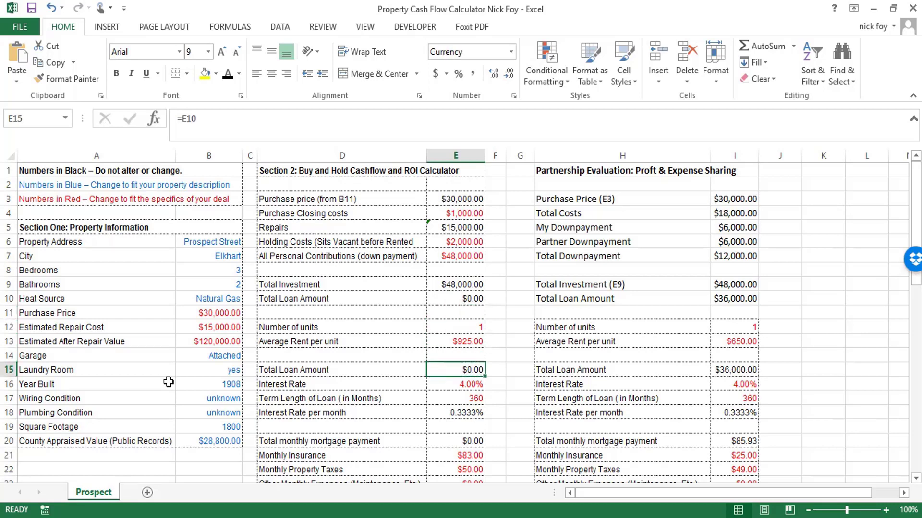
key("Down")
key("Down")
key("Up")
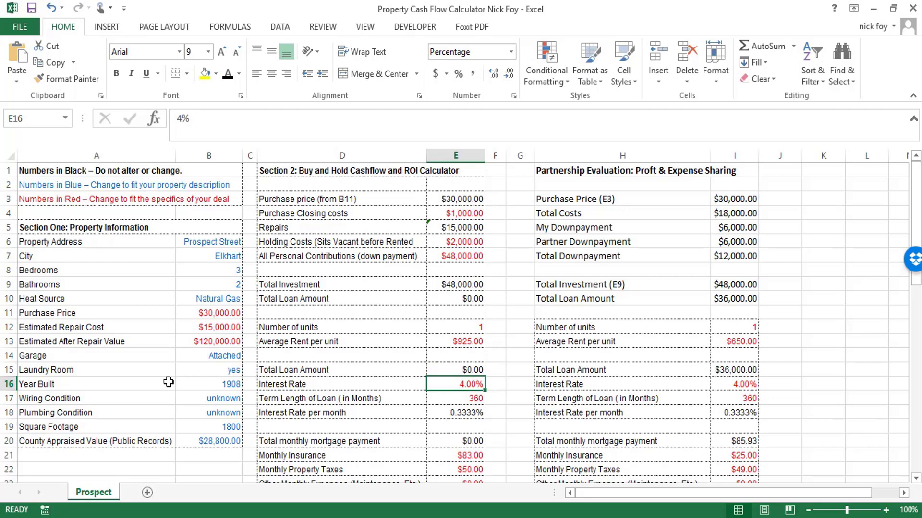
key("Down")
key("Down")
key("Down")
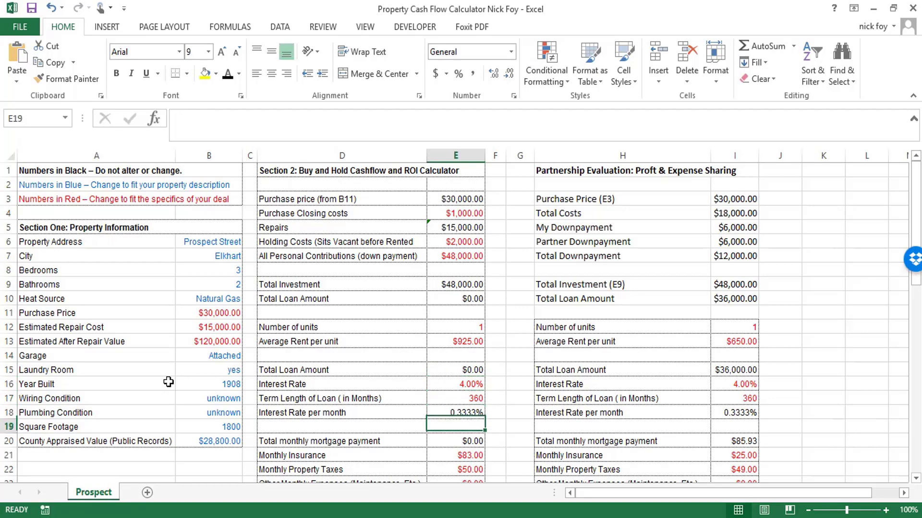
Look over the monthly insurance, property taxes and other monthly expenses lines in Section 2
key("Down")
key("Down")
key("Down")
key("Up")
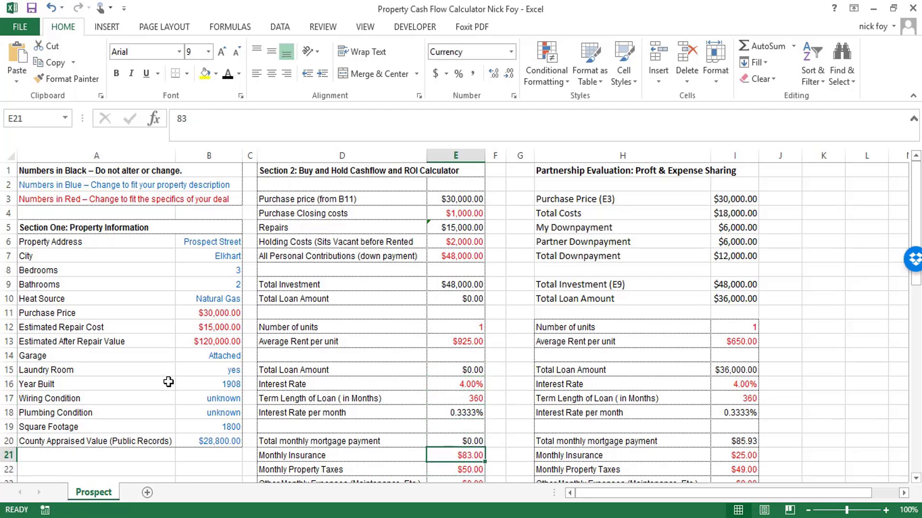
key("Down")
key("Down")
key("Down")
key("Up")
key("Up")
key("Up")
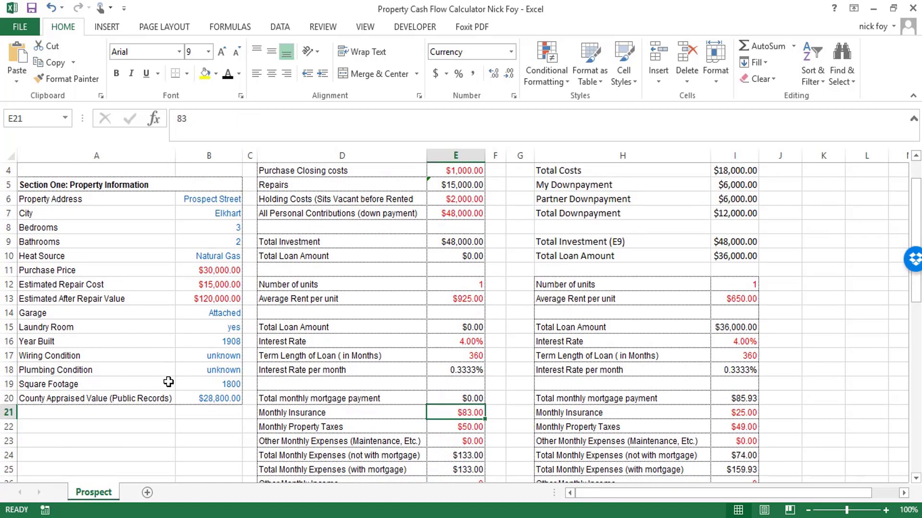
Examine the total monthly mortgage payment formula in E20 against the loan terms above it
key("Up")
key("Up")
key("Up")
key("Up")
key("Up")
key("Up")
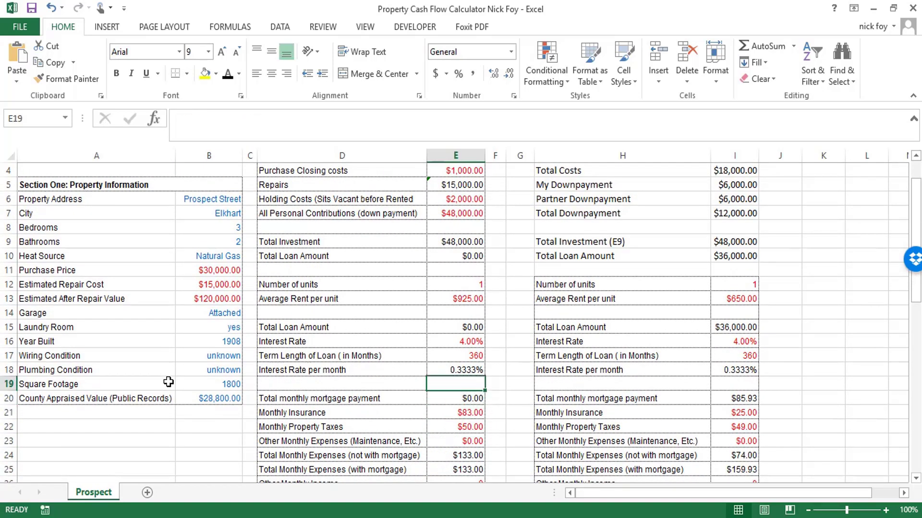
key("Down")
key("Down")
key("Down")
key("Down")
key("Down")
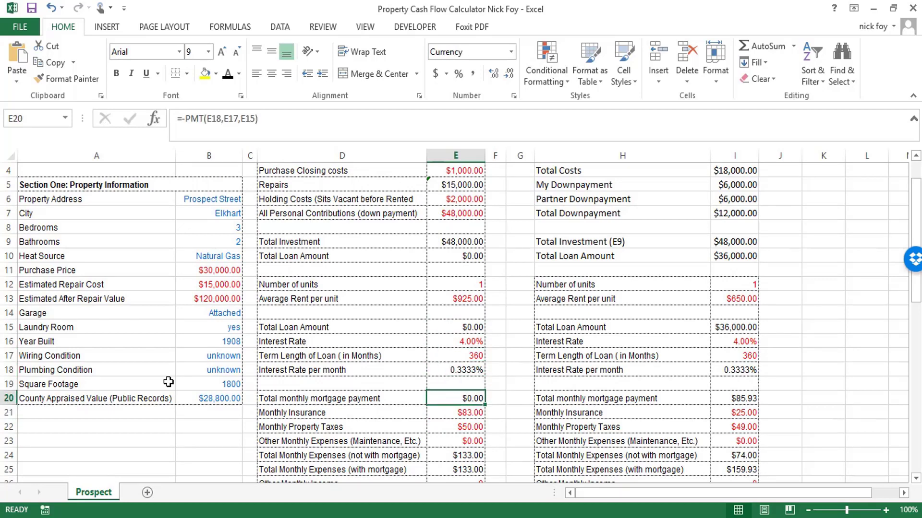
Review monthly insurance and property taxes in Section 2, and set Other Monthly Expenses (Maintenance, Etc.) in E23 to 83
key("Down")
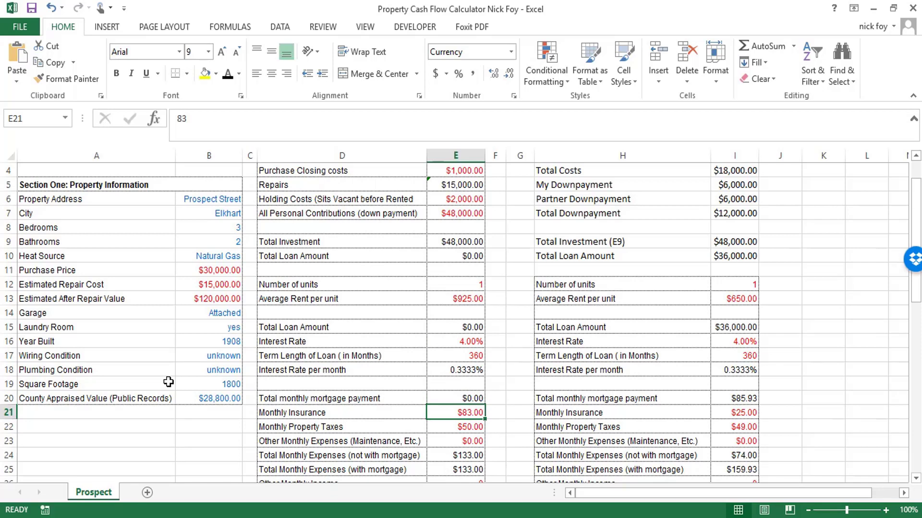
key("Down")
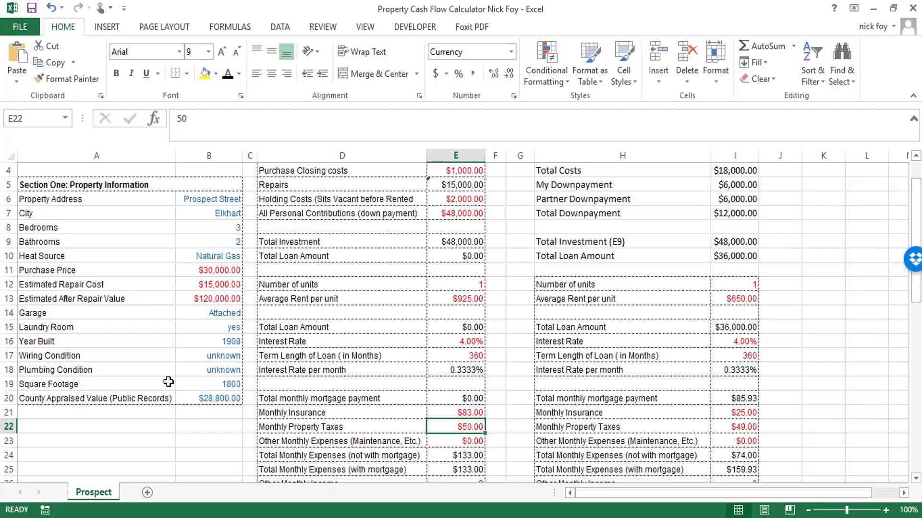
key("Down")
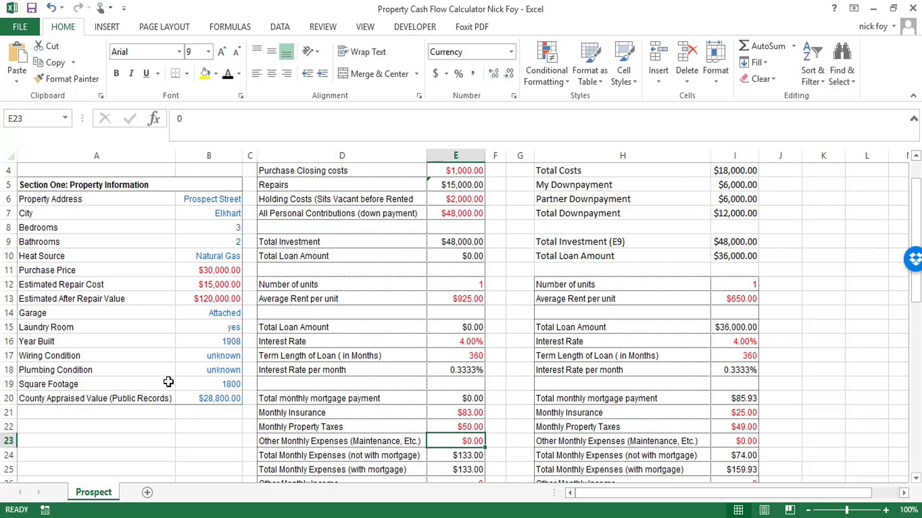
type("83")
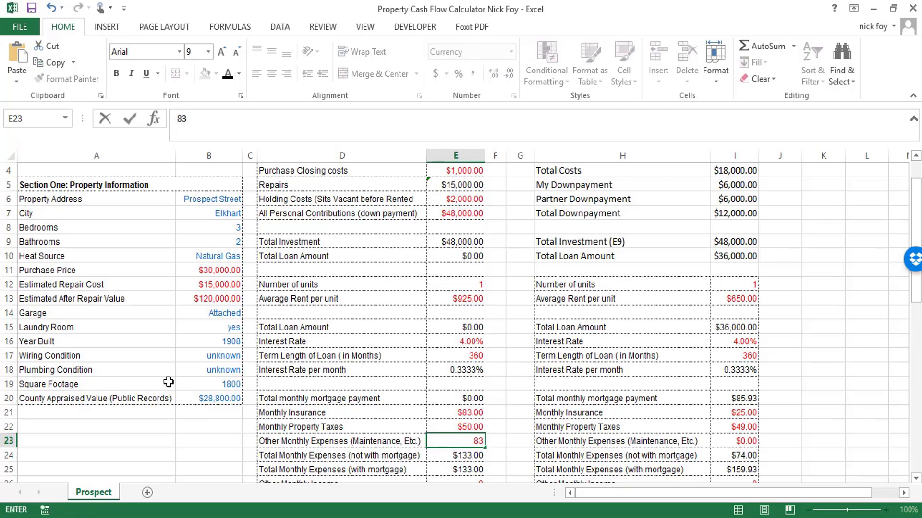
key("Return")
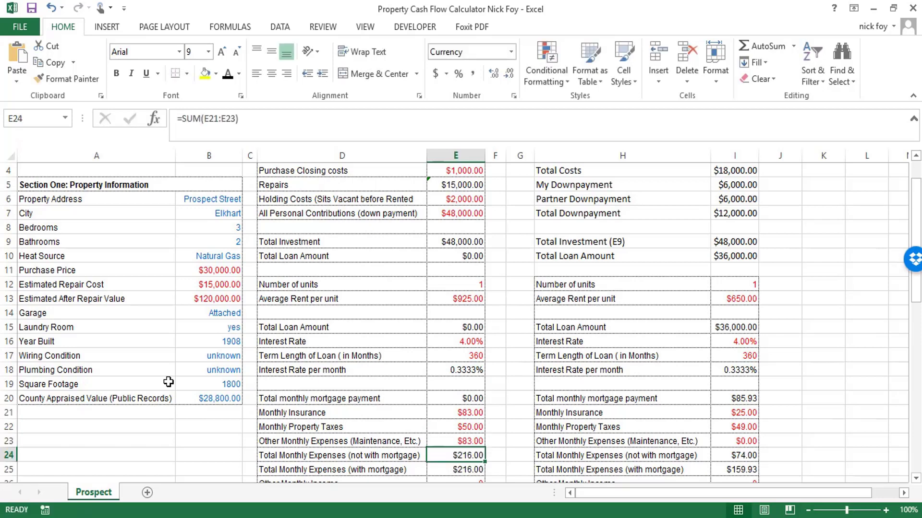
Examine the total monthly expenses with and without mortgage in Section 2 against the mortgage payment and expense lines
key("Left")
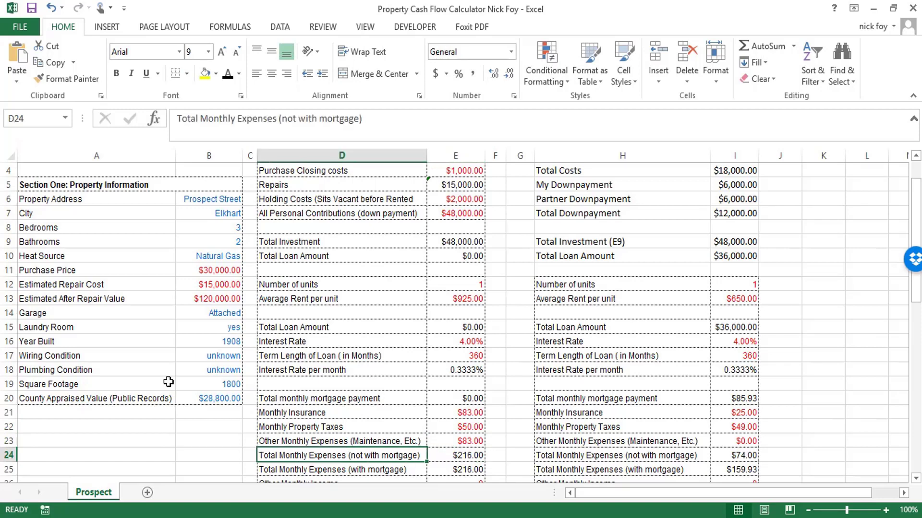
key("Right")
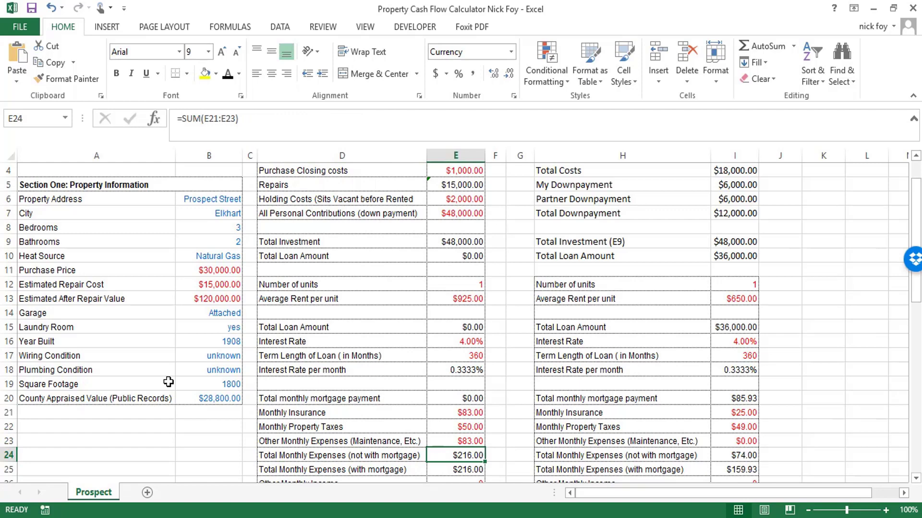
key("Down")
key("Up")
key("Up")
key("Up")
key("Up")
key("Up")
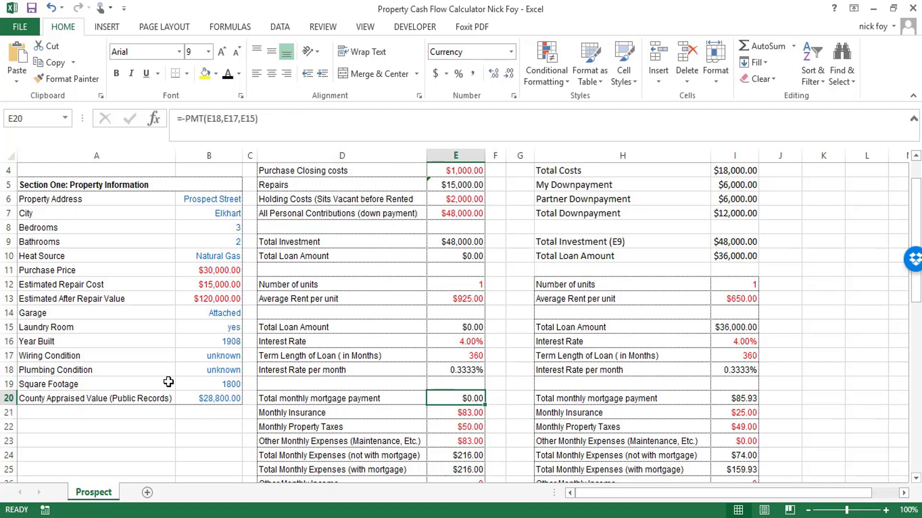
key("Down")
key("Down")
key("Down")
key("Down")
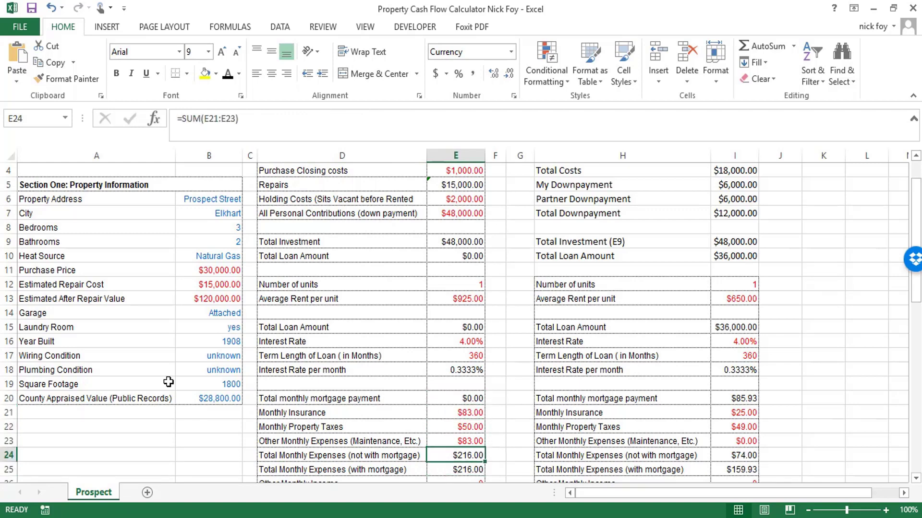
Examine the other monthly income entry and the Total Gross Monthly Income (Rent) formula in E27
key("Down")
key("Down")
key("Down")
key("Down")
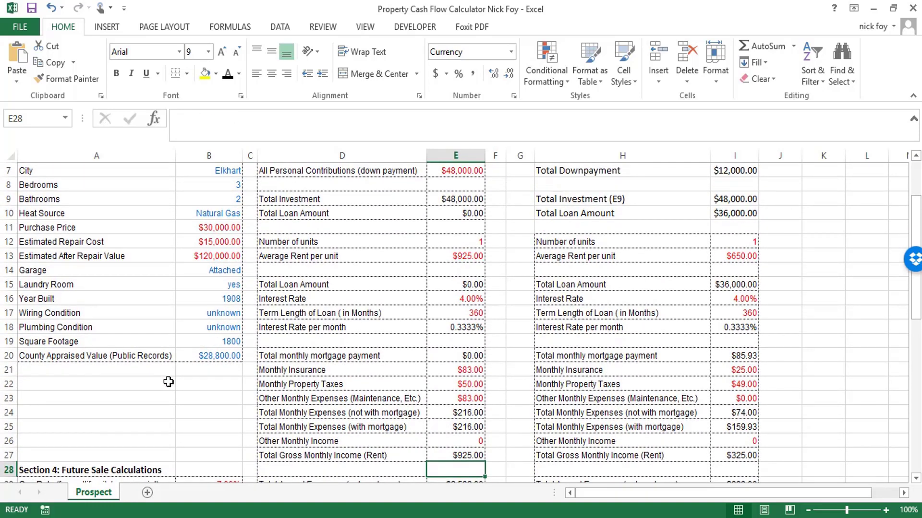
key("Up")
key("Up")
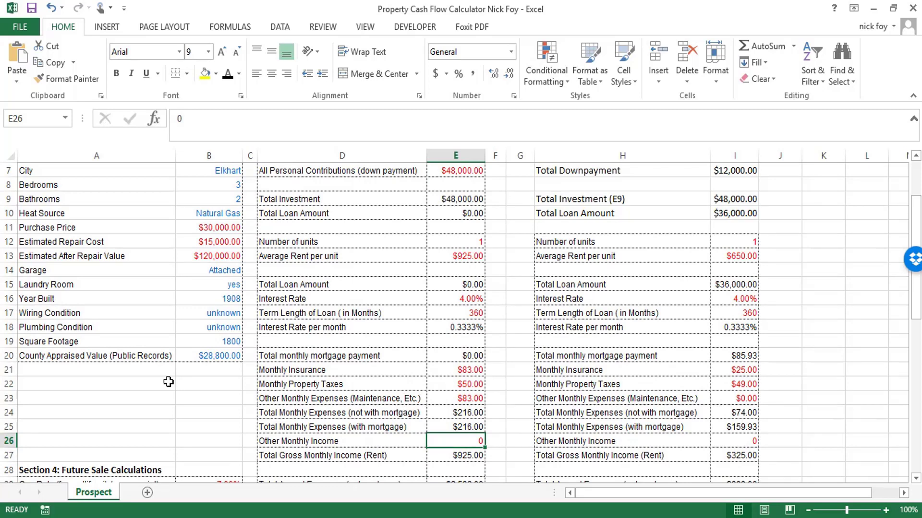
key("Down")
key("Up")
key("Down")
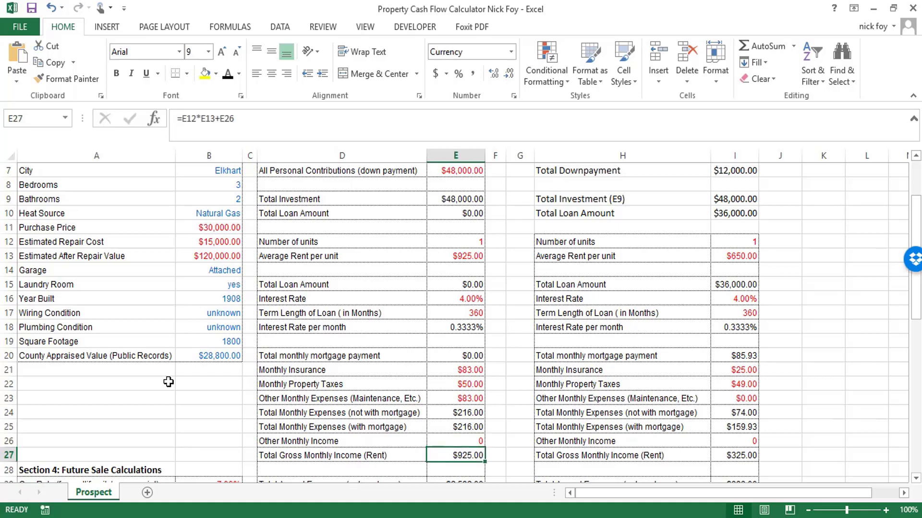
Skim the annual totals, cashflow and cash-on-cash return lines down to Years Held For in the Section 3 hybrid calculator
key("Up")
key("Down")
key("Down")
key("Down")
key("Down")
key("Down")
key("Down")
key("Down")
key("Down")
key("Down")
key("Down")
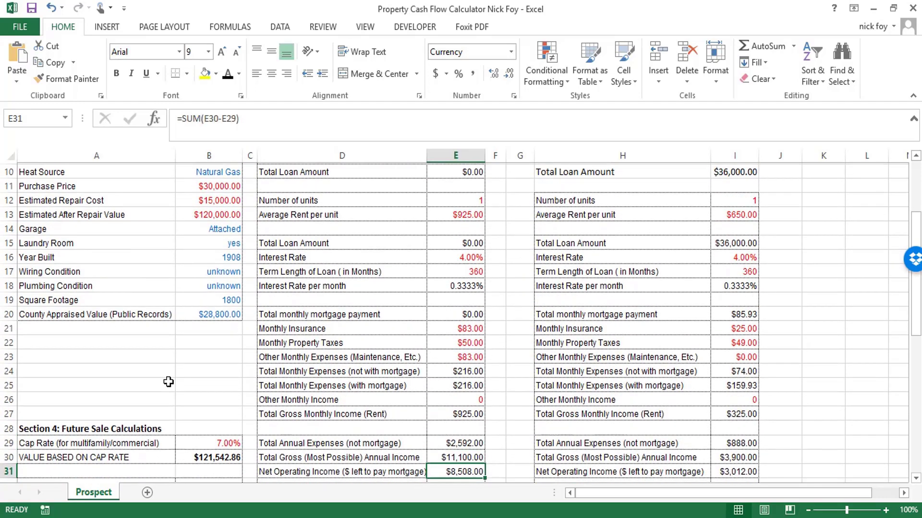
key("Down")
key("Down")
key("Down")
key("Down")
key("Down")
key("Down")
key("Down")
key("Down")
key("Down")
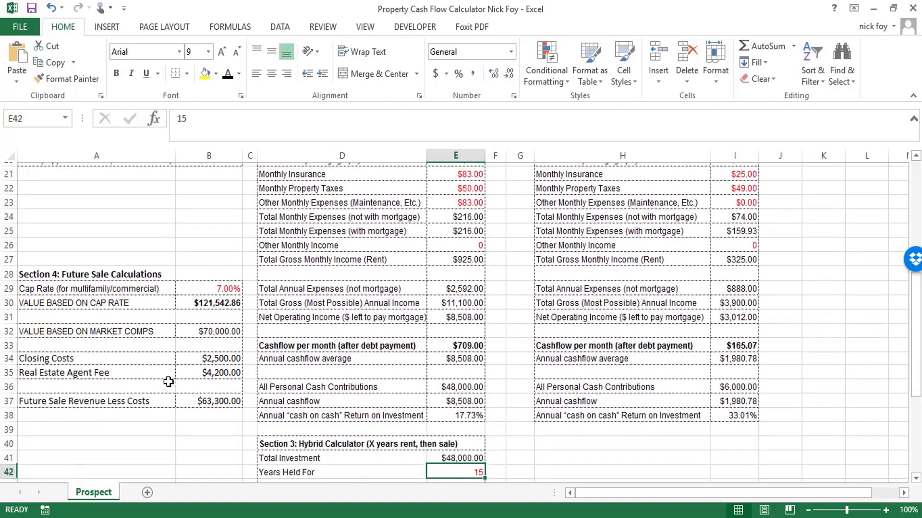
Examine the formulas for total annual expenses, gross annual income and net operating income in E29 through E31
key("Up")
key("Up")
key("Up")
key("Up")
key("Up")
key("Up")
key("Up")
key("Up")
key("Up")
key("Up")
key("Up")
key("Up")
key("Up")
key("Up")
key("Up")
key("Up")
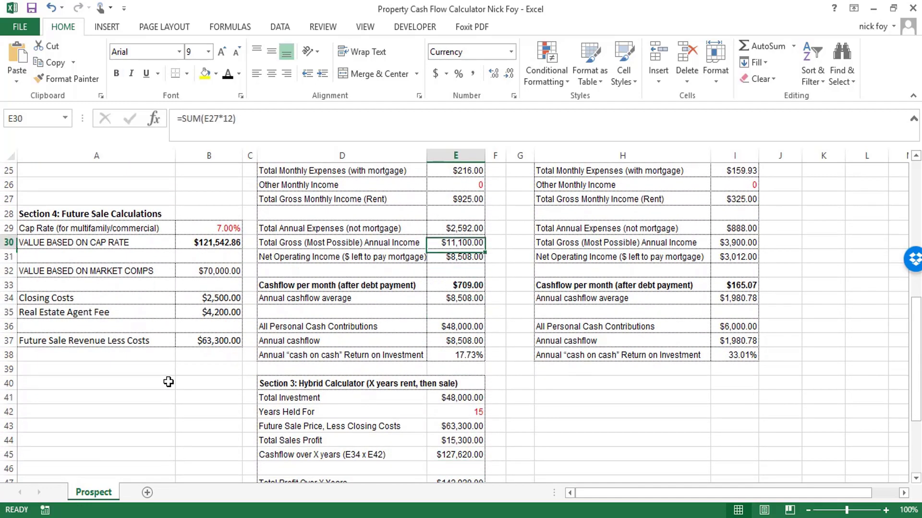
key("Left")
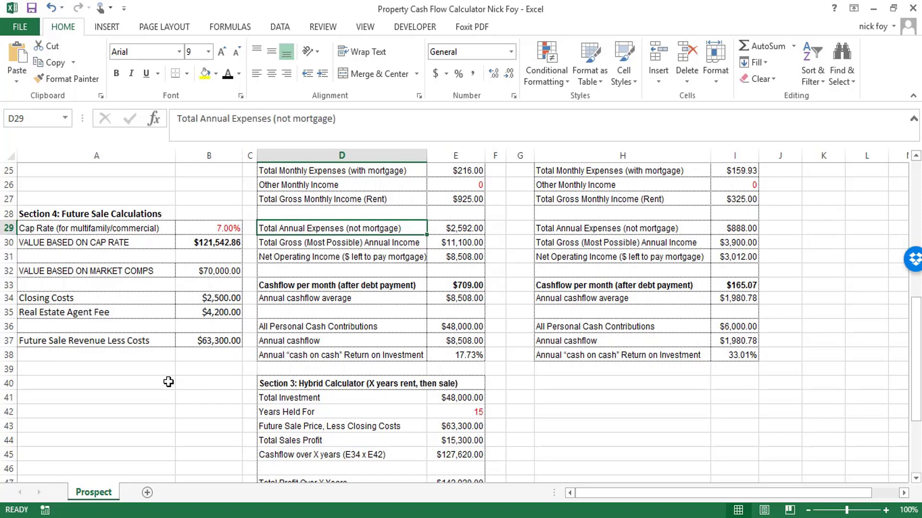
key("Right")
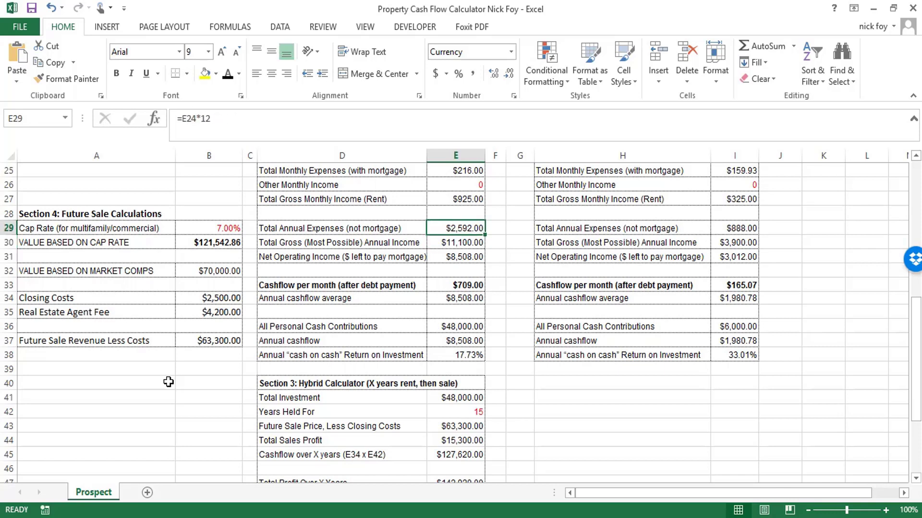
key("Down")
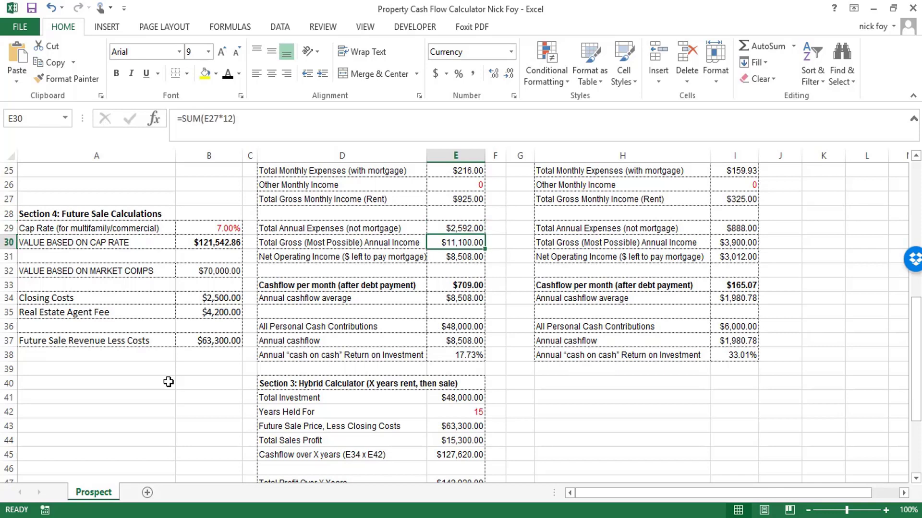
key("Down")
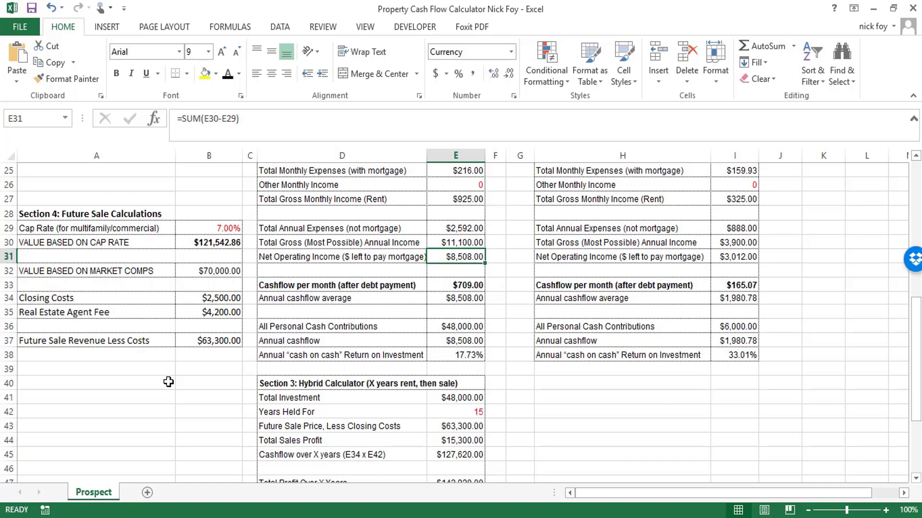
Examine the formulas for cashflow per month after debt payment in E33 and annual cashflow average in E34
key("Down")
key("Down")
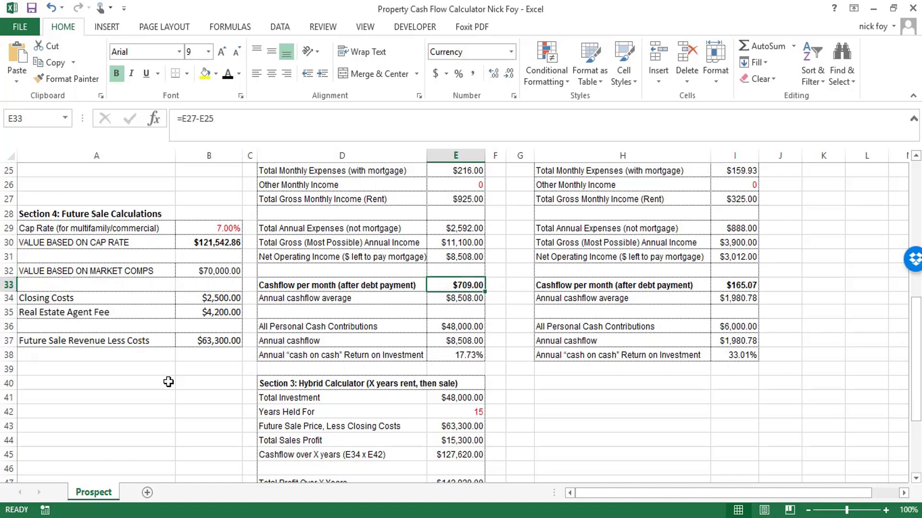
key("Up")
key("Down")
key("Up")
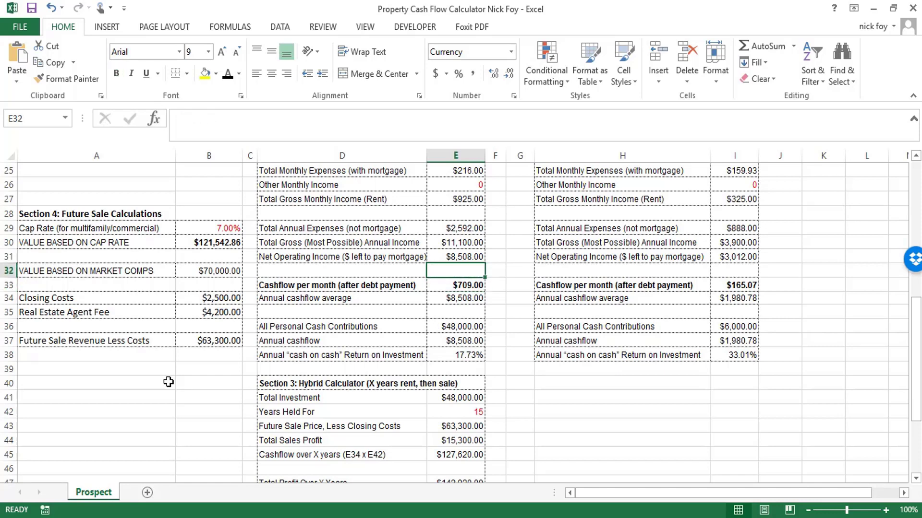
key("Down")
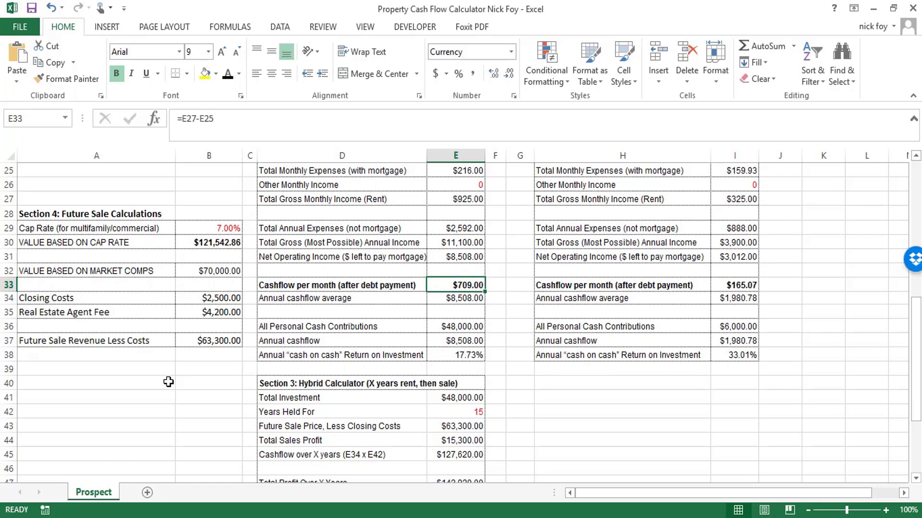
key("Up")
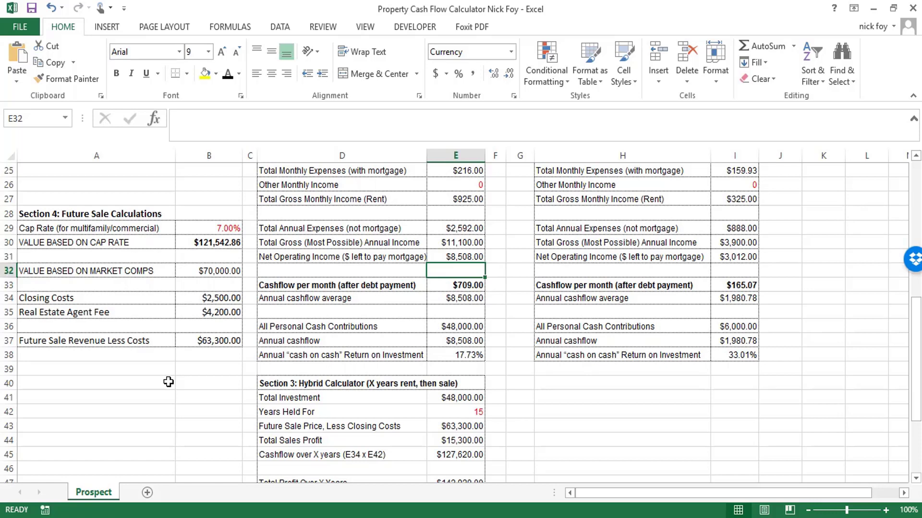
key("Down")
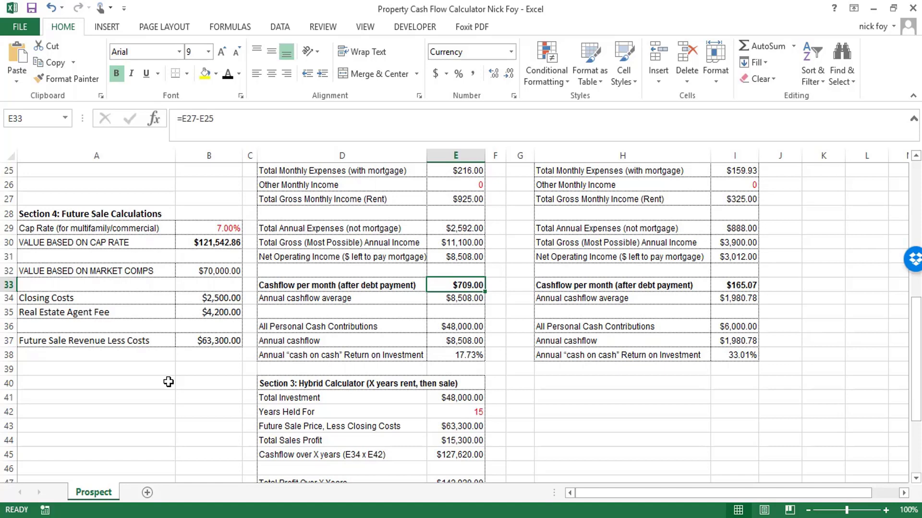
key("Down")
key("Up")
key("Down")
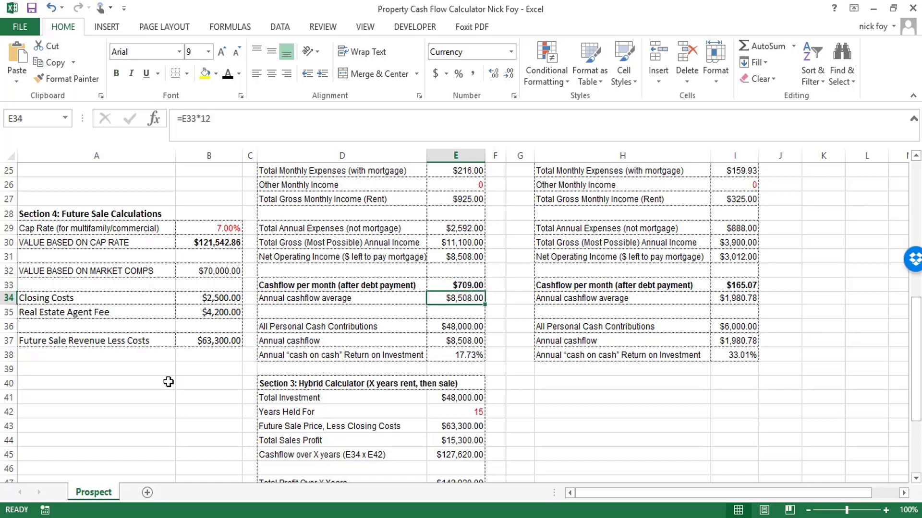
key("Up")
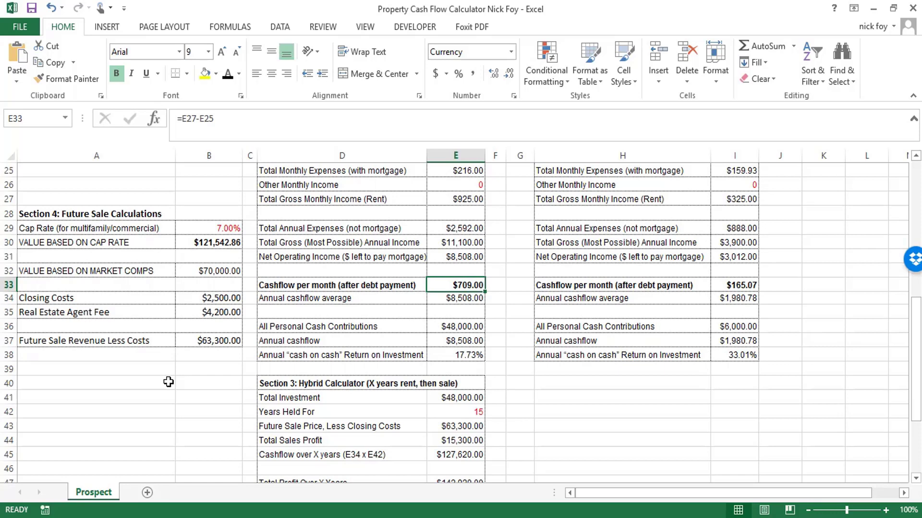
Compare the after-debt monthly cashflow formula in E33 with the annual cashflow average formula in E34
key("Down")
key("Up")
key("Down")
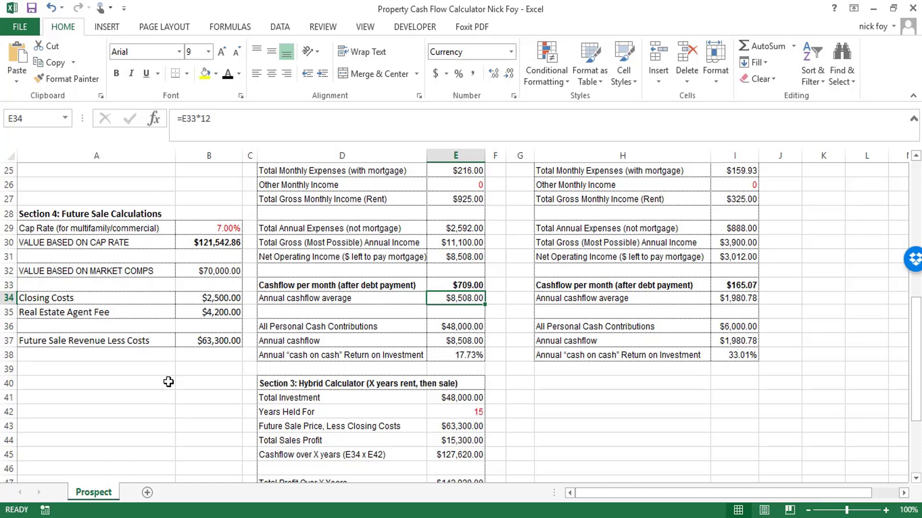
key("Down")
key("Up")
key("Up")
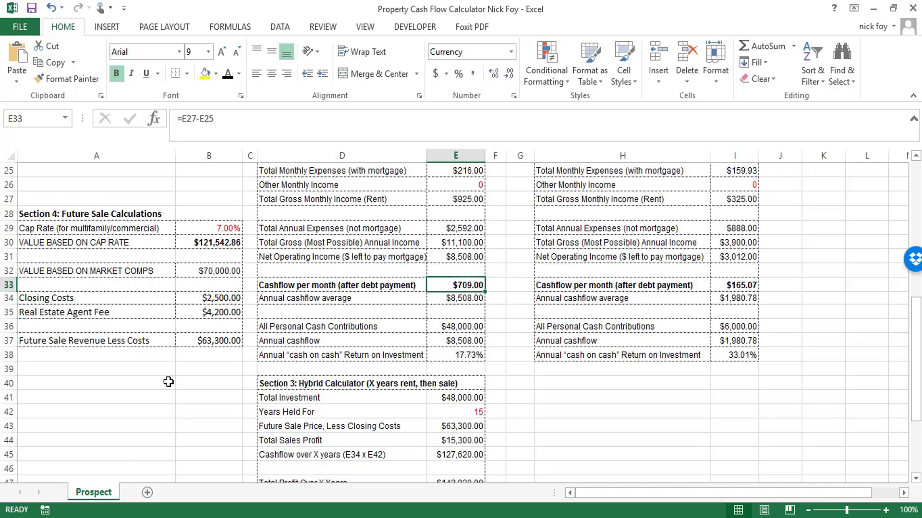
Examine the formulas for all personal cash contributions, annual cashflow and annual cash-on-cash return in E36 through E38
key("Down")
key("Down")
key("Down")
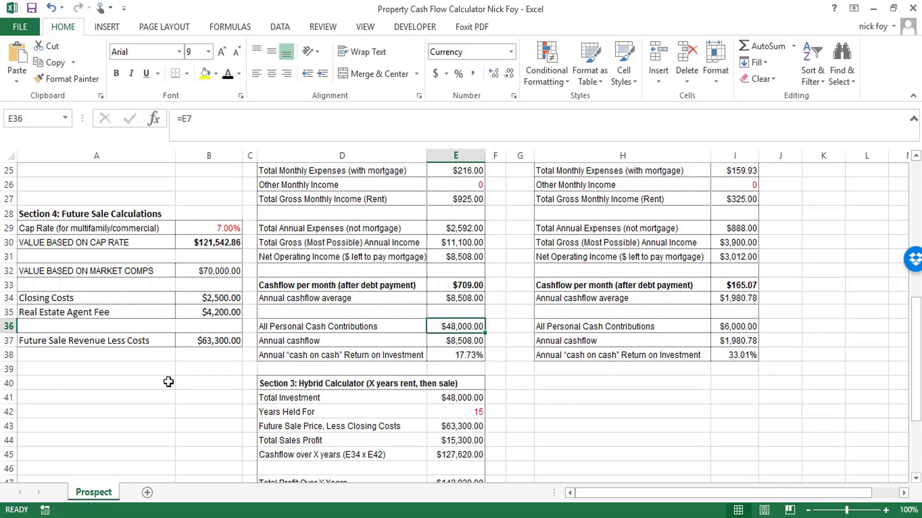
key("Down")
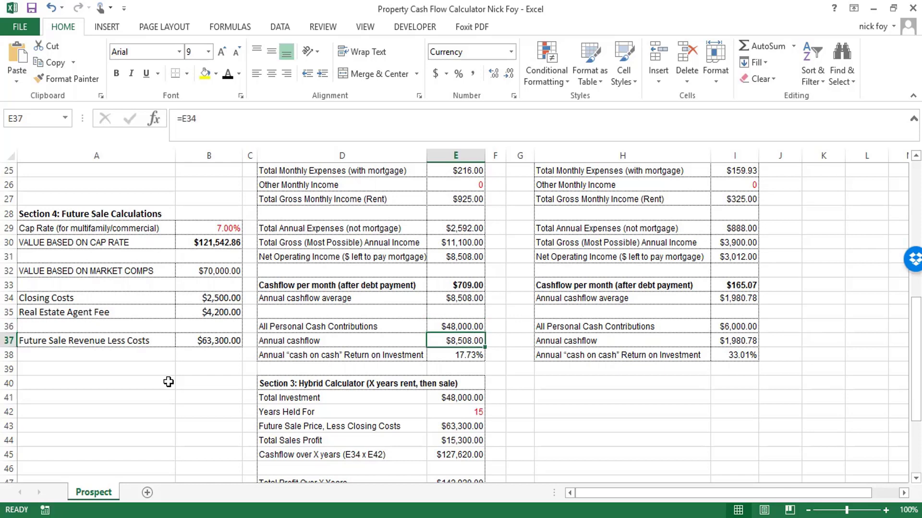
key("Down")
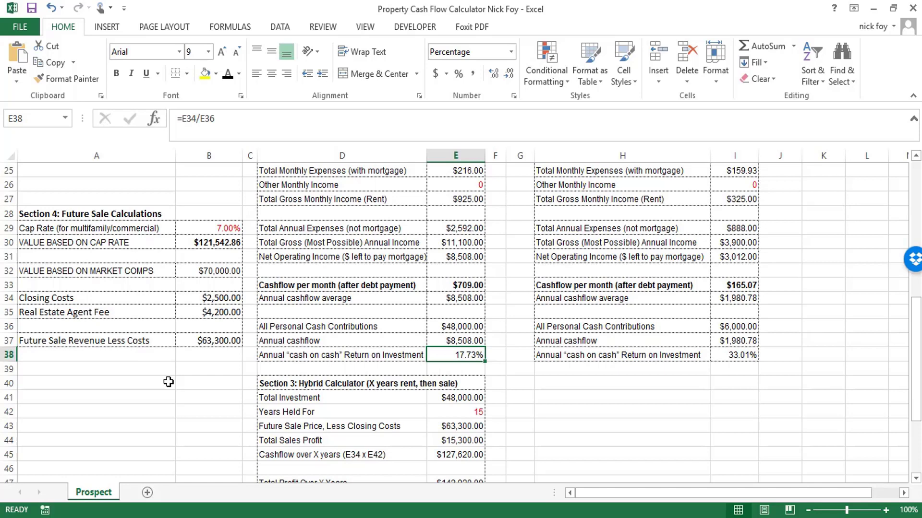
key("Up")
key("Up")
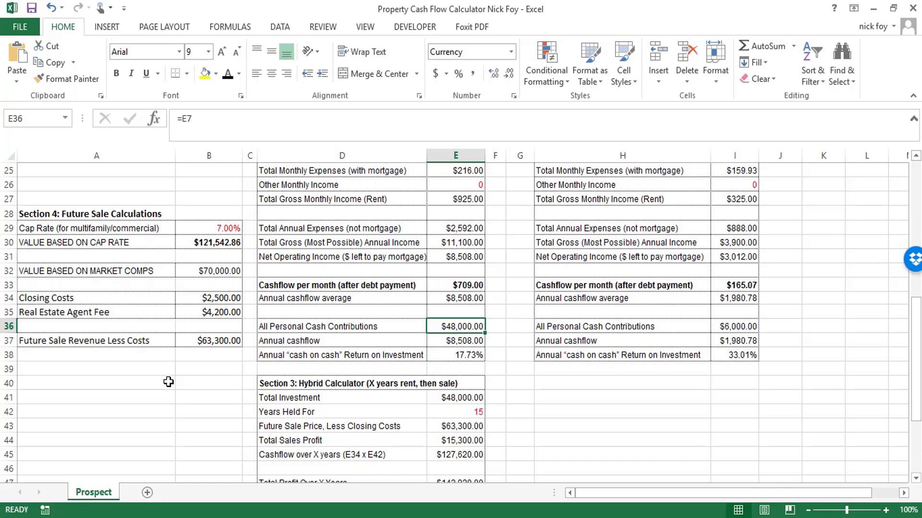
key("shift+Down")
key("shift+Up")
key("Down")
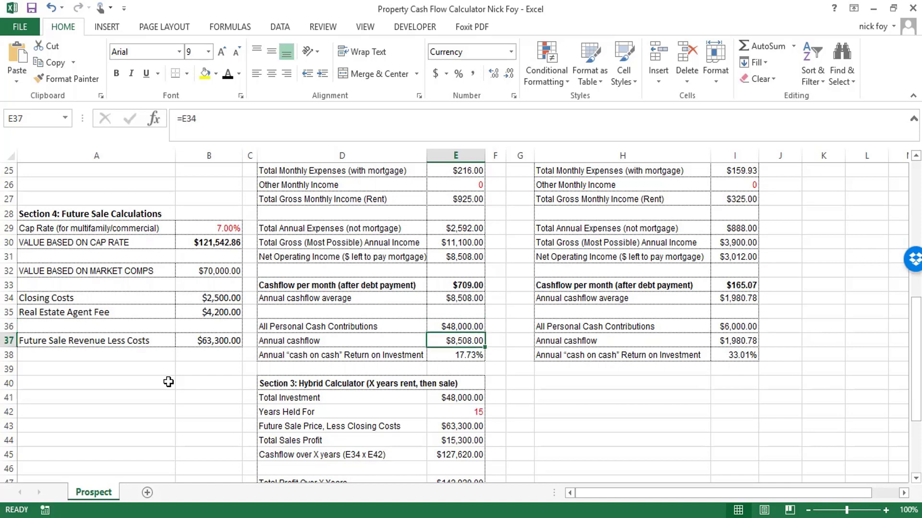
key("Down")
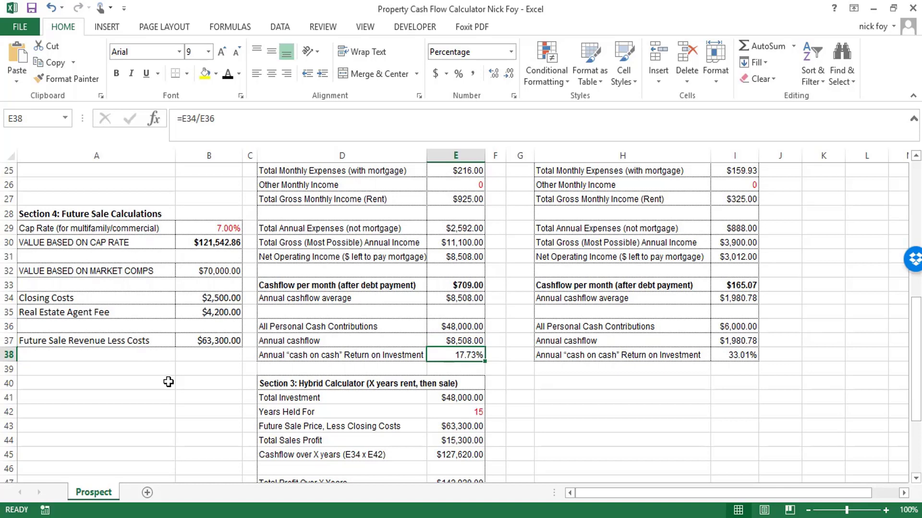
Skim column E up through the income and monthly expense lines, returning to the cash-on-cash return in E38
key("Up")
key("Up")
key("Up")
key("Up")
key("Up")
key("Up")
key("Up")
key("Up")
key("Up")
key("Up")
key("Up")
key("Up")
key("Up")
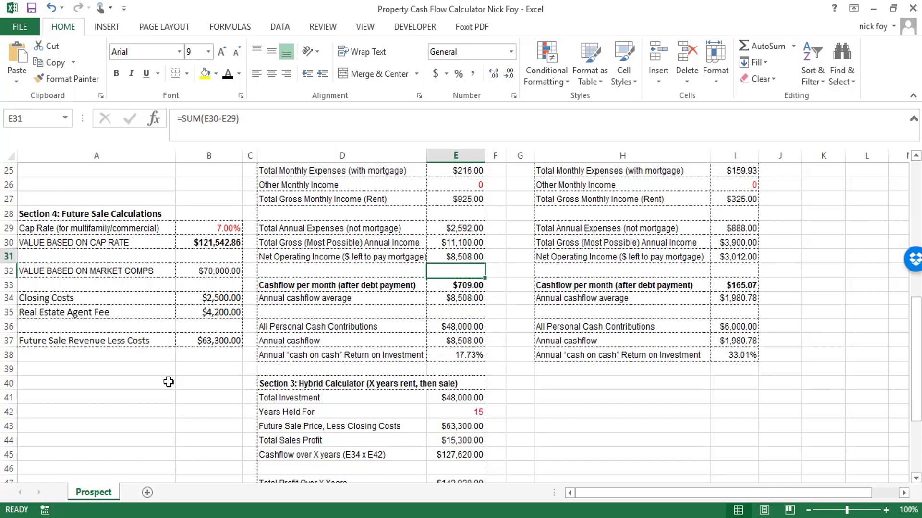
key("Up")
key("Up")
key("Up")
key("Up")
key("Up")
key("Down")
key("Down")
key("Down")
key("Down")
key("Down")
key("Down")
key("Down")
key("Down")
key("Down")
key("Down")
key("Down")
key("Down")
key("Down")
key("Down")
key("Down")
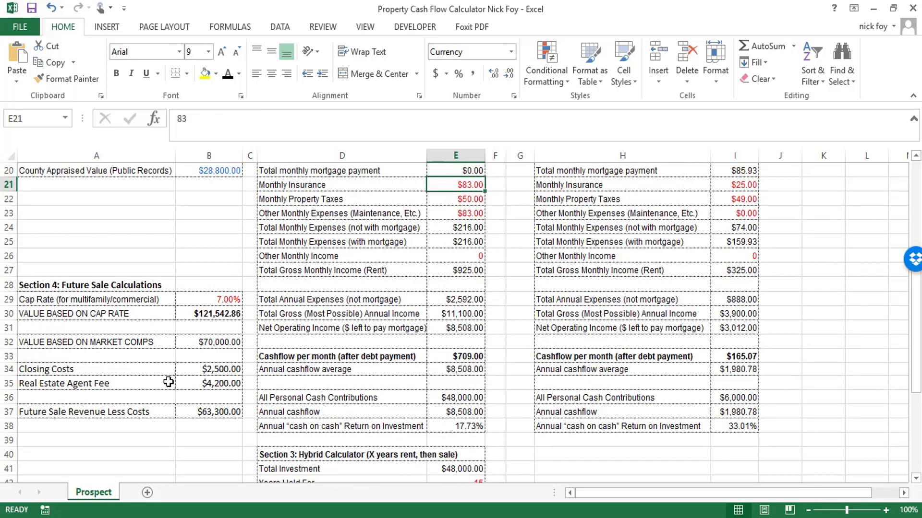
key("Down")
key("Down")
key("Down")
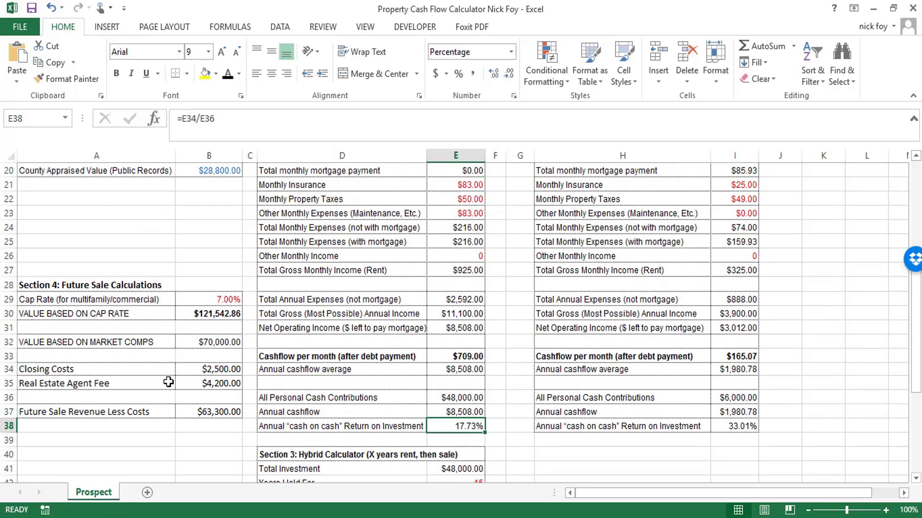
Recheck the personal cash contributions and annual cashflow in E36 and E37 against the cash-on-cash return
key("Up")
key("Up")
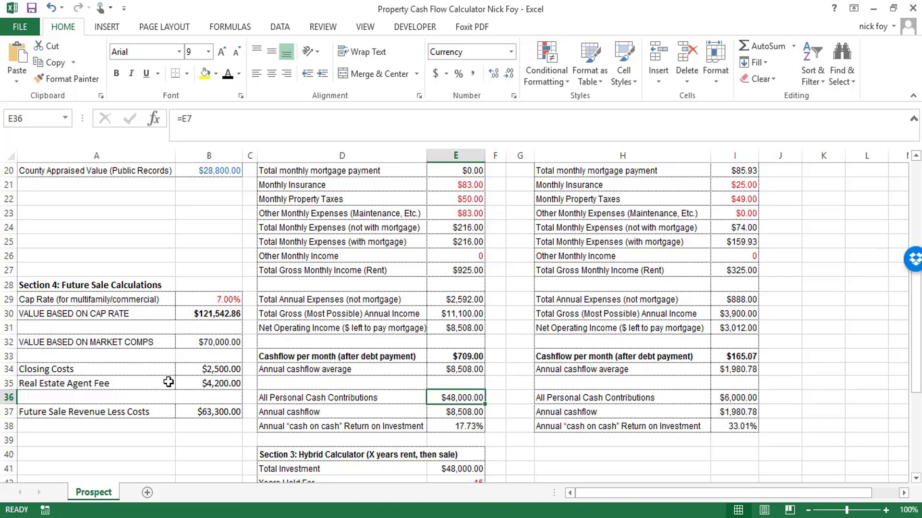
key("Down")
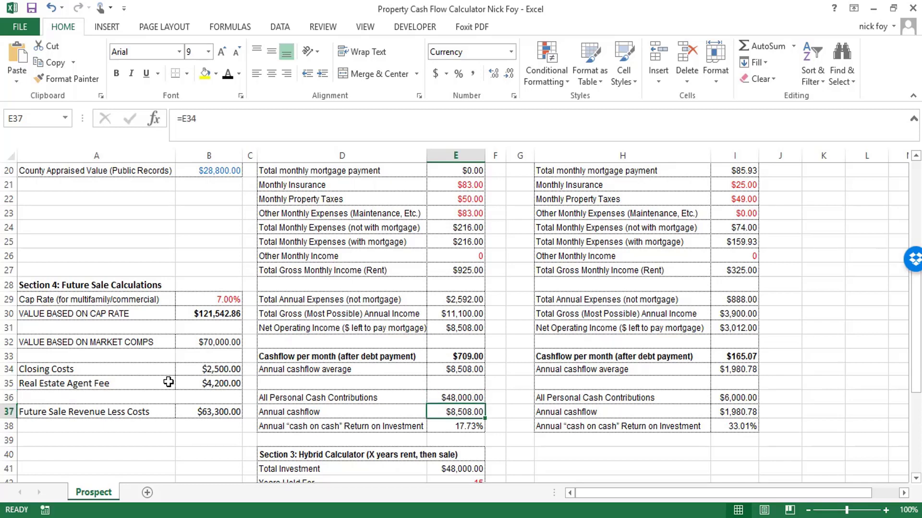
key("Down")
Set All Personal Contributions (down payment) in E7 to 24000
key("Up")
key("Up")
key("Up")
key("Up")
key("Up")
key("Up")
key("Up")
key("Up")
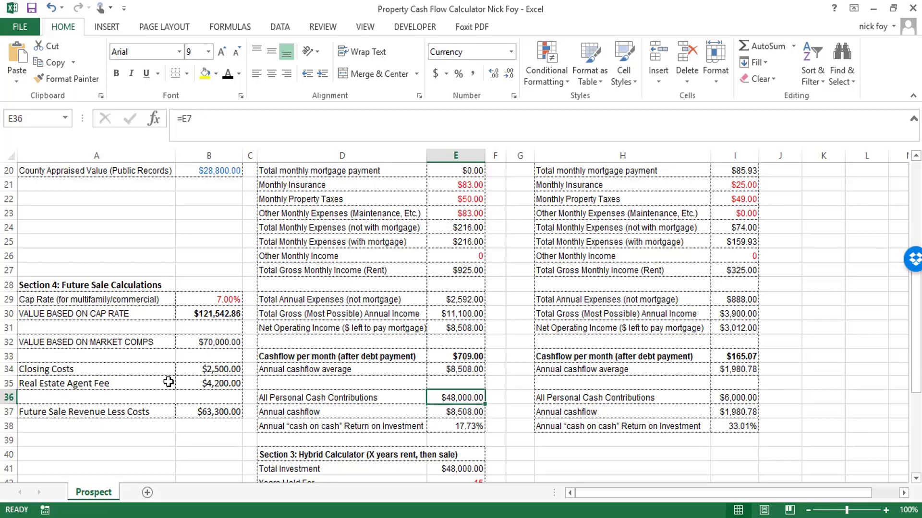
key("Up")
key("Up")
key("Up")
key("Up")
key("Up")
key("Up")
key("Up")
key("Up")
key("Up")
key("Up")
key("Up")
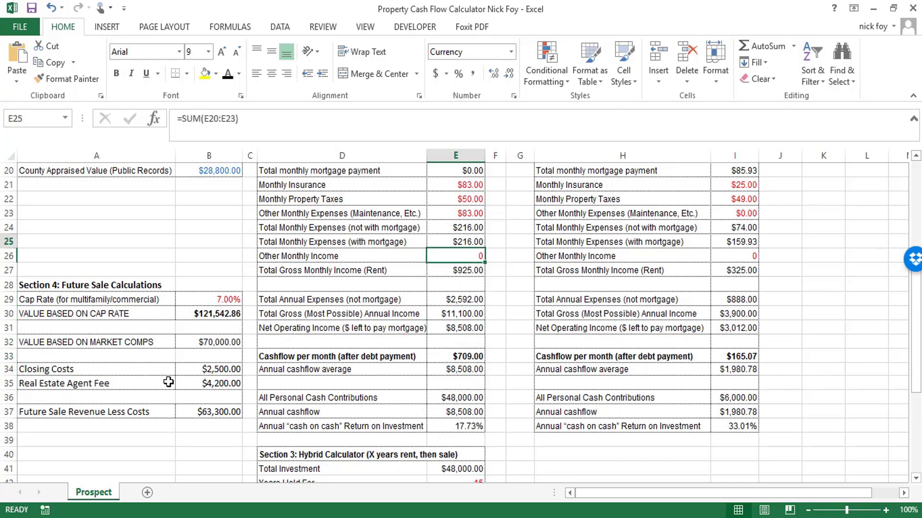
key("Up")
key("Up")
key("Up")
key("Up")
key("Up")
key("Up")
key("Up")
key("Up")
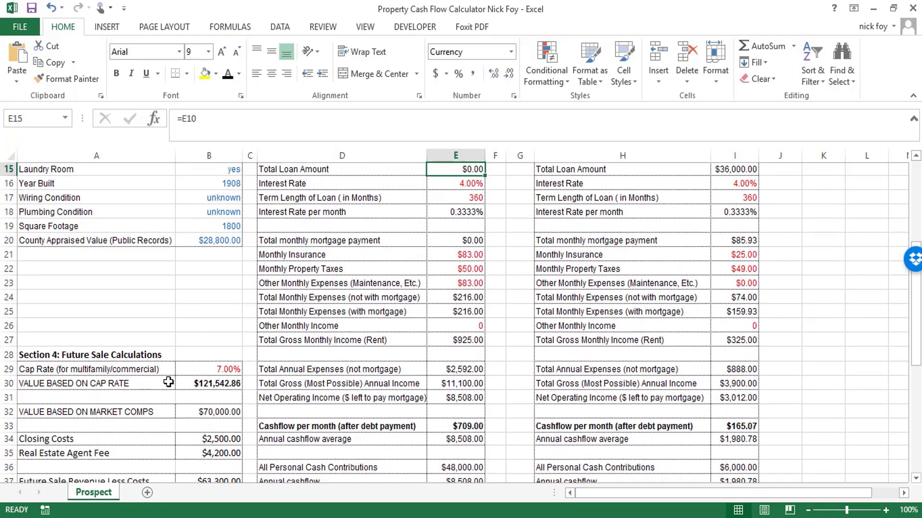
key("Up")
key("Up")
key("Up")
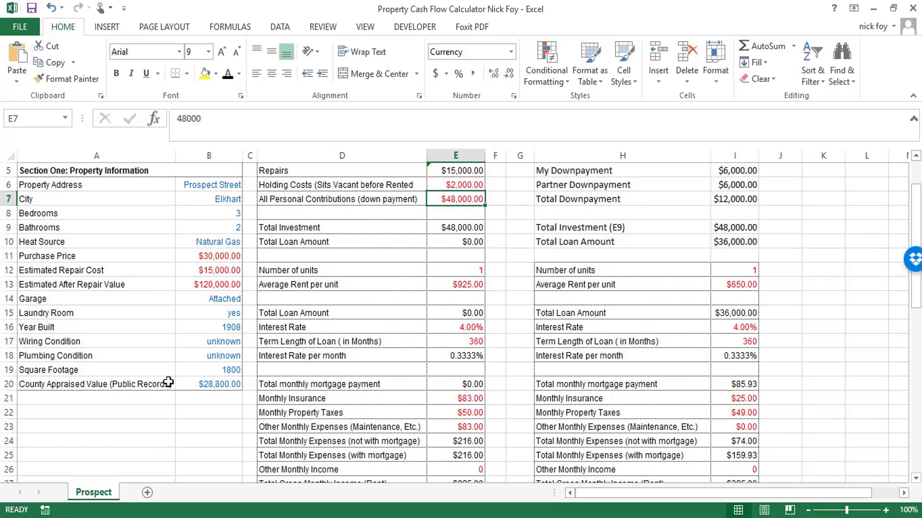
type("24000")
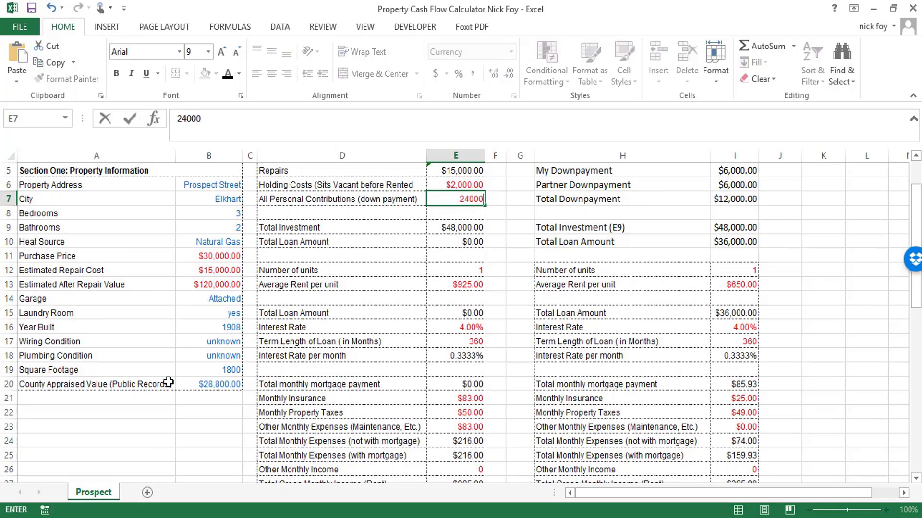
key("Return")
Examine the Total Investment and Total Loan Amount formulas in E9 and E10 against the down payment in E7
key("Down")
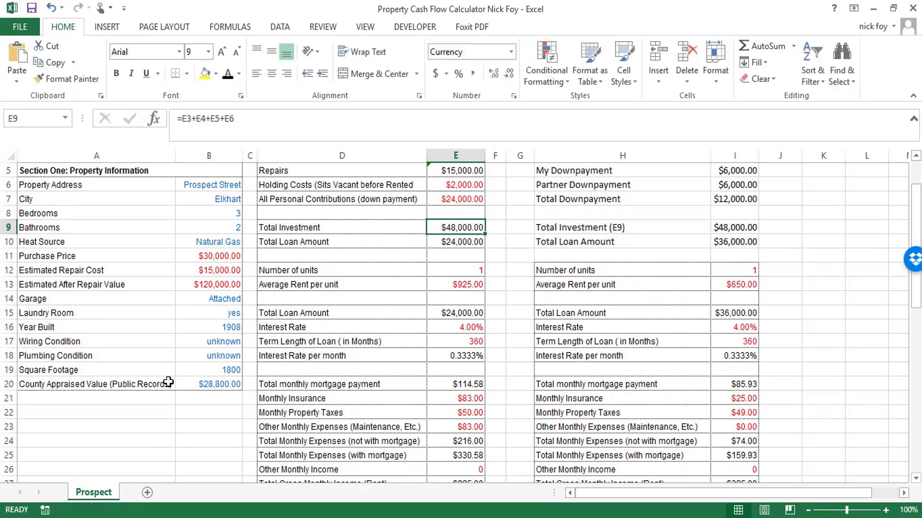
key("Down")
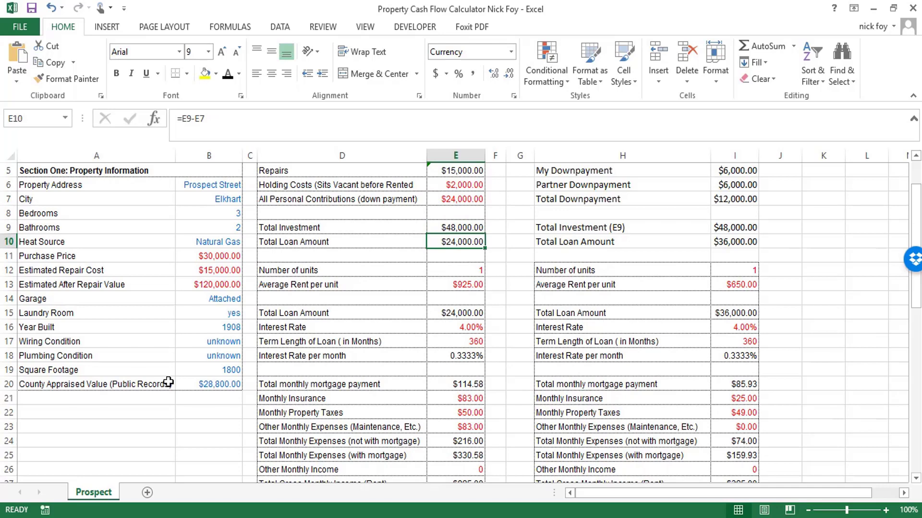
key("Up")
key("Up")
key("Up")
key("Down")
key("Down")
key("Down")
key("Down")
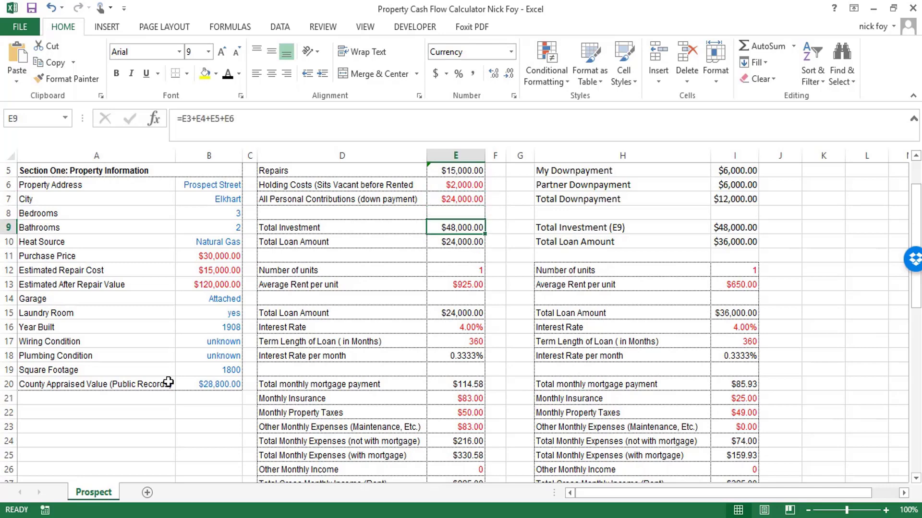
Examine the units, rent, loan amount, interest rate, term and total monthly mortgage payment in E12 through E20
key("Down")
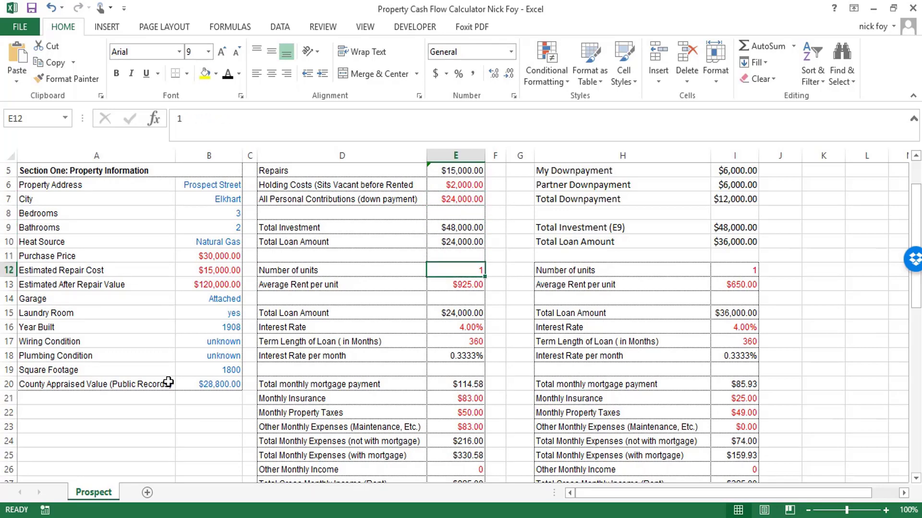
key("Down")
key("Down")
key("Down")
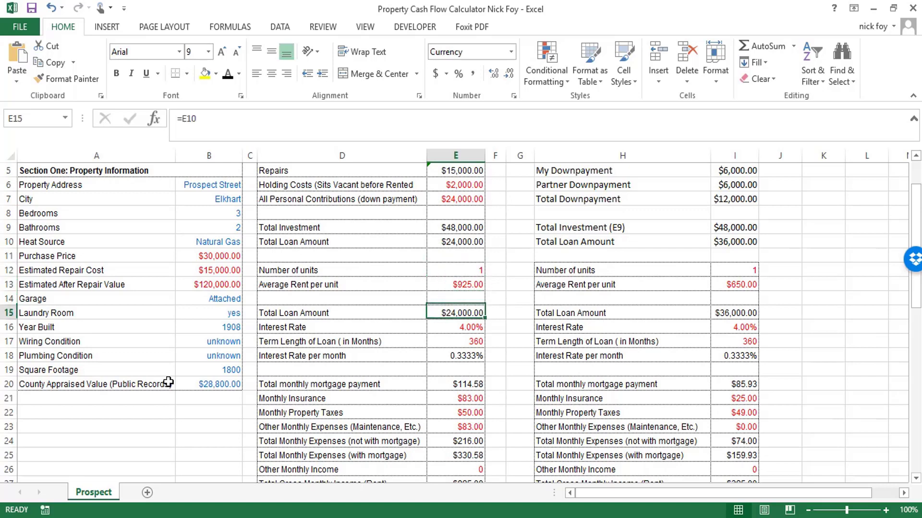
key("Down")
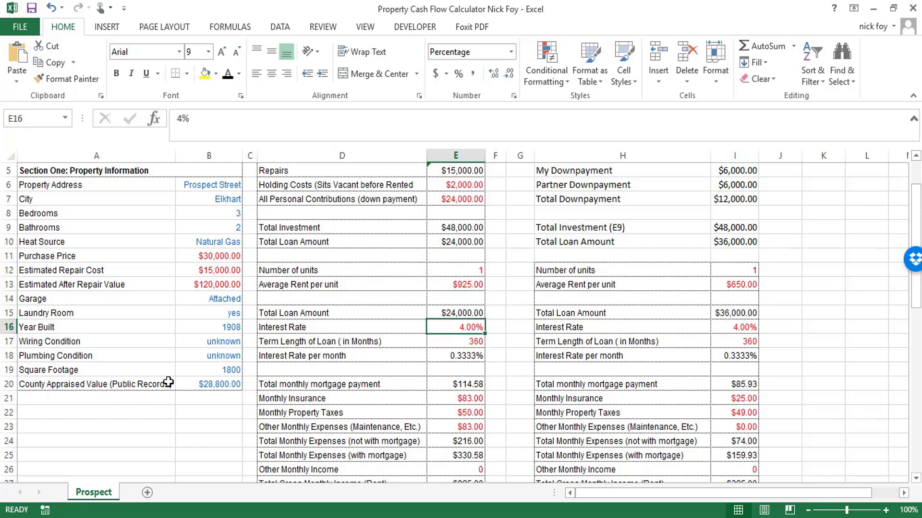
key("Down")
key("Down")
key("Down")
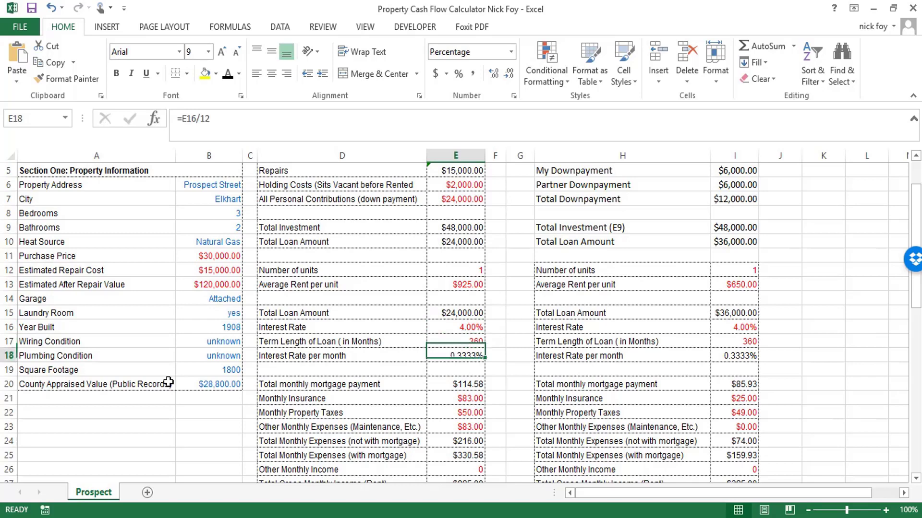
key("Down")
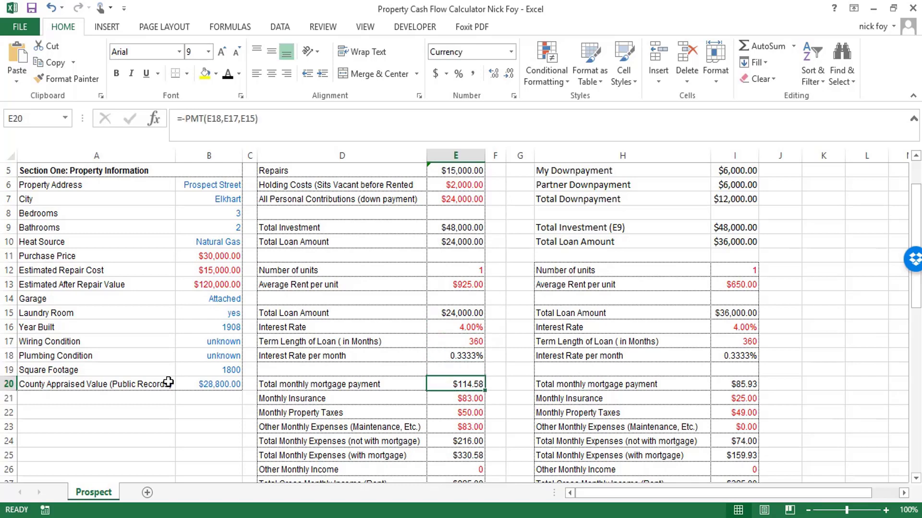
key("Left")
key("Right")
Skim the recalculated expense, income and cashflow lines from E21 down to the cash-on-cash return in E38
key("Down")
key("Down")
key("Down")
key("Down")
key("Down")
key("Down")
key("Down")
key("Down")
key("Down")
key("Down")
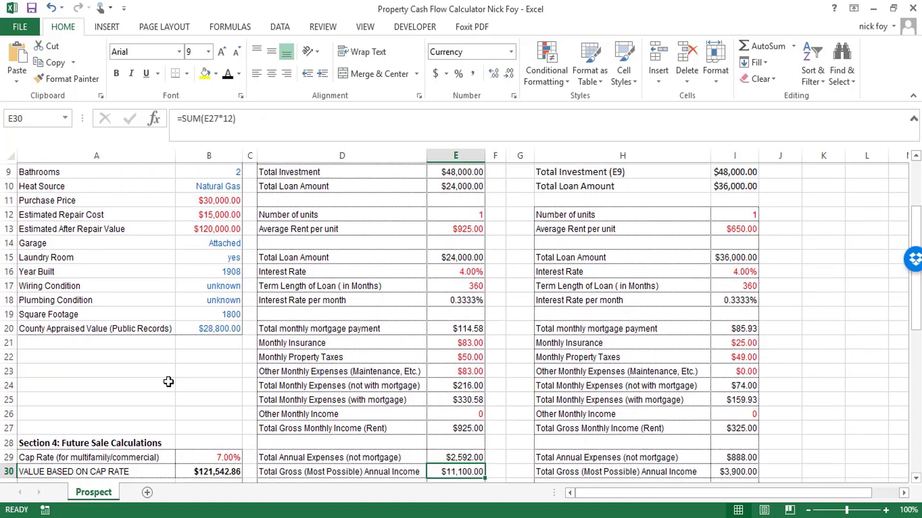
key("Down")
key("Down")
key("Down")
key("Down")
key("Down")
key("Down")
key("Down")
key("Down")
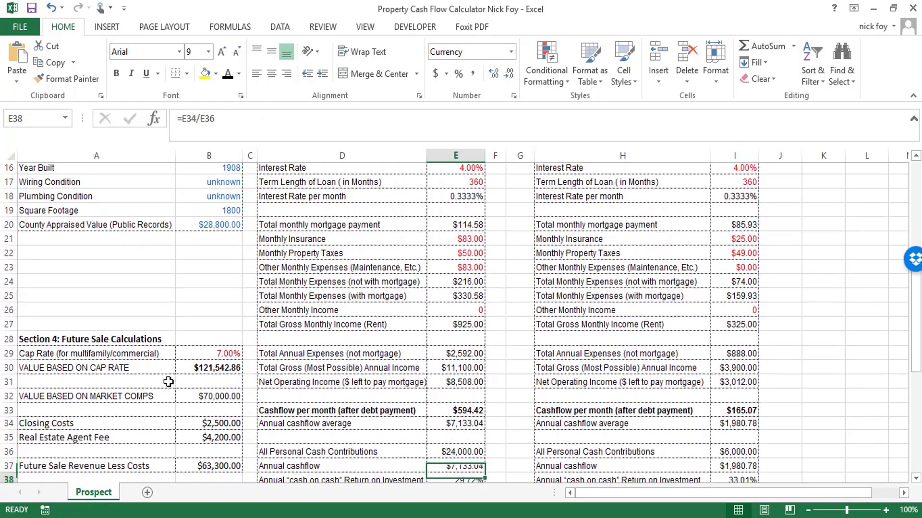
Examine the recalculated cashflow per month after debt payment in E33 and annual cashflow average in E34
key("Up")
key("Up")
key("Up")
key("Up")
key("Up")
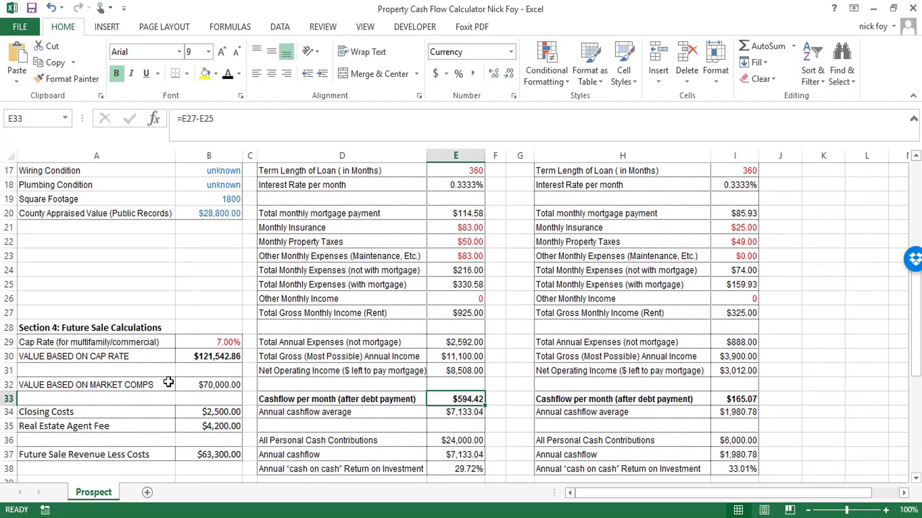
key("Down")
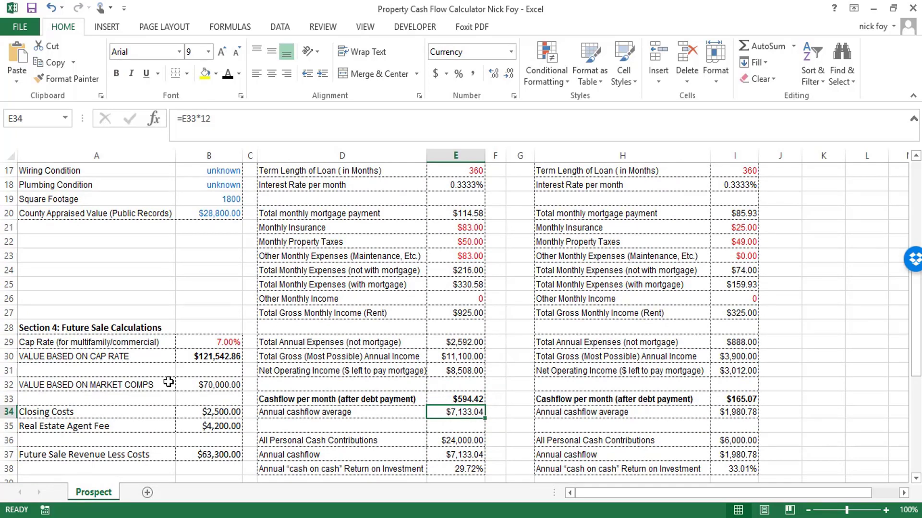
key("Down")
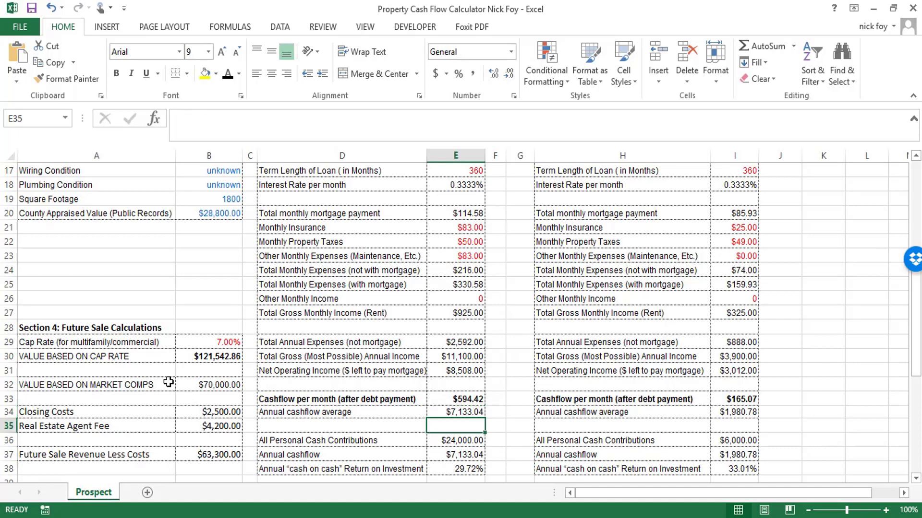
Examine the labels and values for All Personal Cash Contributions and Annual cashflow in rows 36 and 37
key("Down")
key("Left")
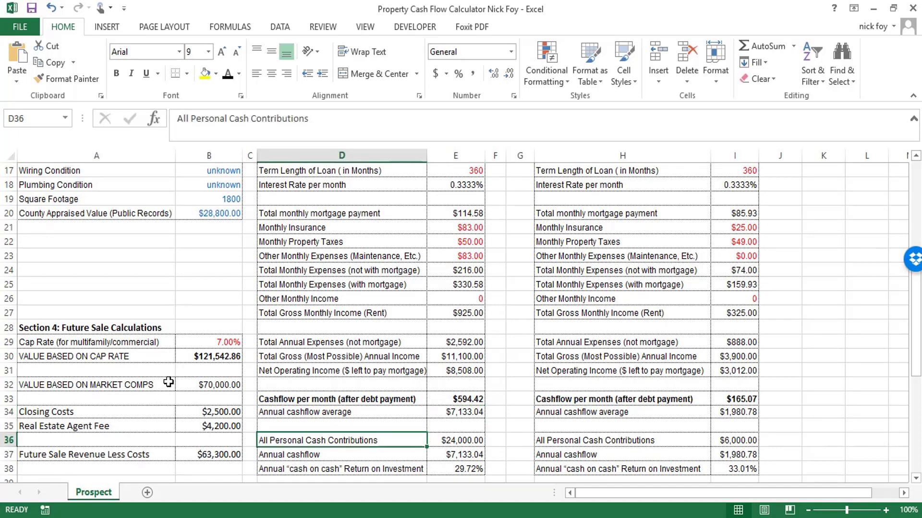
key("Right")
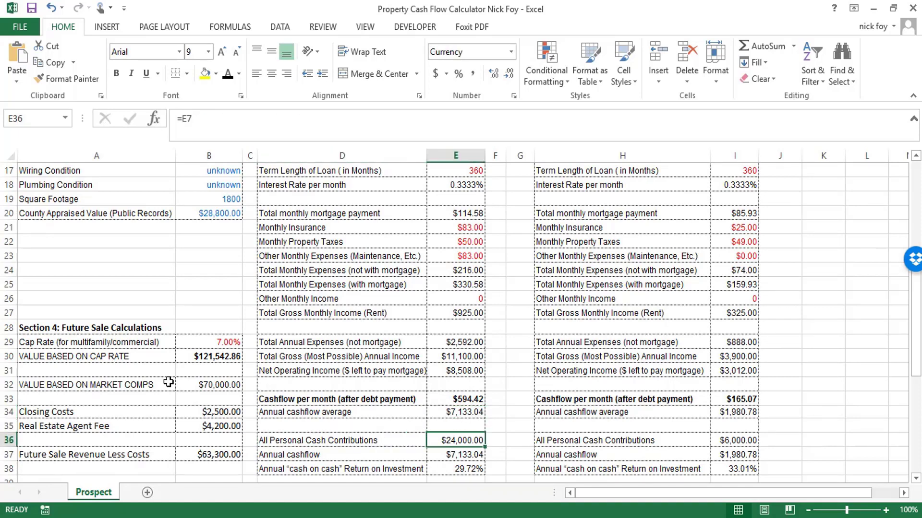
key("Down")
key("Left")
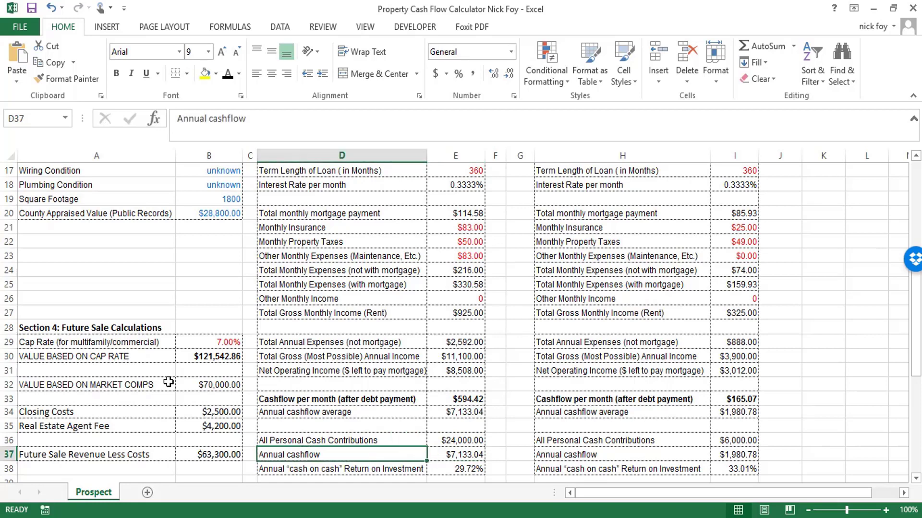
key("Right")
key("Up")
key("Left")
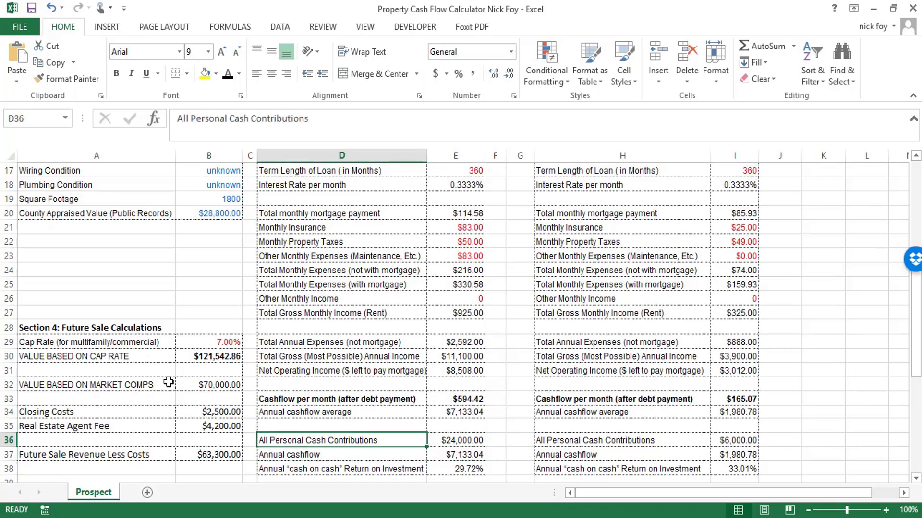
Examine the formulas for All Personal Cash Contributions, Annual cashflow and cash-on-cash return in E36 through E38
key("Right")
key("Down")
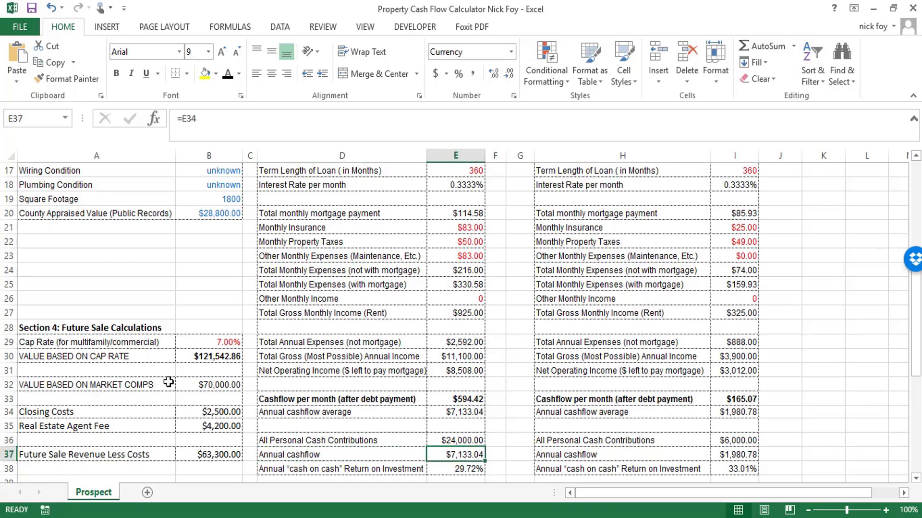
key("Up")
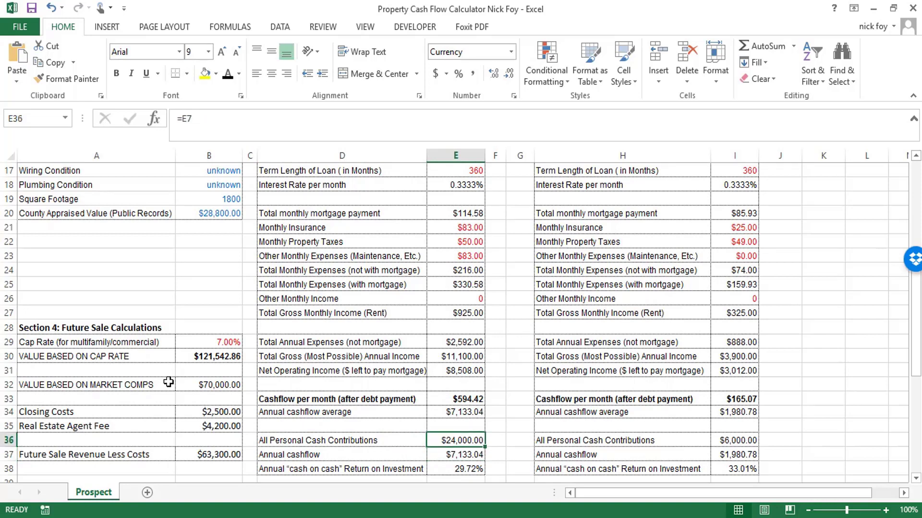
key("Down")
key("Down")
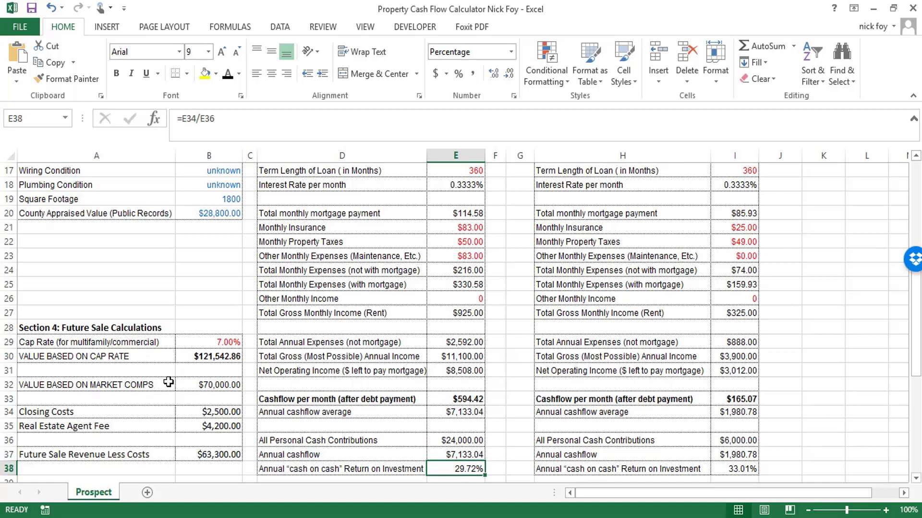
key("Up")
key("Up")
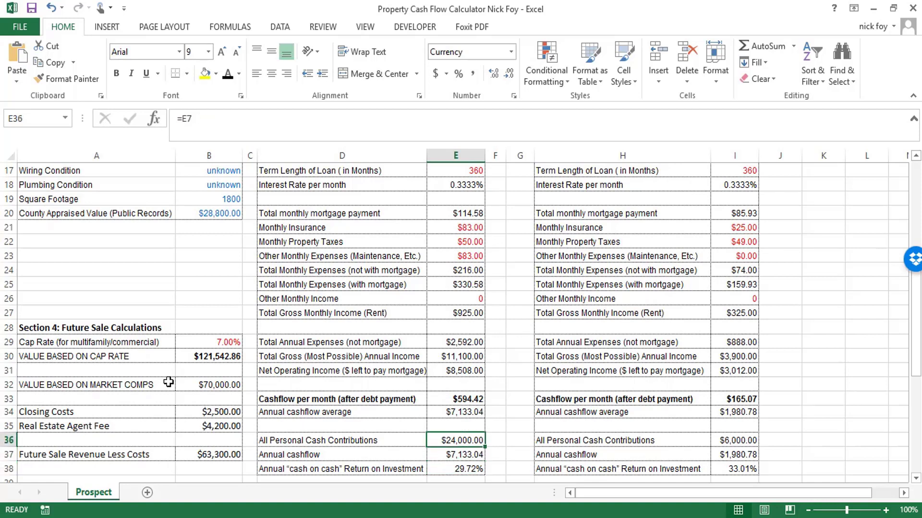
key("Down")
key("Down")
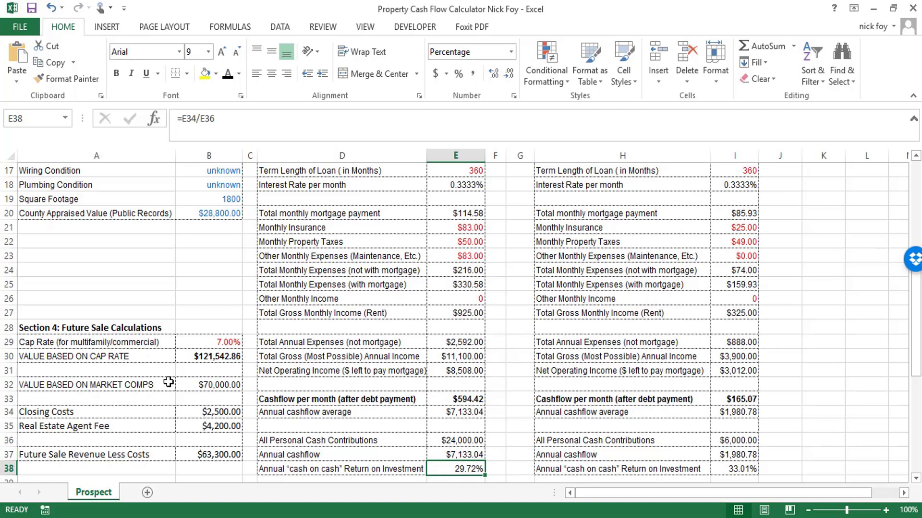
Trace the column E figures from the cash-on-cash return back up to the total monthly mortgage payment in E20
key("Up")
key("Up")
key("Up")
key("Up")
key("Up")
key("Up")
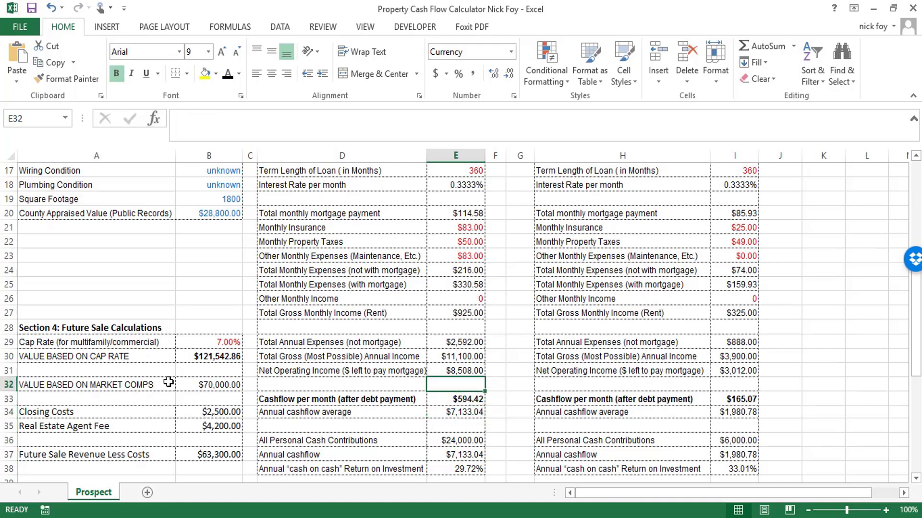
key("Up")
key("Up")
key("Up")
key("Up")
key("Up")
key("Up")
key("Up")
key("Up")
key("Up")
key("Up")
key("Up")
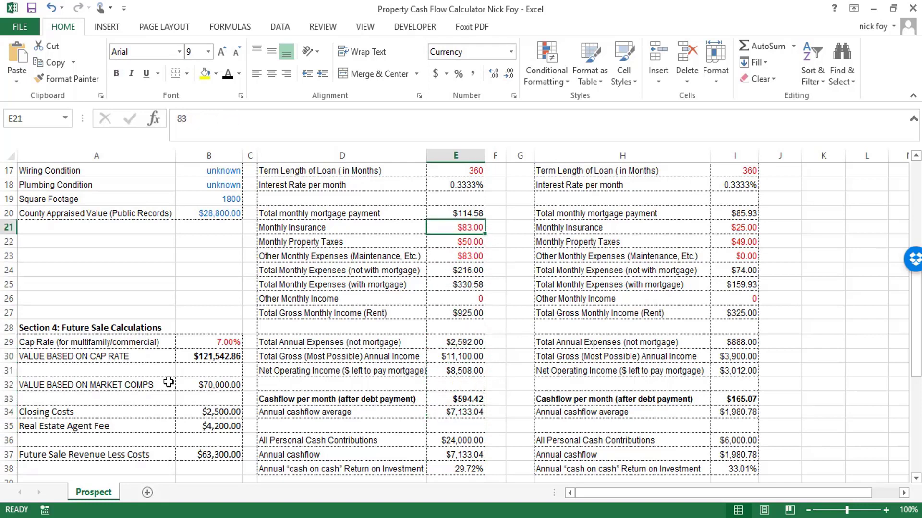
key("Up")
Review the expense, income and Net Operating Income lines from E21 down to the annual cashflow average in E34
key("Down")
key("Down")
key("Down")
key("Down")
key("Down")
key("Down")
key("Down")
key("Down")
key("Down")
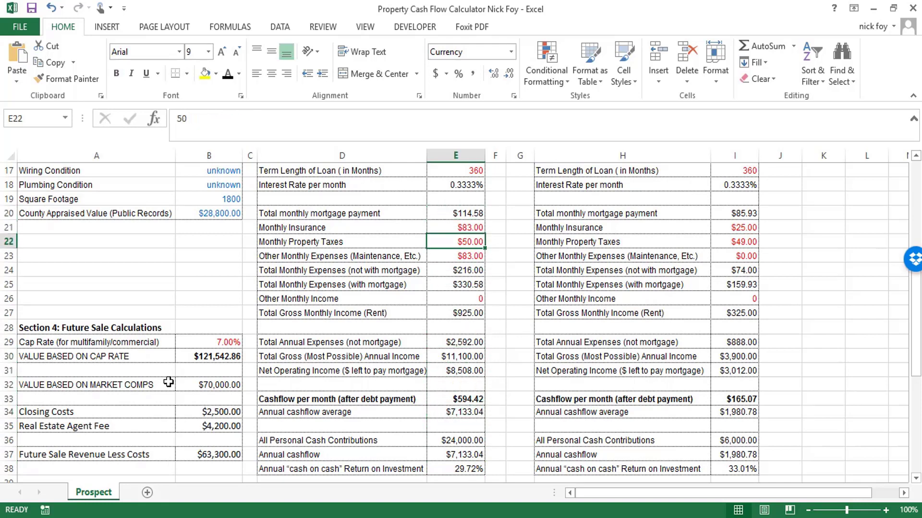
key("Down")
key("Down")
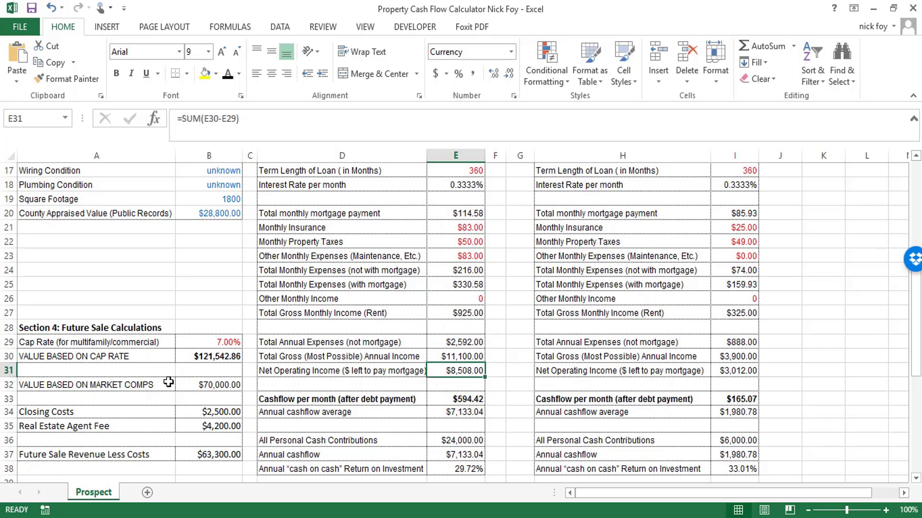
key("Down")
key("Down")
key("Down")
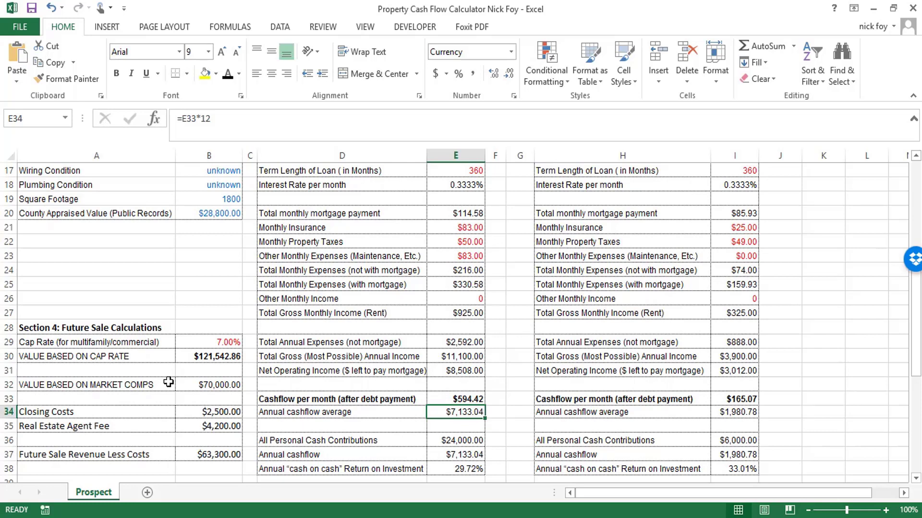
Compare the cash-on-cash return formula in E38 with the annual cashflow average formula in E34
key("Down")
key("Down")
key("Down")
key("Down")
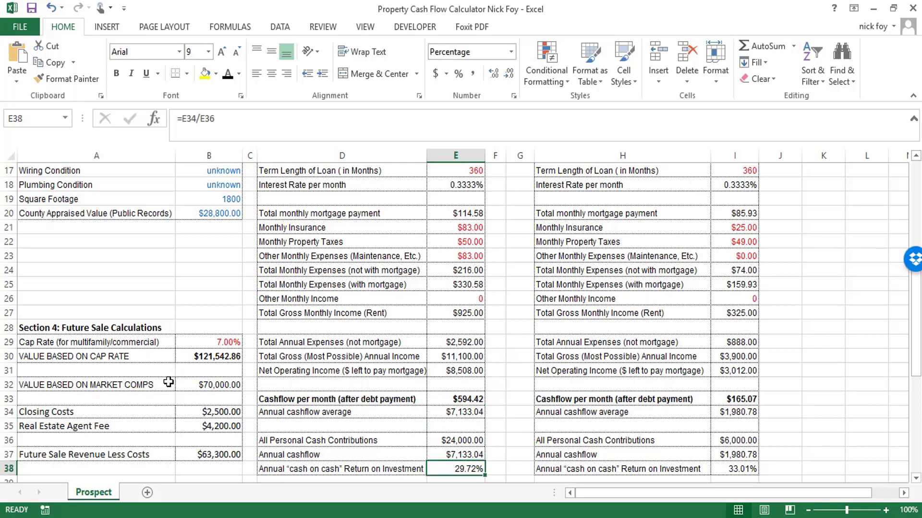
key("Up")
key("Up")
key("Up")
key("Up")
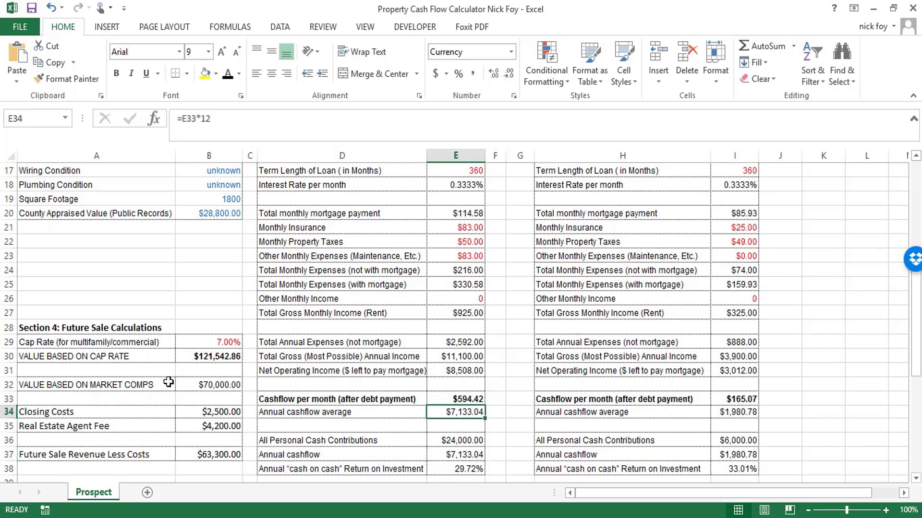
Examine the first Section 3 Hybrid Calculator lines down to Future Sale Price, Less Closing Costs in E43
key("Left")
key("Left")
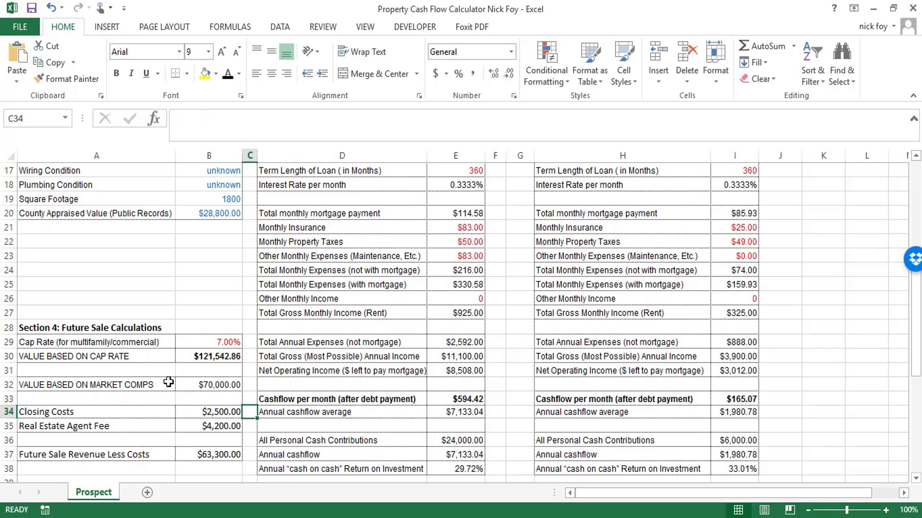
key("Right")
key("Right")
key("Down")
key("Down")
key("Down")
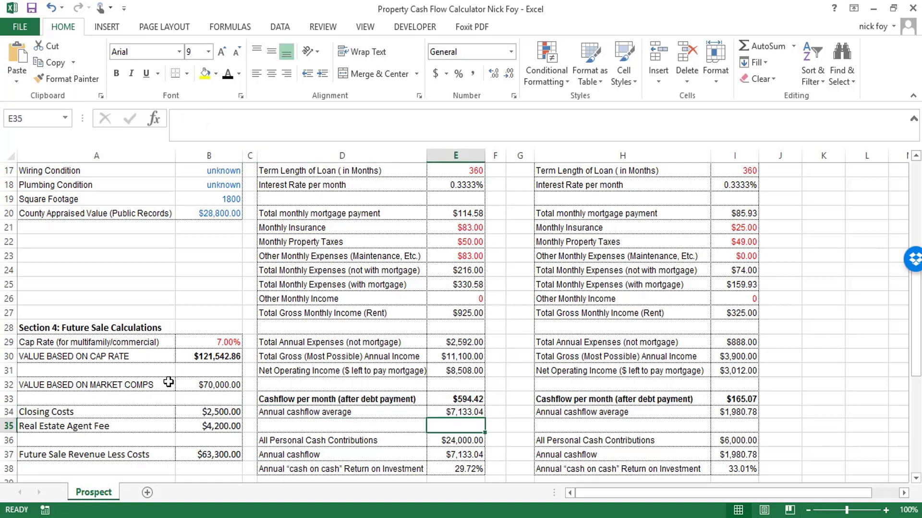
key("Down")
key("Down")
key("Down")
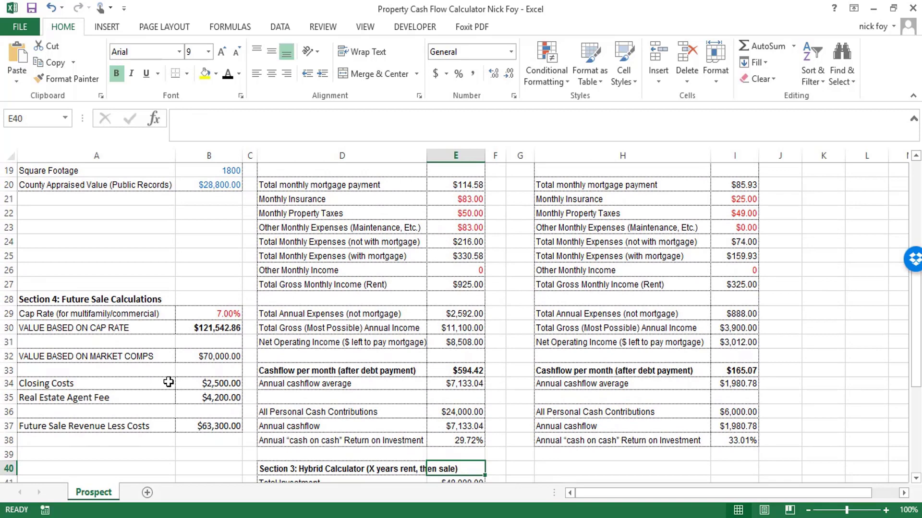
key("Down")
key("Down")
key("Down")
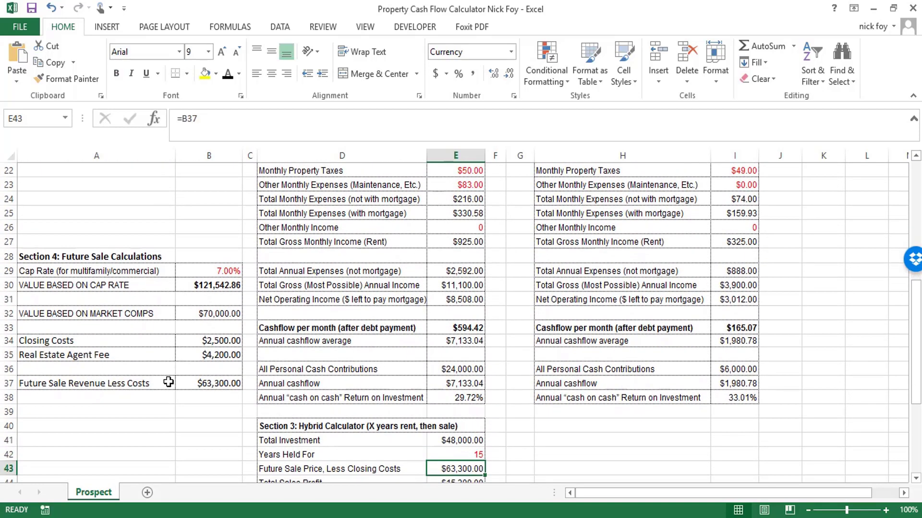
Return from the Hybrid Calculator to the Section 4: Future Sale Calculations heading in A28
key("Up")
key("Up")
key("Up")
key("Up")
key("Up")
key("Up")
key("Up")
key("Down")
key("Down")
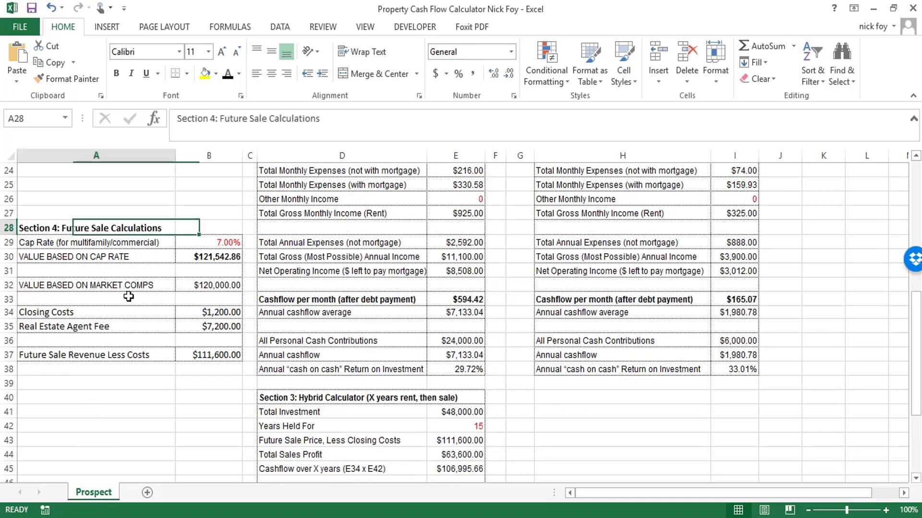
Skim rows 28 through 42 beside the cashflow section down to the Hybrid Calculator's Years Held For line
key("Right")
key("Right")
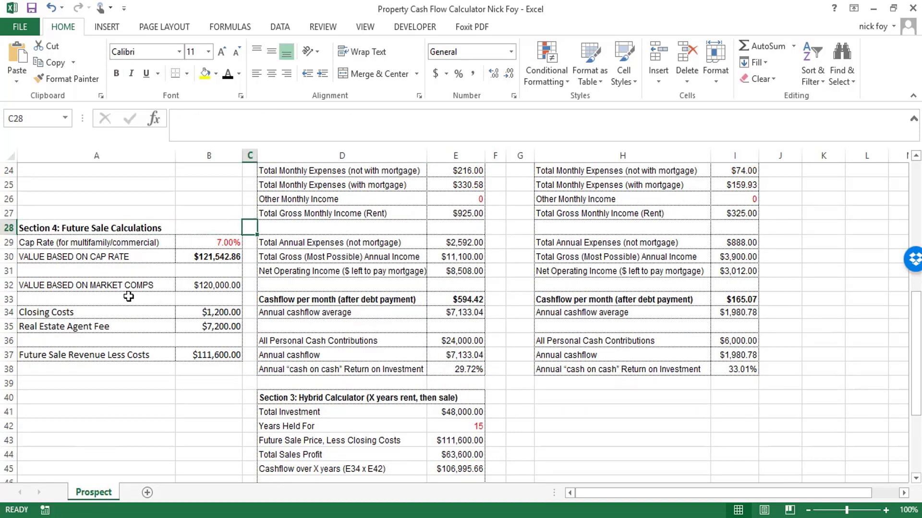
key("Down")
key("Down")
key("Down")
key("Down")
key("Down")
key("Down")
key("Down")
key("Down")
key("Down")
key("Down")
key("Down")
key("Down")
key("Down")
key("Down")
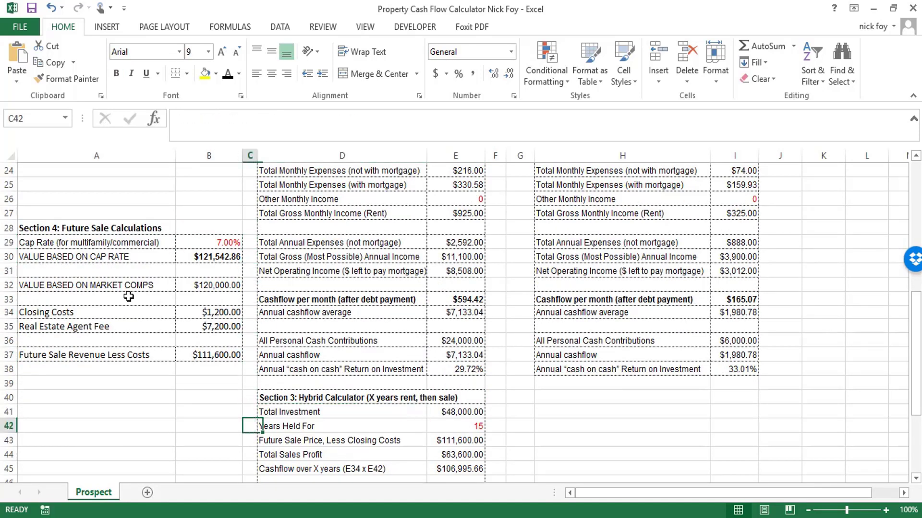
Examine the Hybrid Calculator's future sale price, total sales profit and cashflow over X years in rows 43 to 45
key("Up")
key("Down")
key("Down")
key("Down")
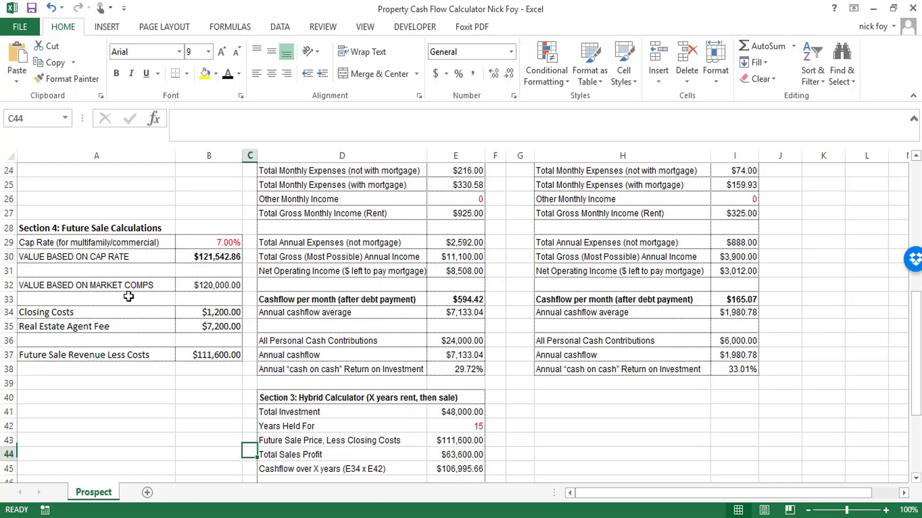
key("Down")
key("Down")
key("Up")
key("Up")
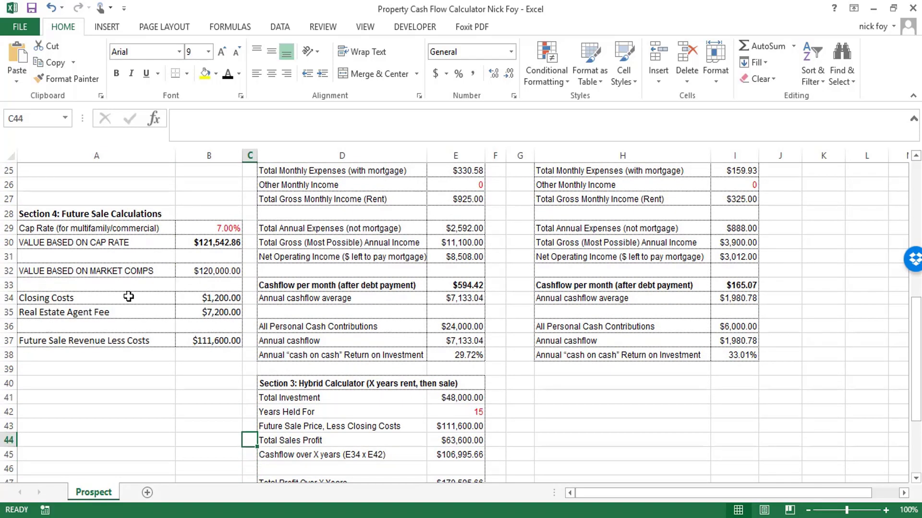
key("Down")
key("Down")
key("Down")
key("Up")
key("Up")
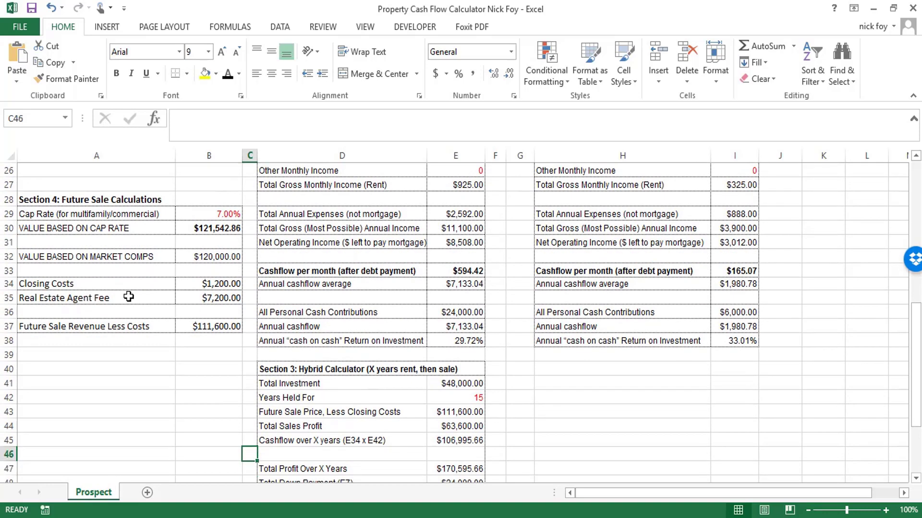
Go back up to Section 4 and examine the Cap Rate label and value in row 29
key("Up")
key("Up")
key("Up")
key("Up")
key("Up")
key("Up")
key("Up")
key("Up")
key("Up")
key("Up")
key("Up")
key("Up")
key("Up")
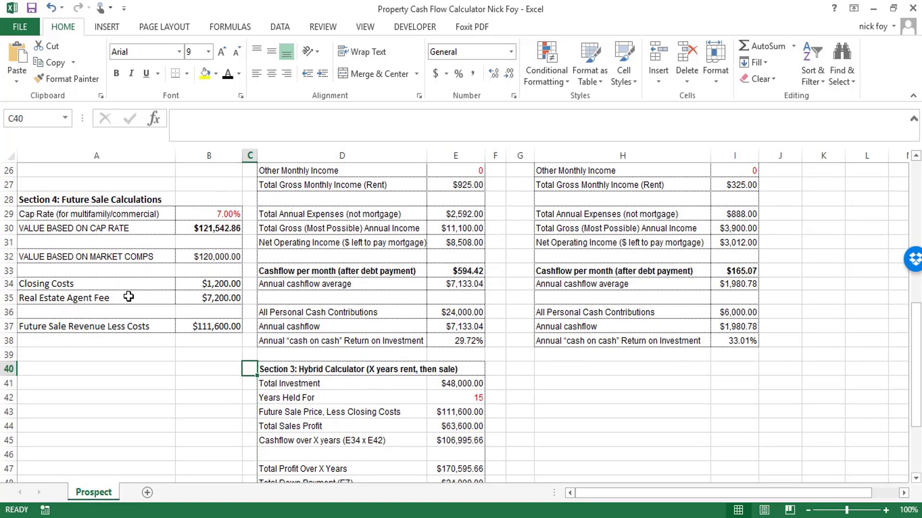
key("Up")
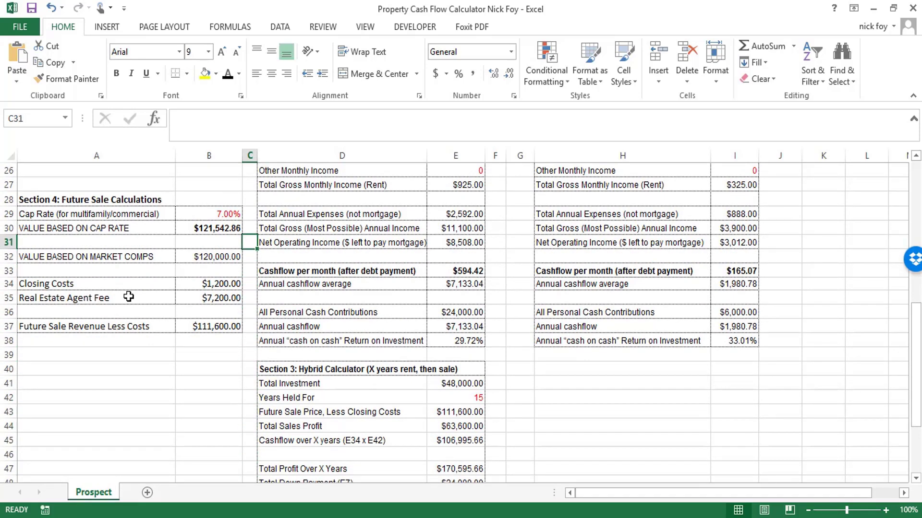
key("Left")
key("Left")
key("Up")
key("Up")
key("Right")
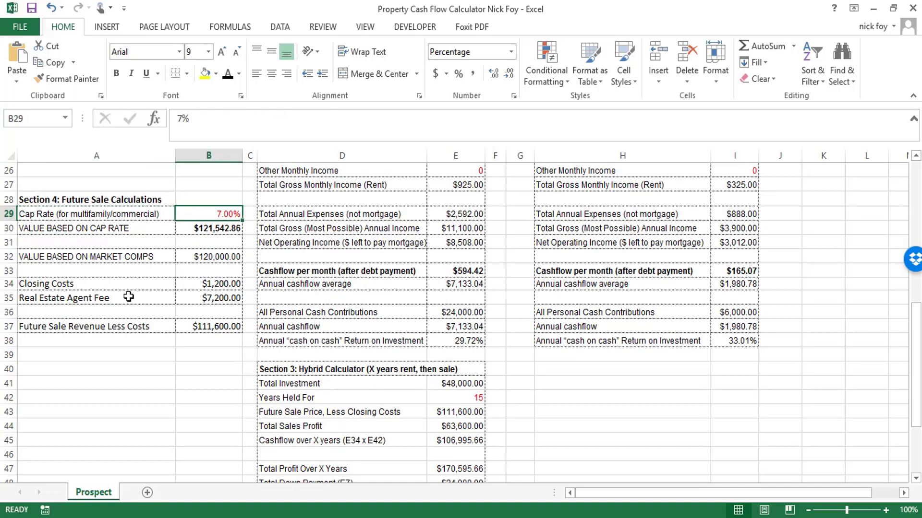
key("Left")
key("Right")
key("Left")
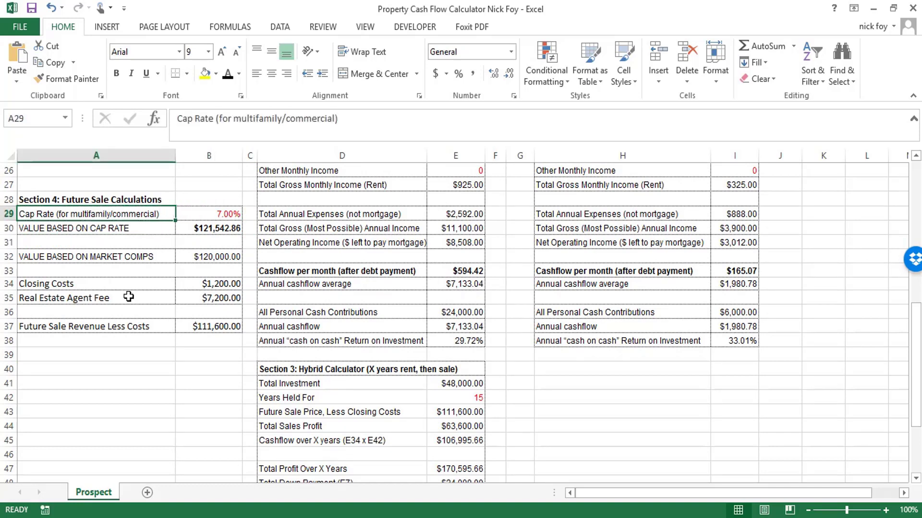
Examine the Value Based on Market Comps label and amount in A32 and B32
key("Down")
key("Down")
key("Down")
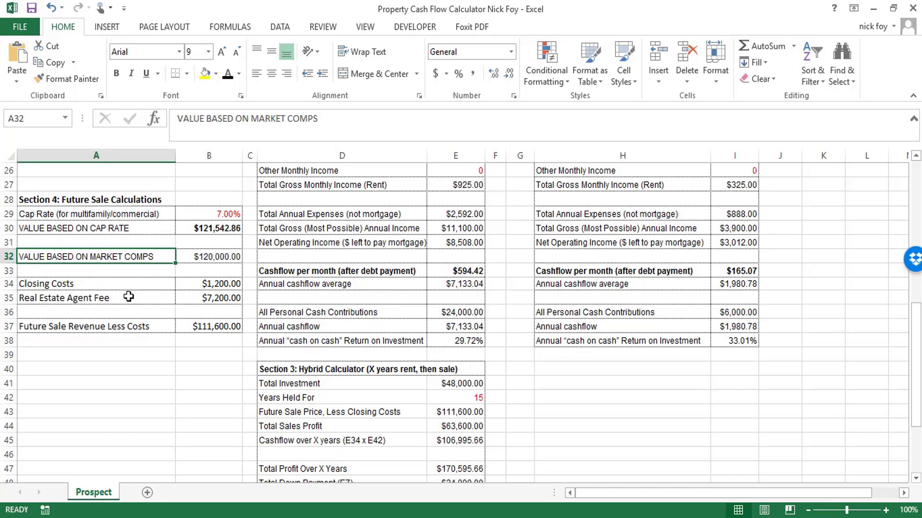
key("Right")
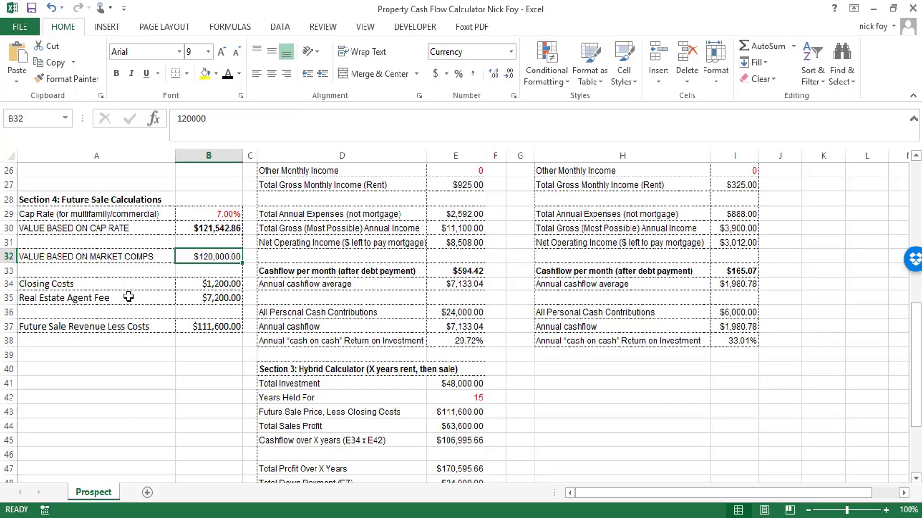
key("Down")
key("Down")
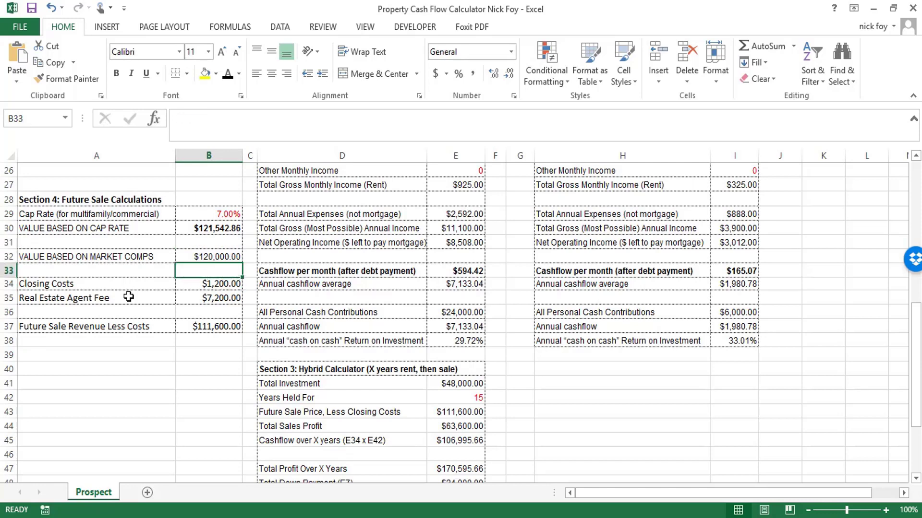
key("Up")
key("Up")
Inspect the Closing Costs in B34 and check the Real Estate Agent Fee formula in B35 against B32
key("Down")
key("Down")
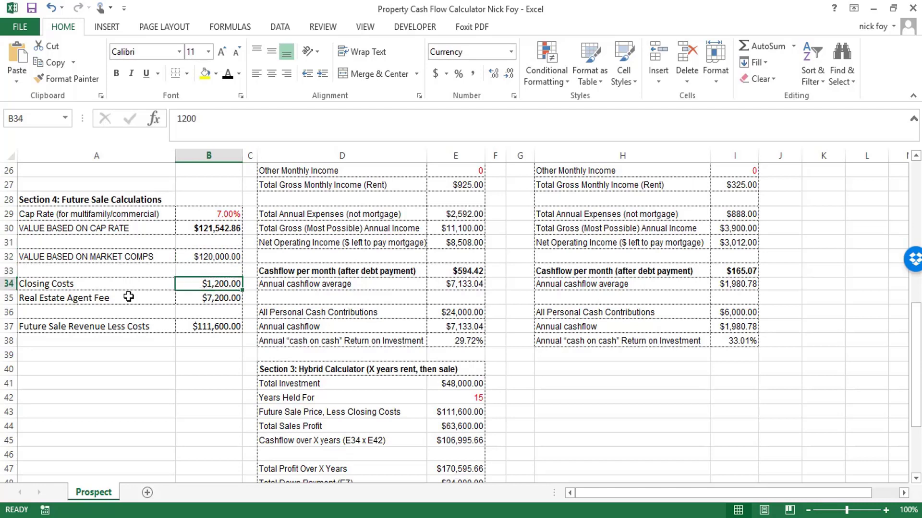
key("Down")
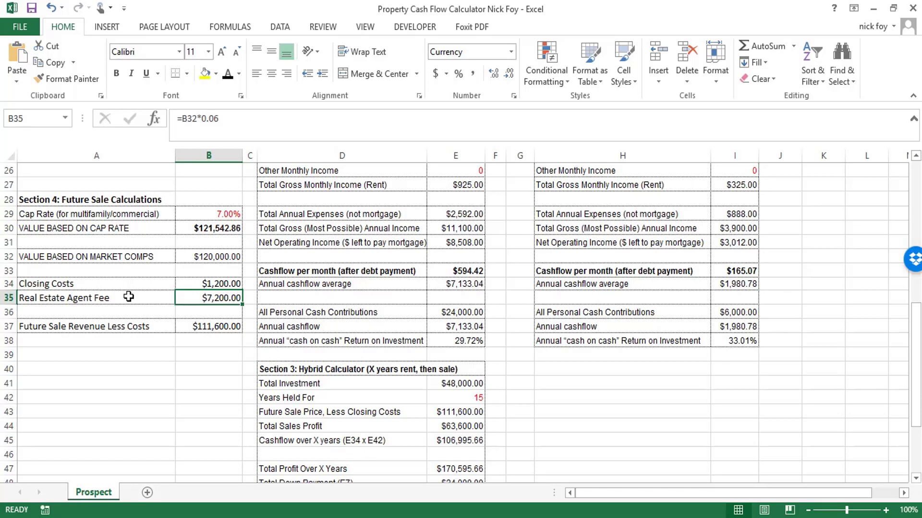
key("Up")
key("Up")
key("Up")
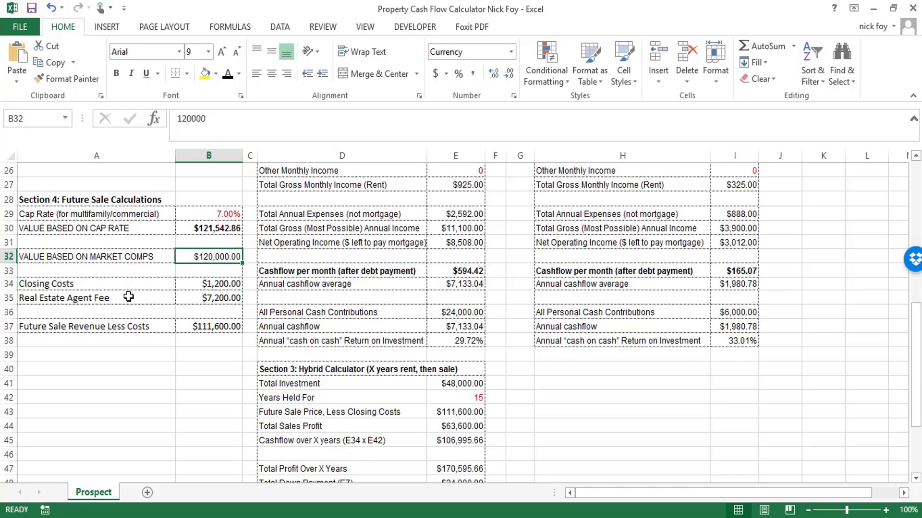
key("Down")
key("Down")
key("Down")
key("Down")
key("Down")
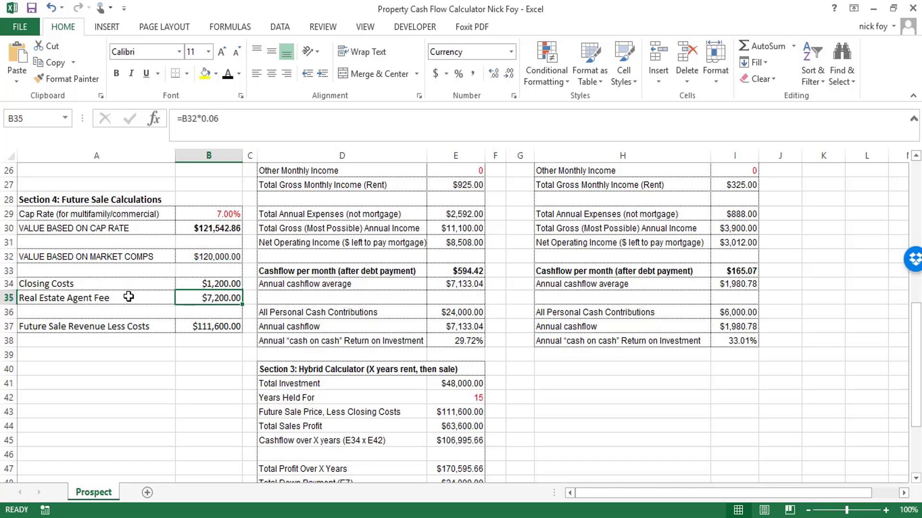
Recheck the Closing Costs in B34 and examine the Future Sale Revenue Less Costs formula in B37
key("Up")
key("Up")
key("Up")
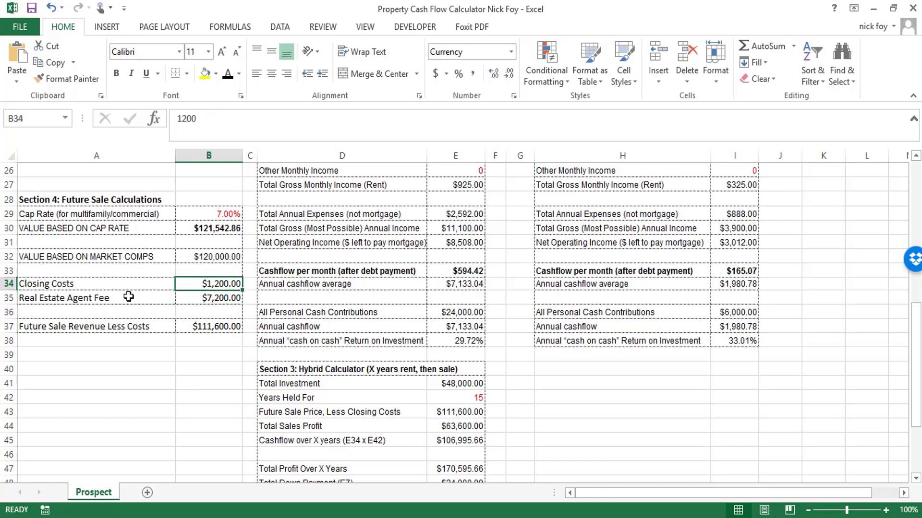
key("Down")
key("Down")
key("Down")
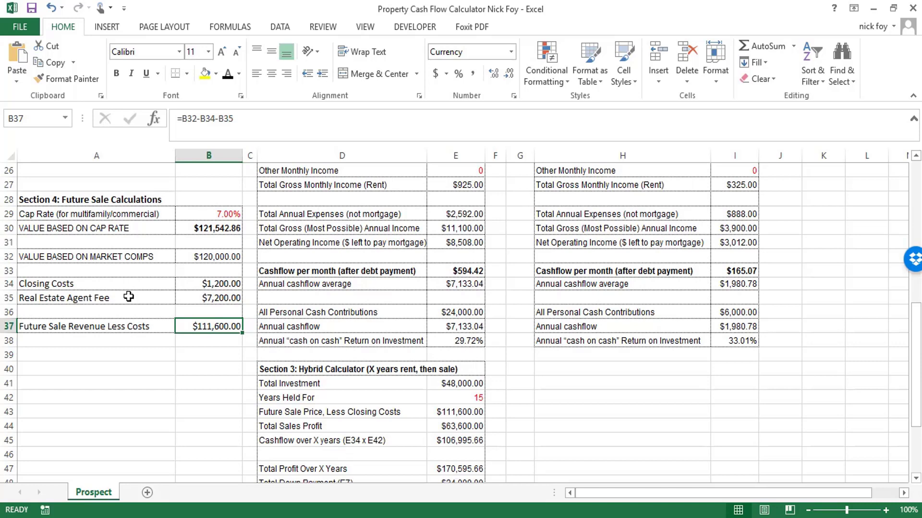
Recheck the Value Based on Market Comps amount in B32
key("Up")
key("Up")
key("Up")
key("Up")
key("Up")
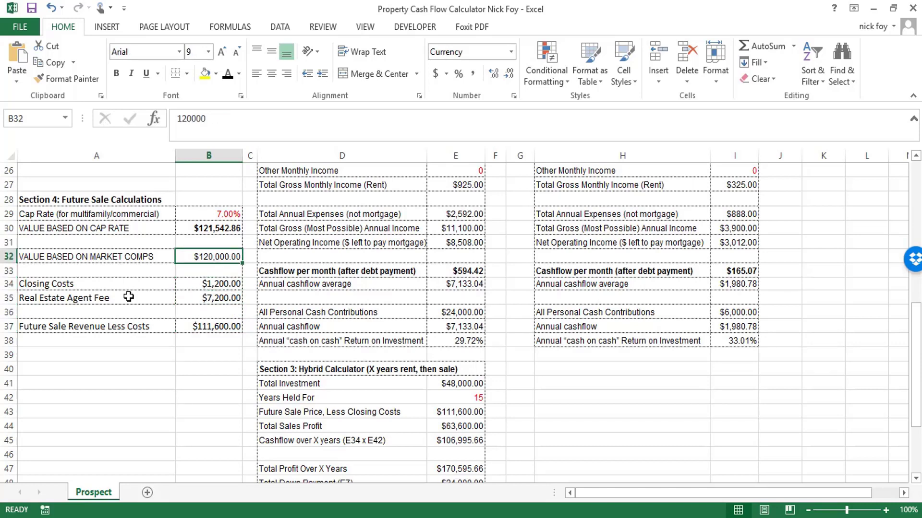
Go to the Section 3 Hybrid Calculator and examine the Total Profit Over X Years formula in E47
key("Down")
key("Down")
key("Down")
key("Down")
key("Down")
key("Down")
key("Down")
key("Down")
key("Down")
key("Down")
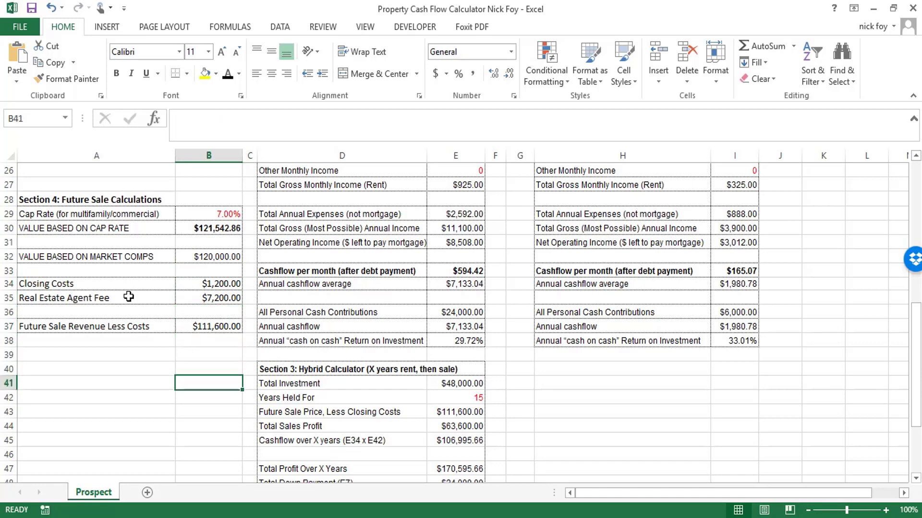
key("Right")
key("Right")
key("Right")
key("Down")
key("Down")
key("Down")
key("Down")
key("Down")
key("Down")
key("Down")
key("Down")
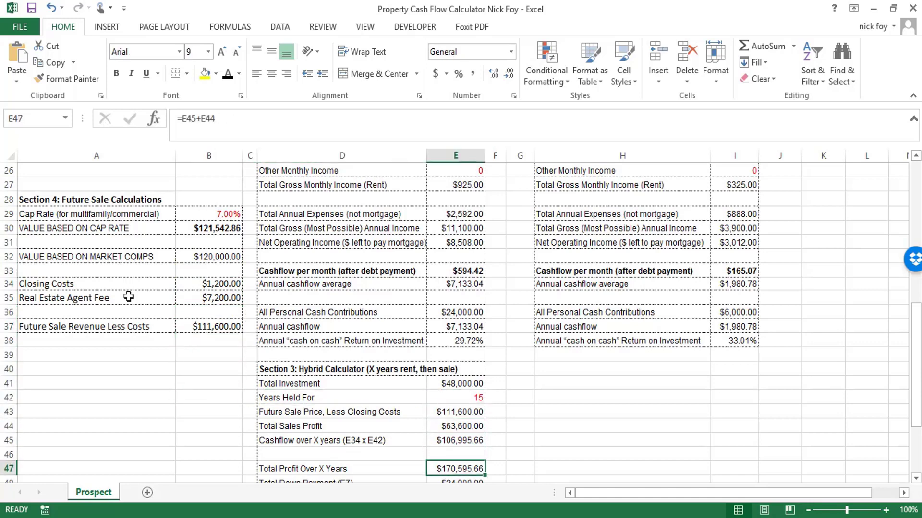
Set Years Held For in E42 of the Hybrid Calculator to 2
key("Up")
key("Up")
key("Up")
key("Up")
key("Up")
key("Up")
key("Up")
key("Up")
key("Up")
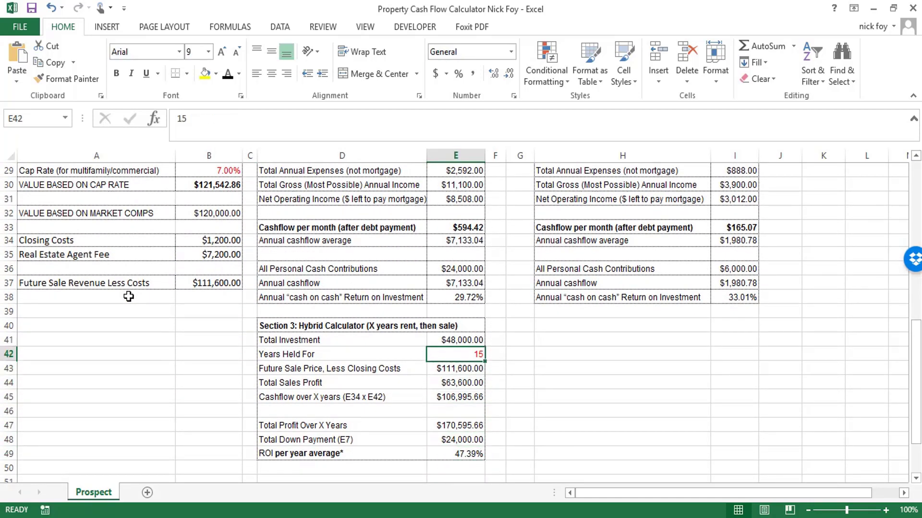
key("Down")
type("2")
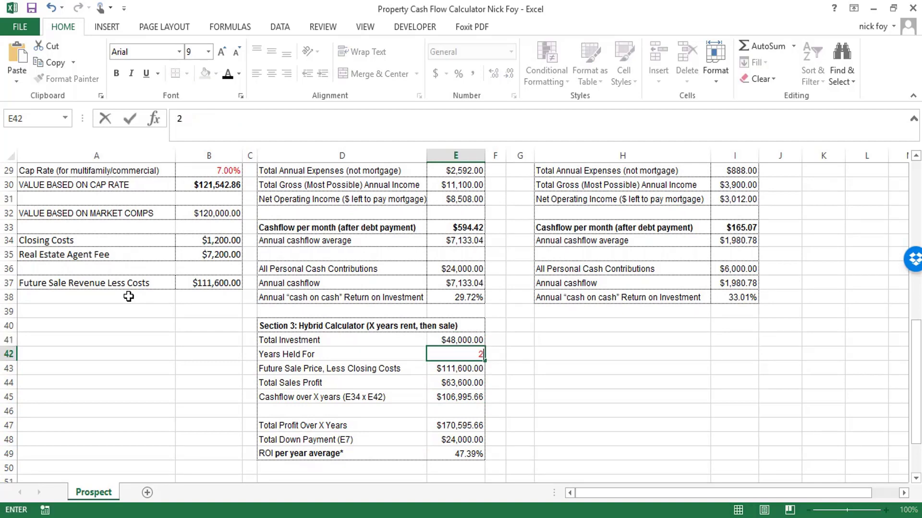
key("Return")
Examine the Future Sale Price, Less Closing Costs label and formula in row 43 and the Total Sales Profit formula in E44
key("Left")
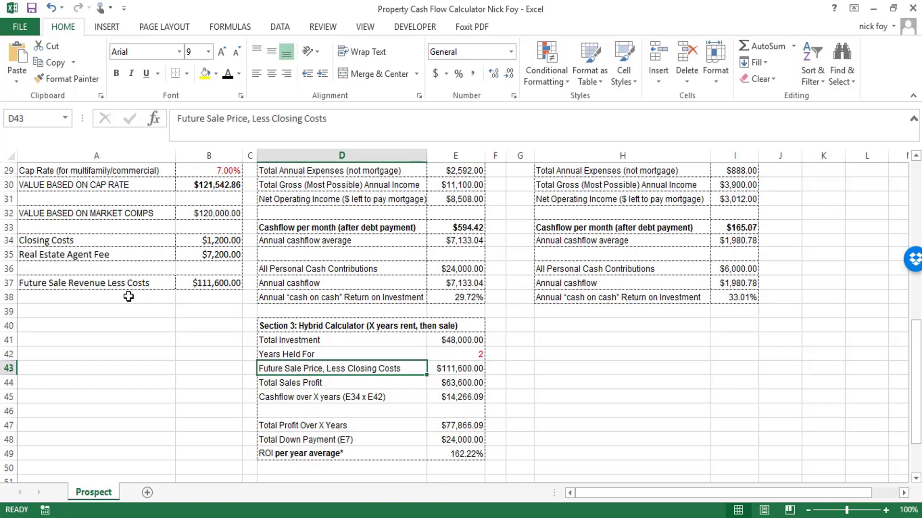
key("Right")
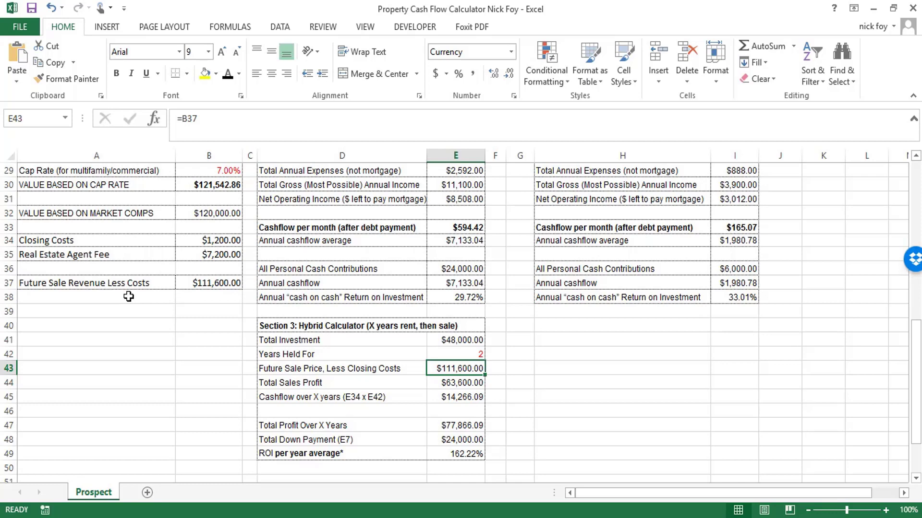
key("Down")
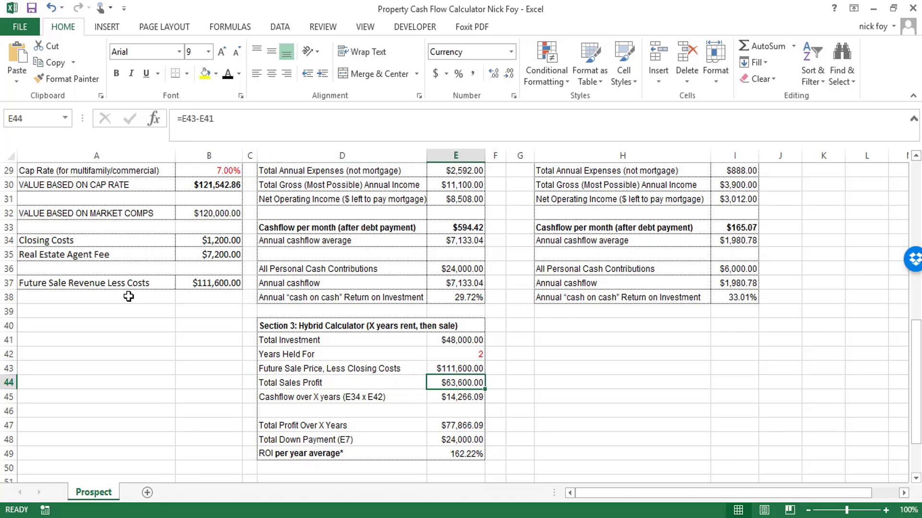
Read the Cashflow over X years label in D45 and trace its reference to the Annual cashflow average formula in E34
key("Down")
key("Left")
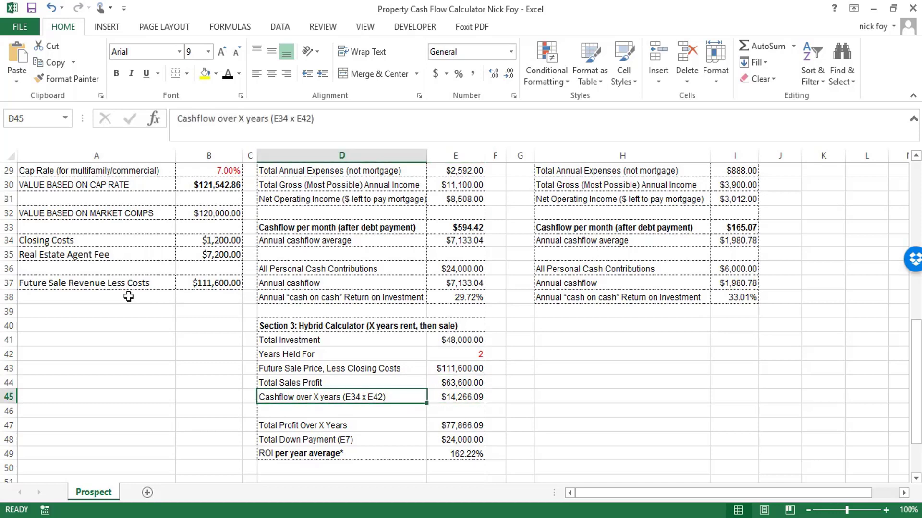
key("Right")
key("Up")
key("Up")
key("Up")
key("Up")
key("Up")
key("Up")
key("Up")
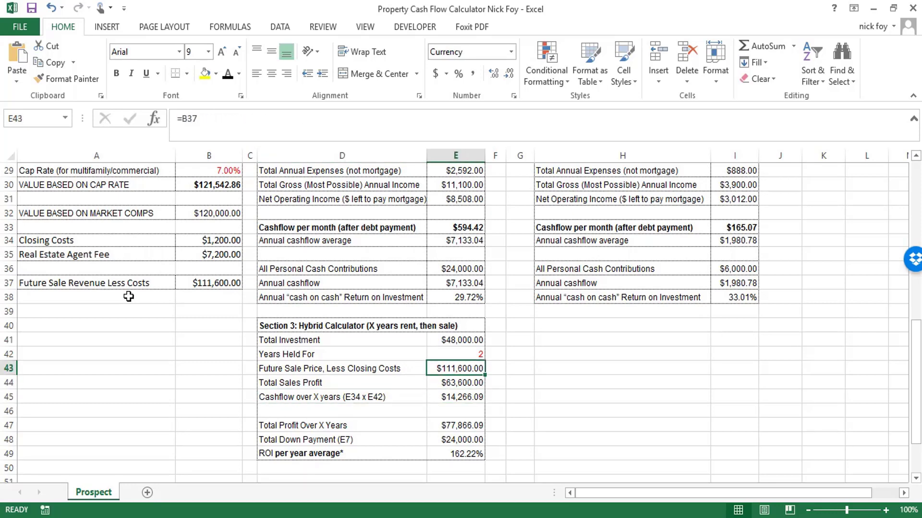
key("Up")
key("Up")
key("Up")
key("Up")
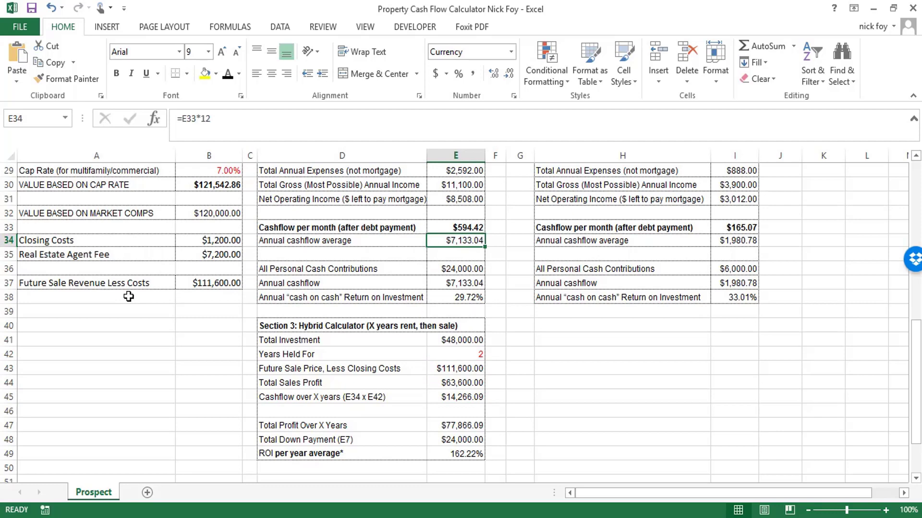
Return to the Hybrid Calculator and examine the Cashflow over X years formula in E45
key("Down")
key("Down")
key("Down")
key("Down")
key("Down")
key("Down")
key("Down")
key("Down")
key("Down")
key("Down")
key("Down")
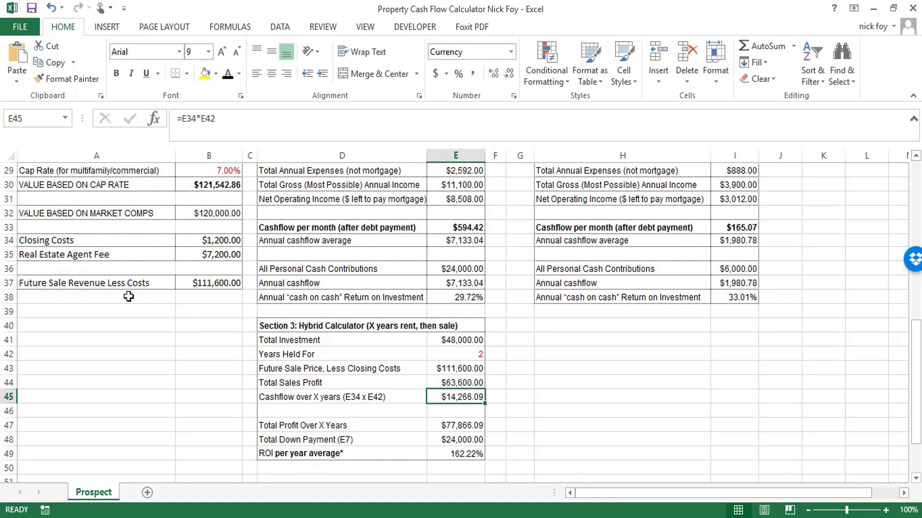
Examine the Total Profit Over X Years label and formula in D47 and E47
key("Down")
key("Down")
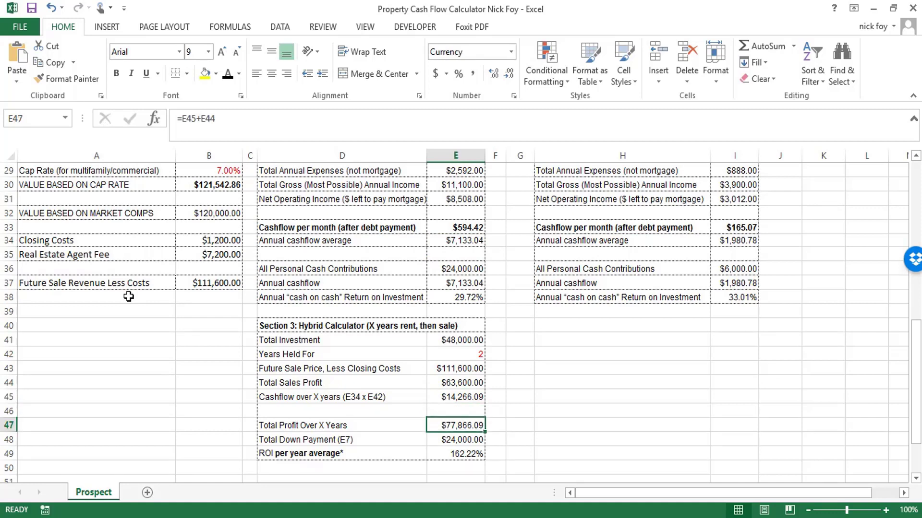
key("Left")
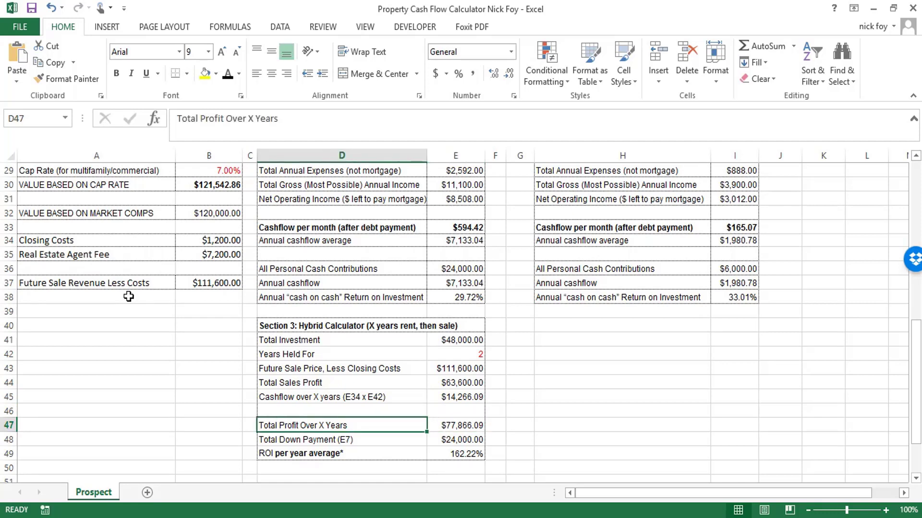
key("Right")
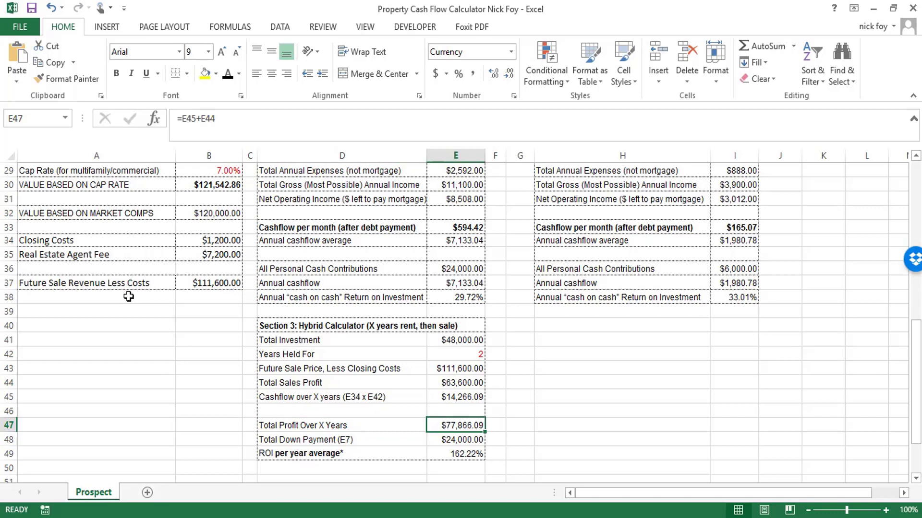
Examine the Total Down Payment formula in E48 and the ROI per year average formula in E49
key("Down")
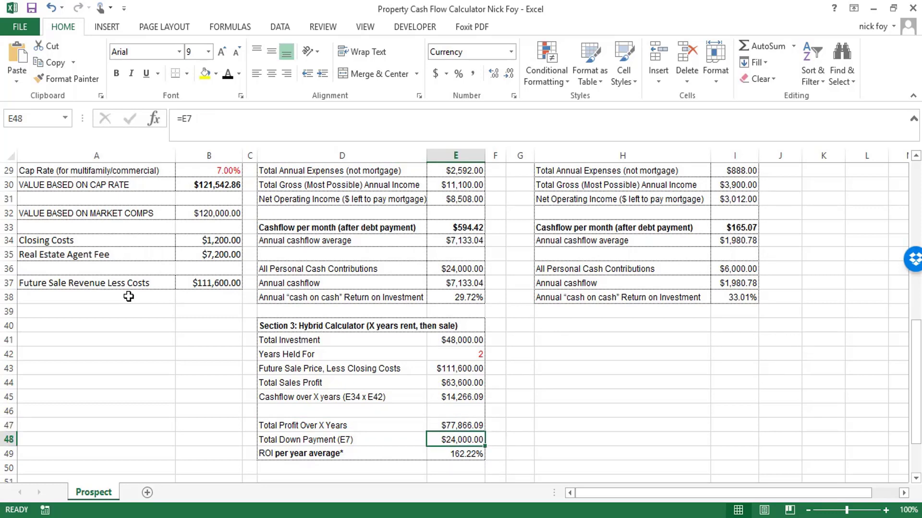
key("Down")
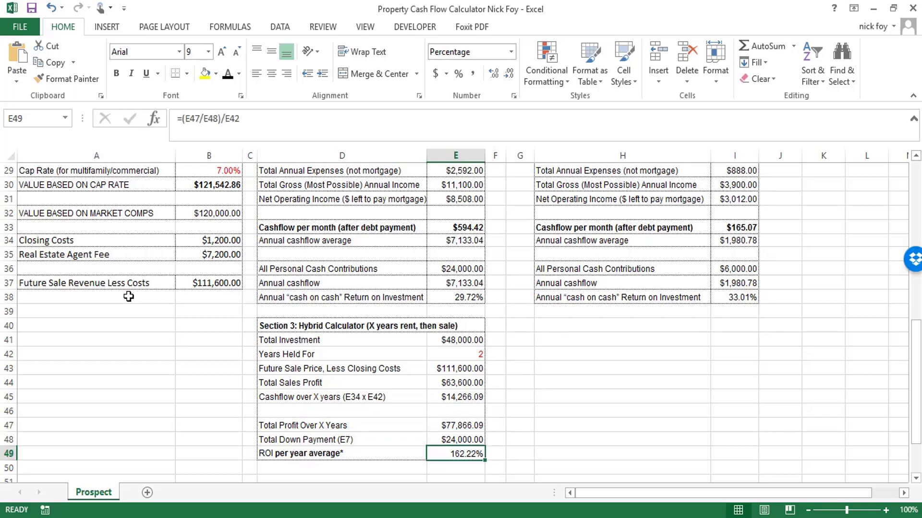
key("Left")
key("Right")
Go back up through the profit formulas to the Annual "cash on cash" Return on Investment formula in E38
key("Up")
key("Up")
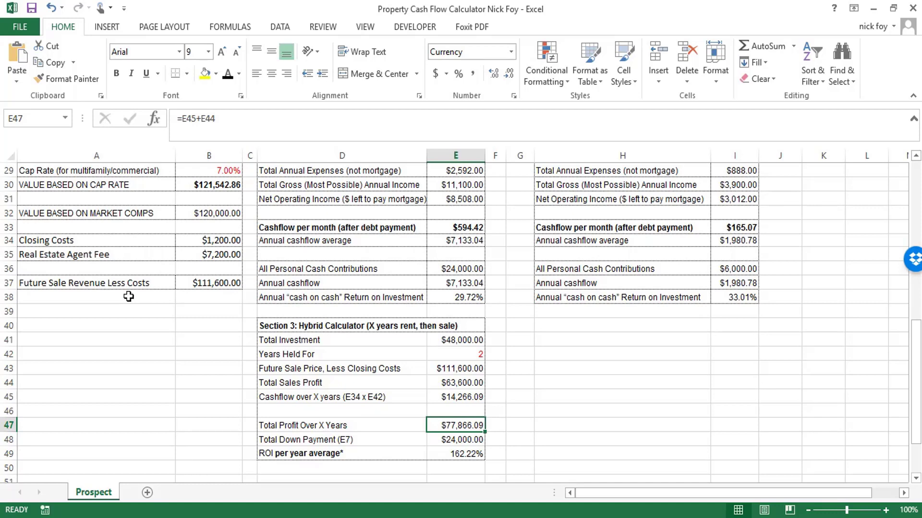
key("Up")
key("Up")
key("Up")
key("Up")
key("Up")
key("Up")
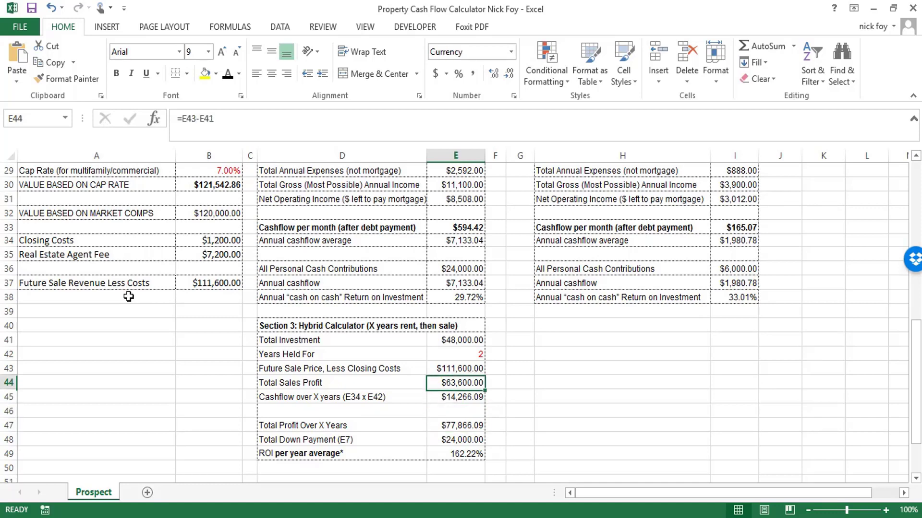
key("Up")
key("Up")
key("Up")
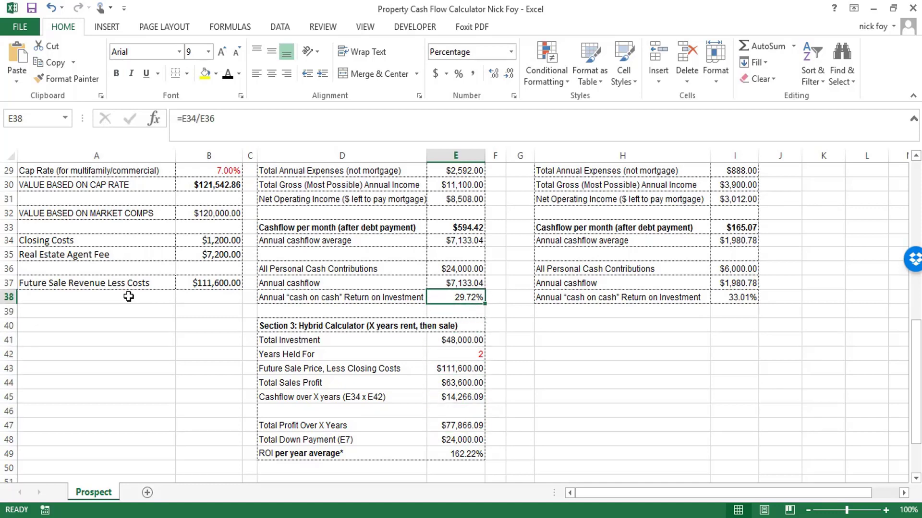
Go back down to E49 and compare the ROI per year average with the cash on cash return
key("Down")
key("Down")
key("Down")
key("Down")
key("Down")
key("Down")
key("Down")
key("Down")
key("Down")
key("Down")
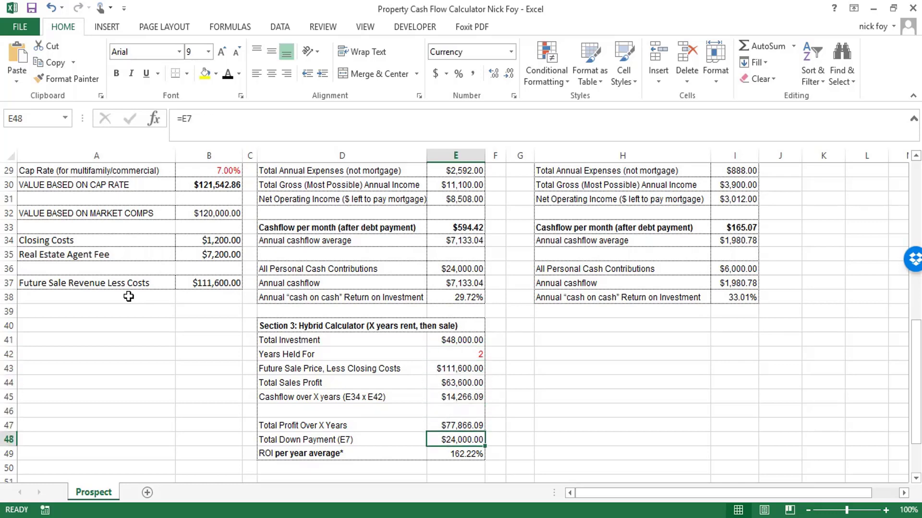
key("Down")
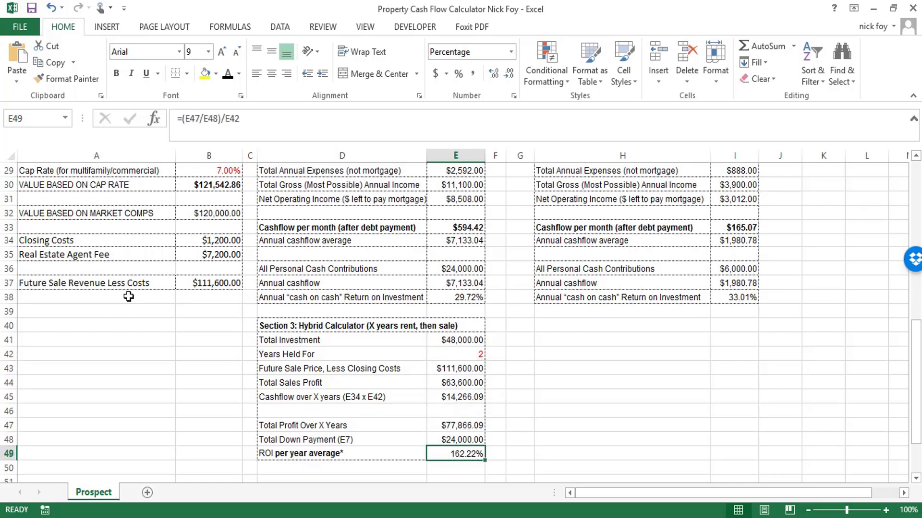
Set Years Held For in E42 of the Hybrid Calculator to 15
key("Up")
key("Up")
key("Up")
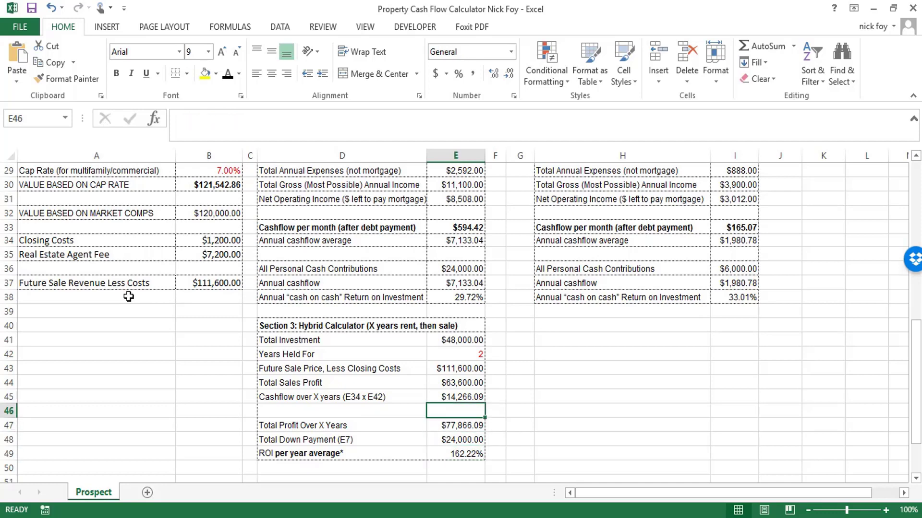
key("Up")
key("Up")
key("Up")
key("Up")
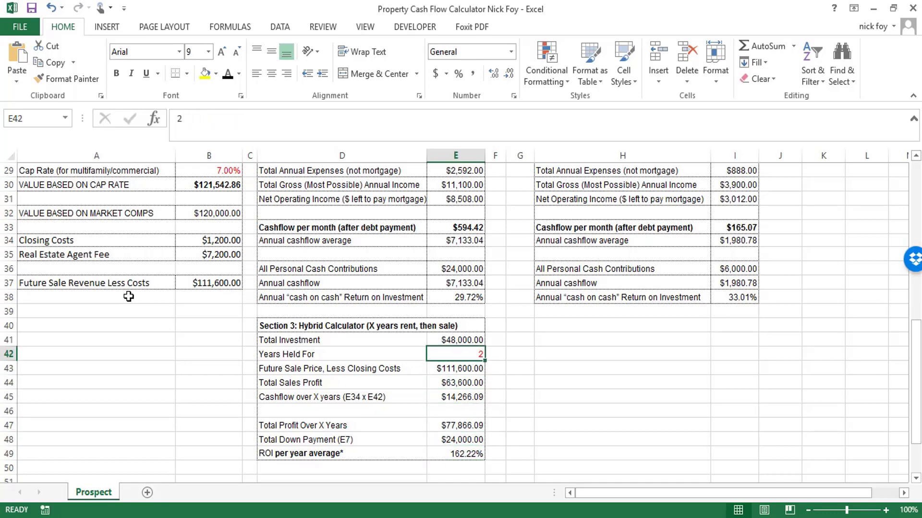
type("15")
key("Return")
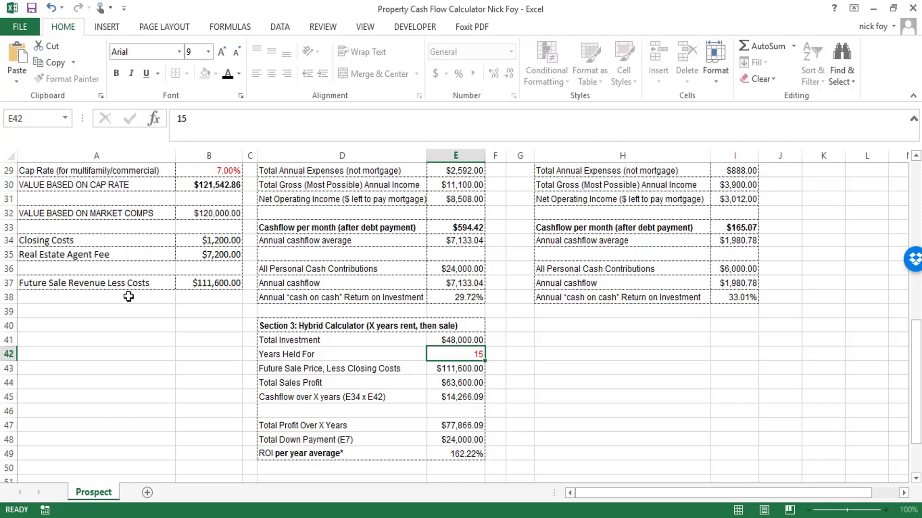
Examine the recalculated ROI per year average in E49 together with its label and formula
key("Down")
key("Down")
key("Down")
key("Down")
key("Down")
key("Down")
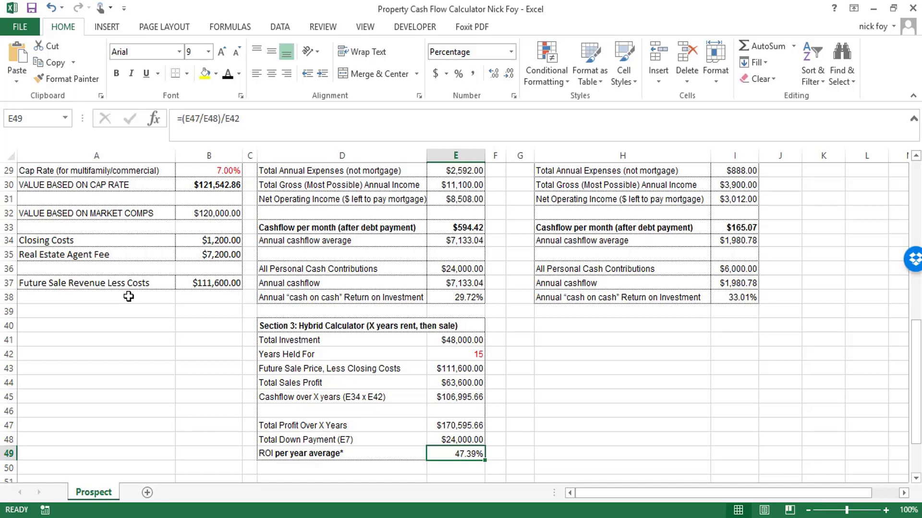
key("Down")
key("Up")
key("Left")
key("Right")
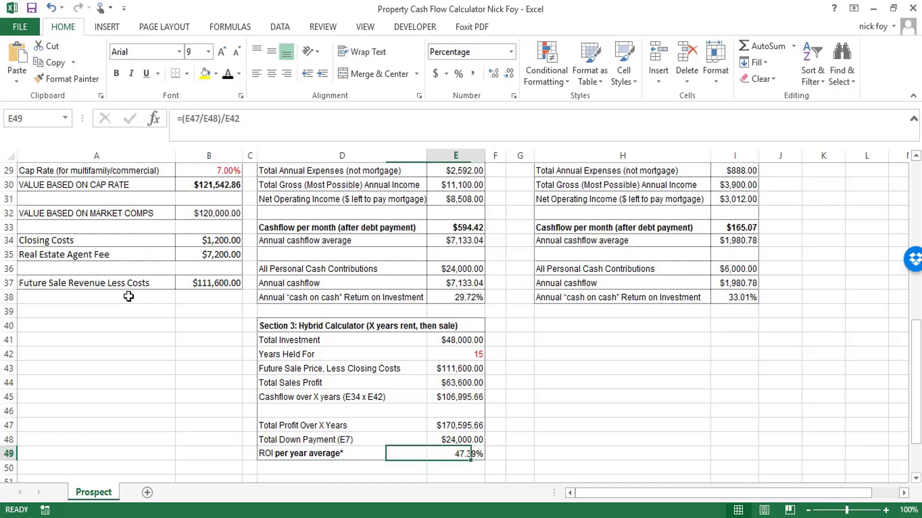
key("Right")
key("Left")
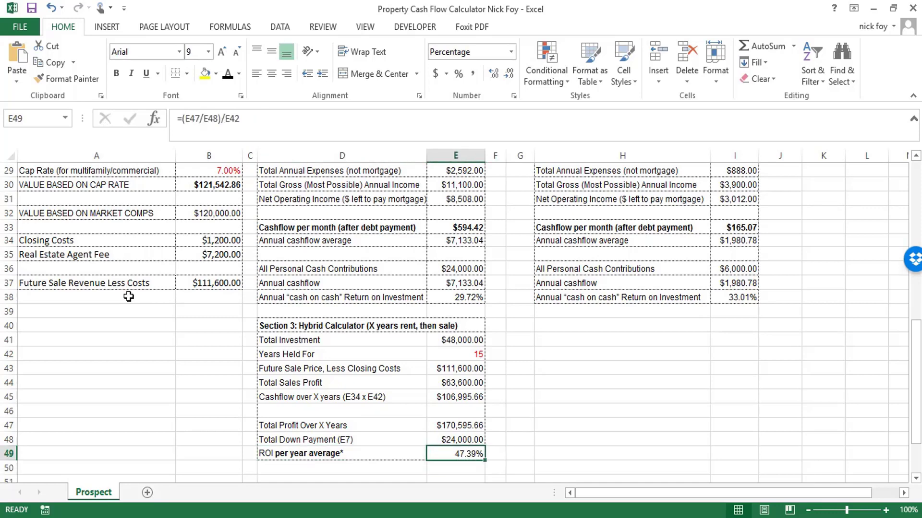
key("Left")
key("Right")
key("Right")
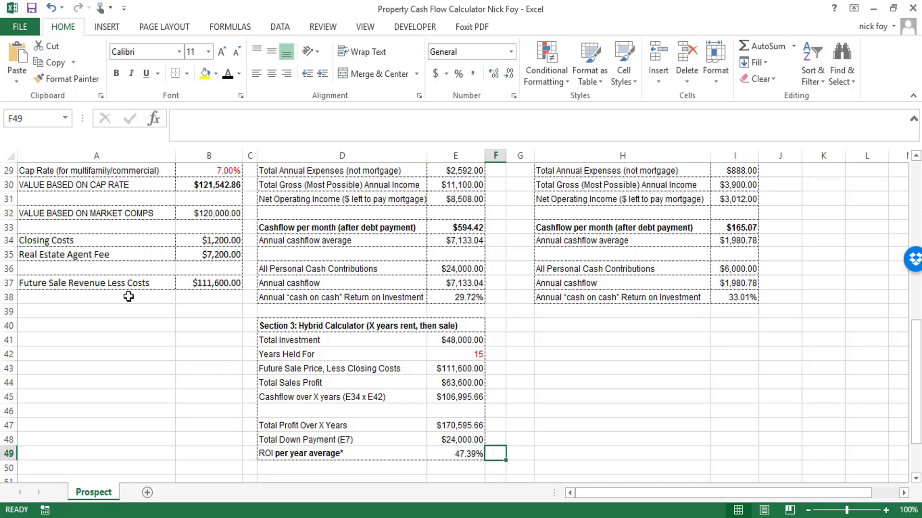
key("Right")
key("Right")
key("Up")
key("Up")
key("Up")
key("Up")
key("Up")
key("Up")
key("Up")
key("Up")
key("Up")
key("Up")
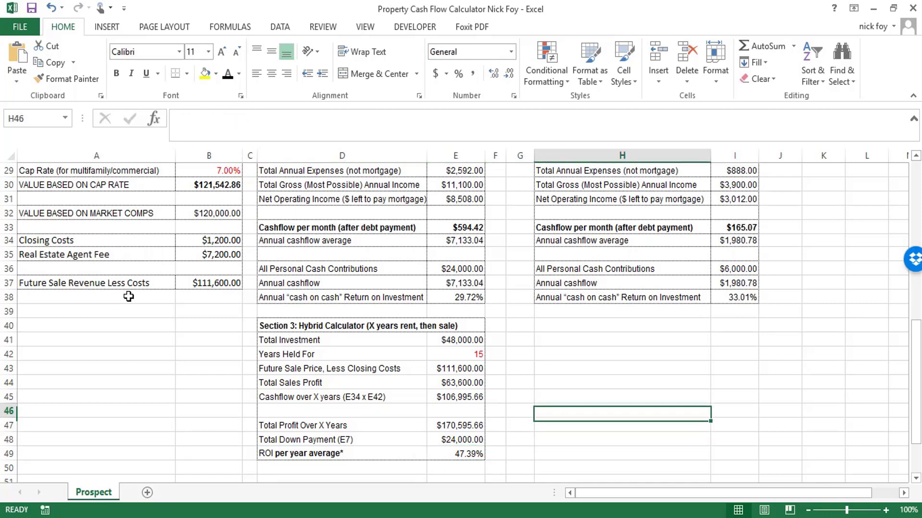
key("Left")
key("Left")
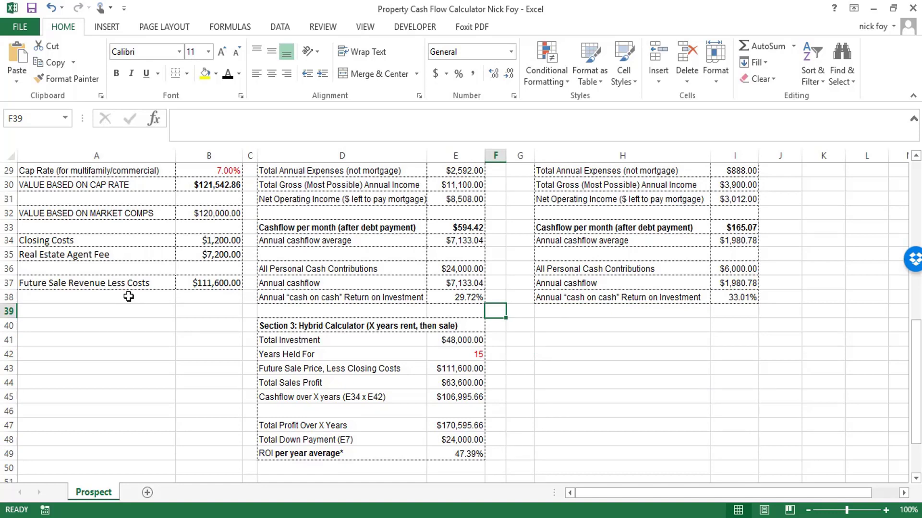
key("Left")
key("Left")
key("Right")
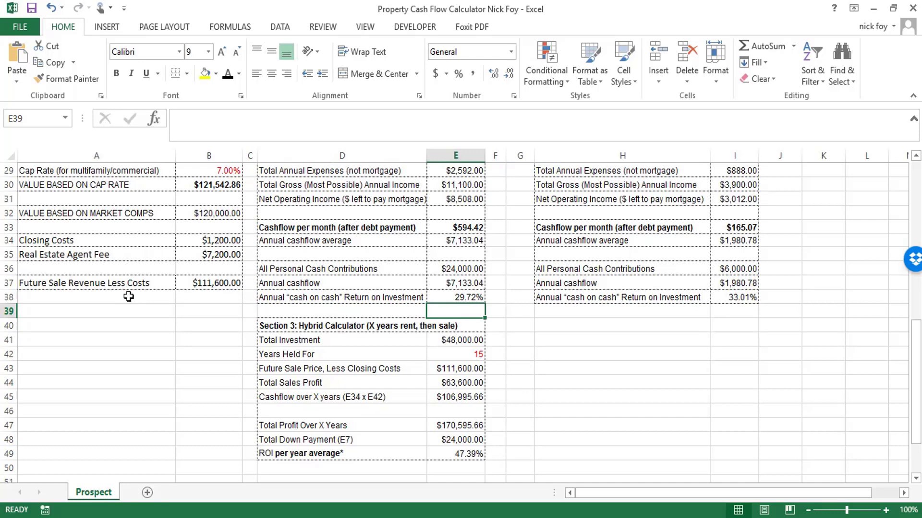
Examine the Annual "cash on cash" Return on Investment row at H38 and the All Personal Cash Contributions row at H36
key("Right")
key("Right")
key("Right")
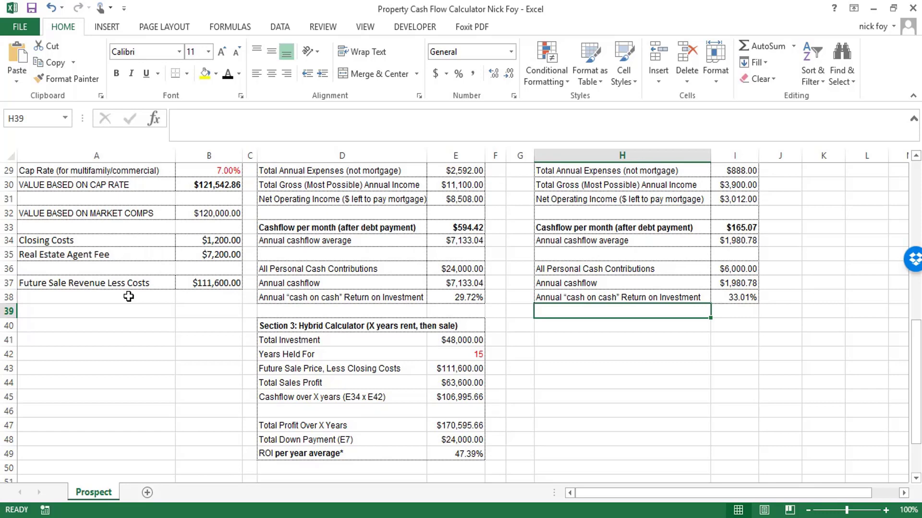
key("Up")
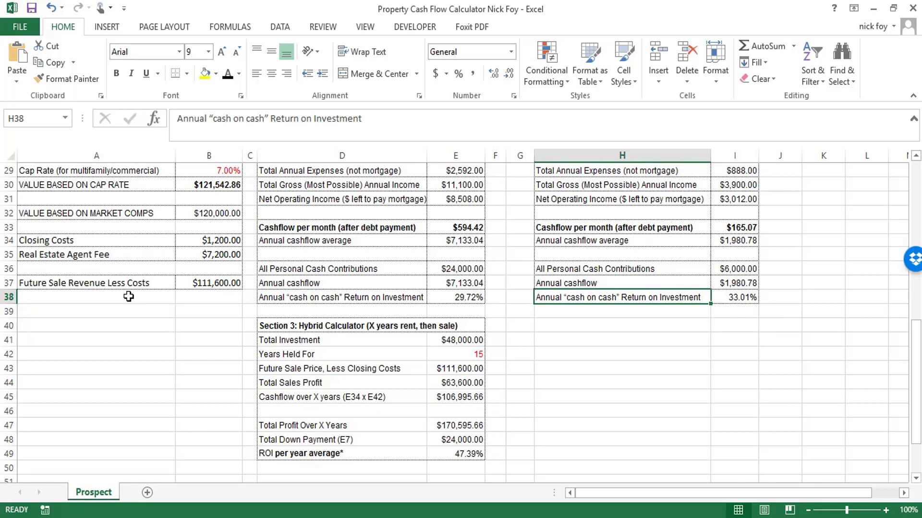
key("Up")
key("Up")
key("Up")
key("Up")
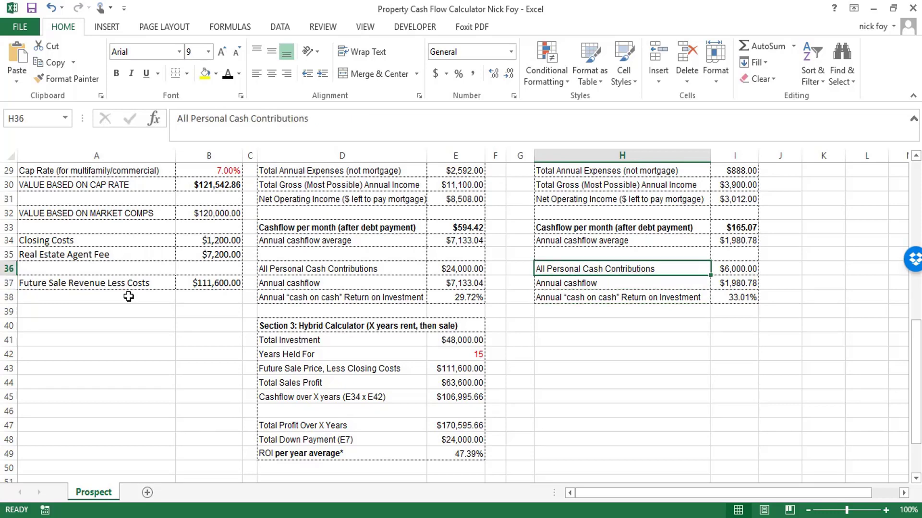
Go back up column H through the partnership figures to the Partnership Evaluation heading in H1
key("Up")
key("Up")
key("Up")
key("Up")
key("Up")
key("Up")
key("Up")
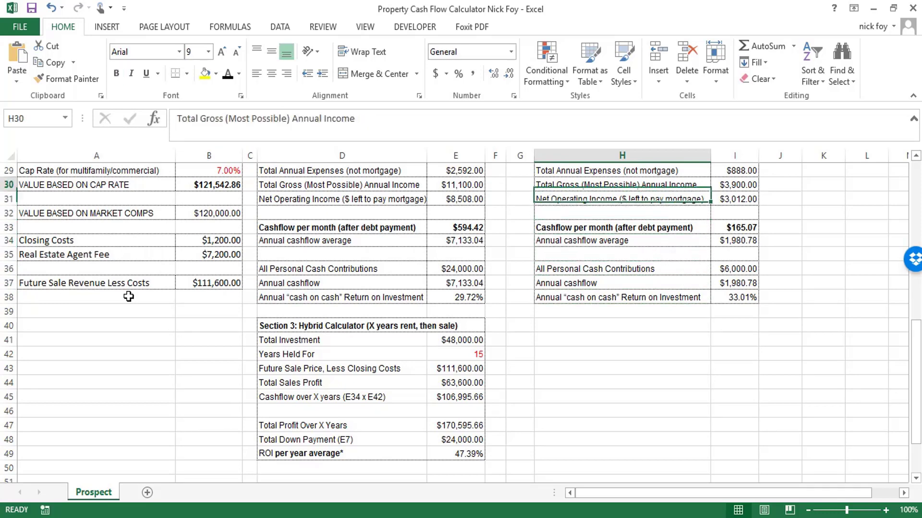
key("Up")
key("Up")
key("Up")
key("Up")
key("Up")
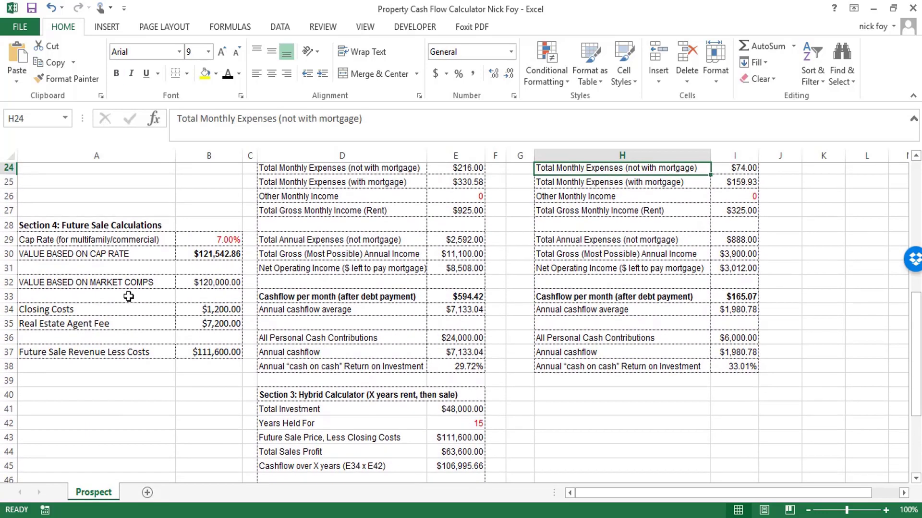
key("Up")
key("Up")
key("Up")
key("Up")
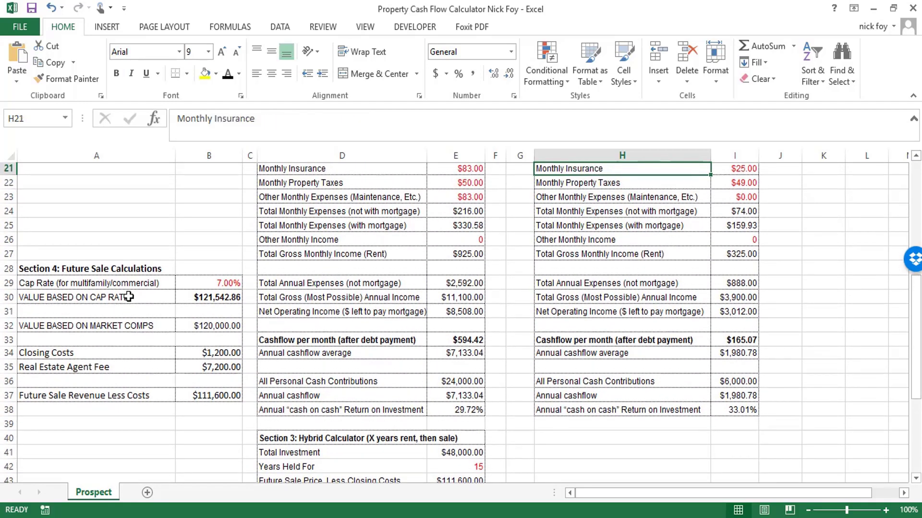
key("Up")
key("Up")
key("Up")
key("Up")
key("Up")
key("Up")
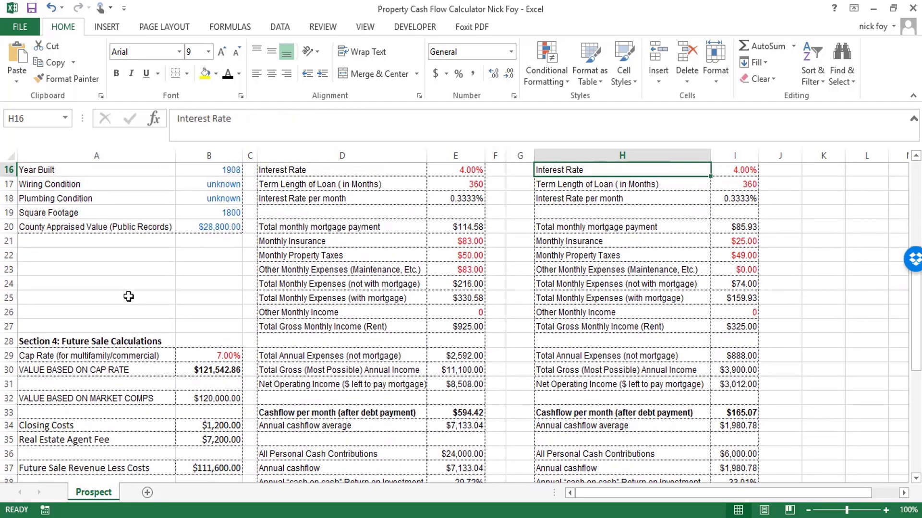
key("Up")
key("Up")
key("Up")
key("Up")
key("Up")
key("Up")
key("Up")
key("Up")
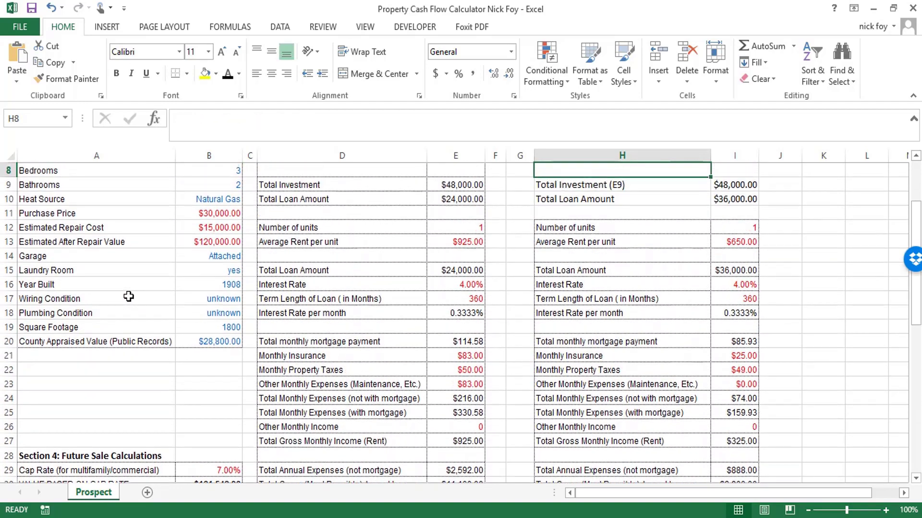
key("Up")
key("Up")
key("Up")
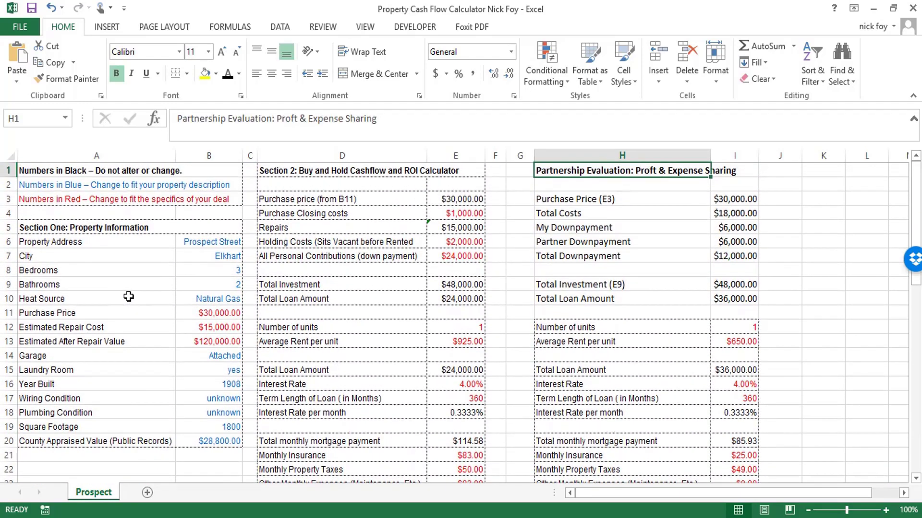
Examine the Partnership Evaluation heading and the Purchase Price row in H3:I3, including the formula in I3
key("Down")
key("Right")
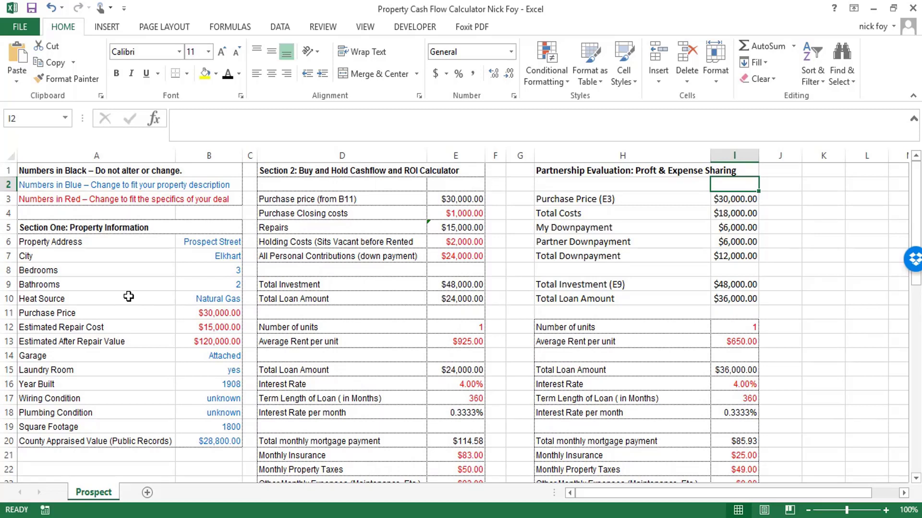
key("Down")
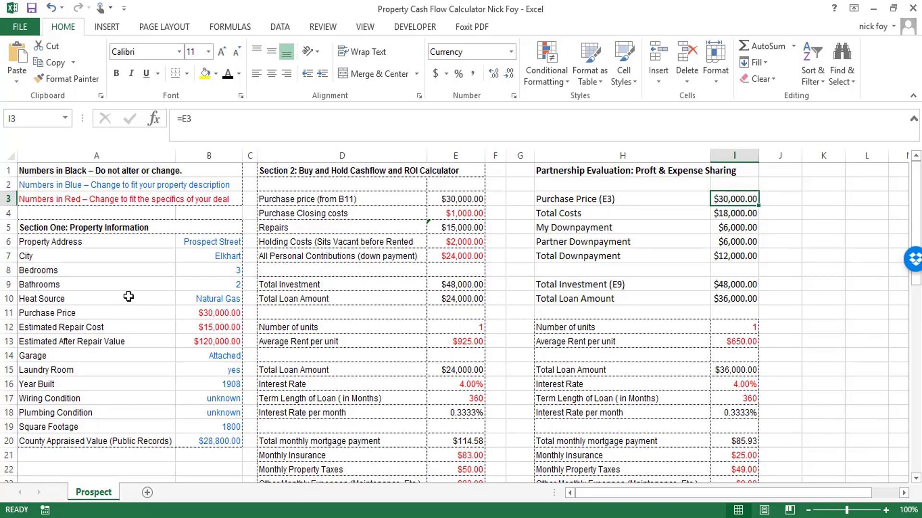
key("Left")
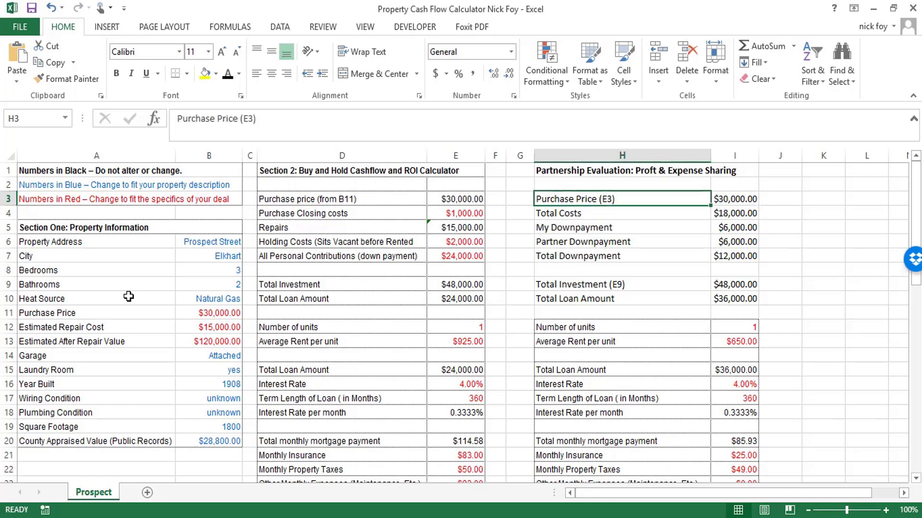
key("Up")
key("Up")
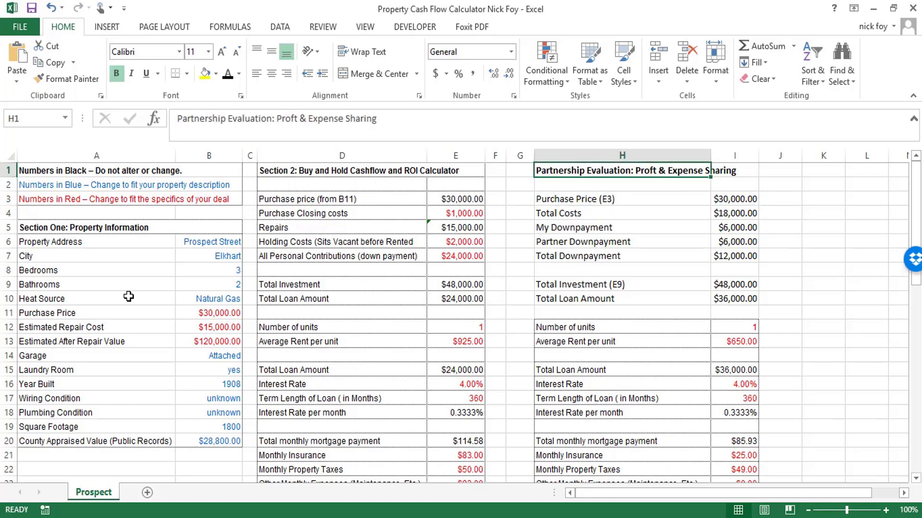
key("Right")
key("Down")
key("Down")
key("Left")
key("Right")
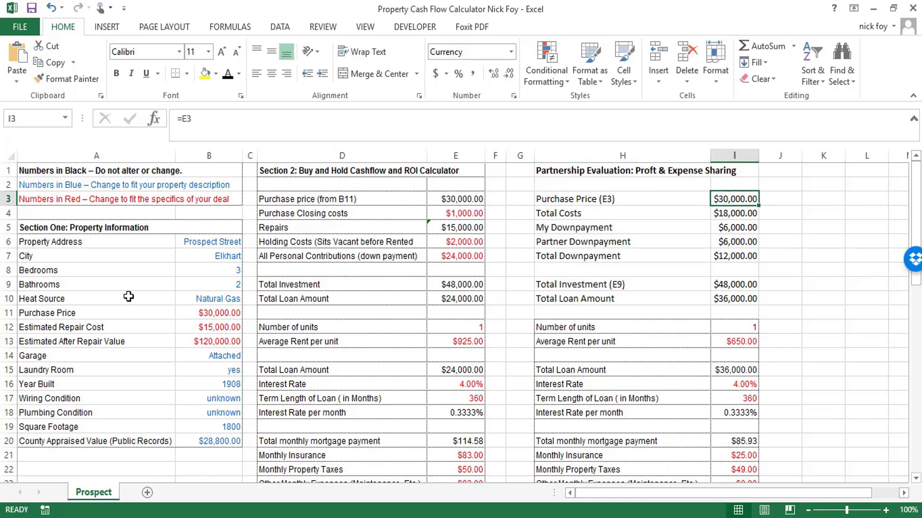
Set both My Downpayment in I5 and Partner Downpayment in I6 to 12000
key("Down")
key("Down")
key("Left")
key("Down")
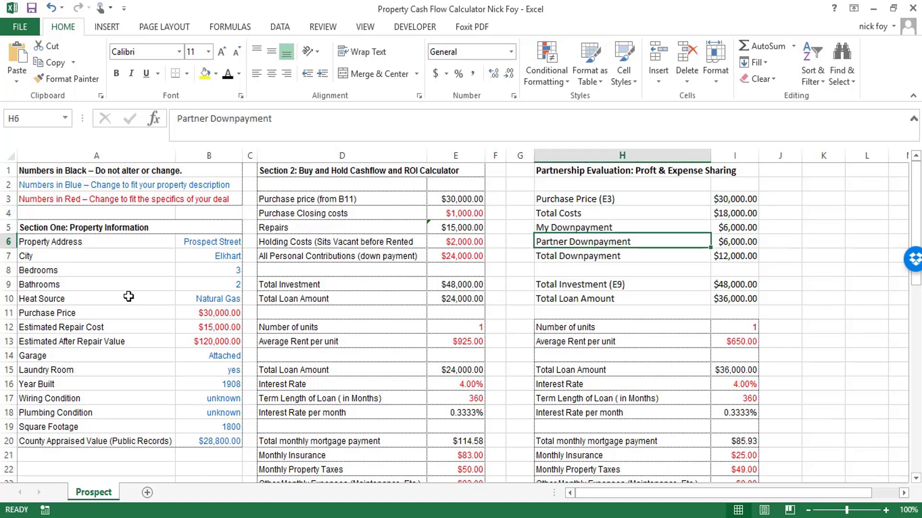
key("Up")
key("Right")
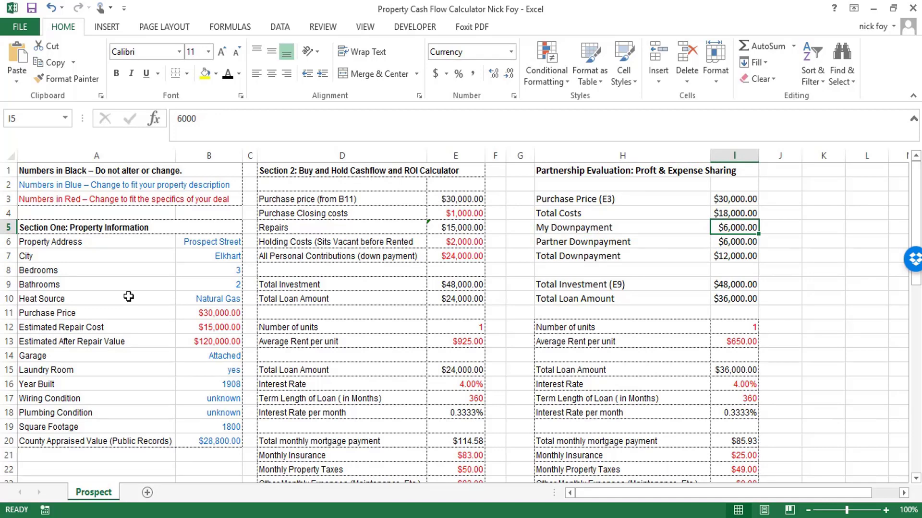
type("12000")
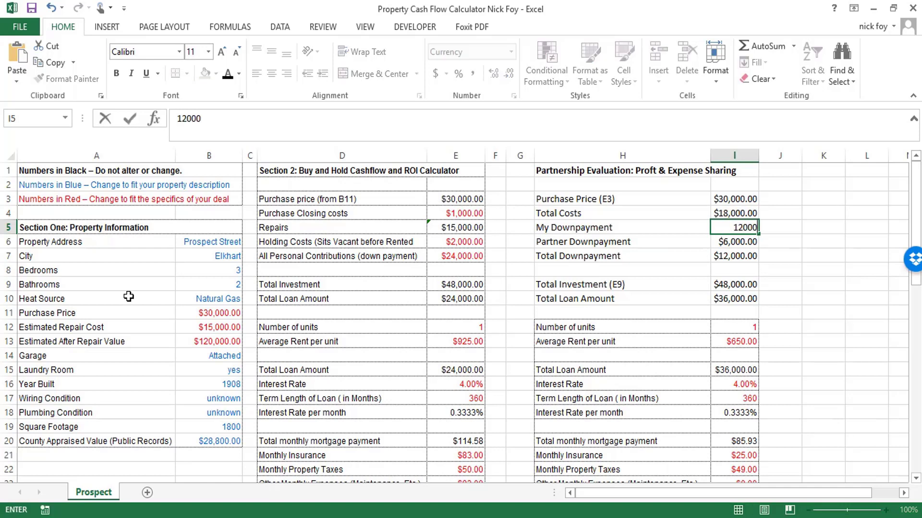
key("Return")
type("120000.00")
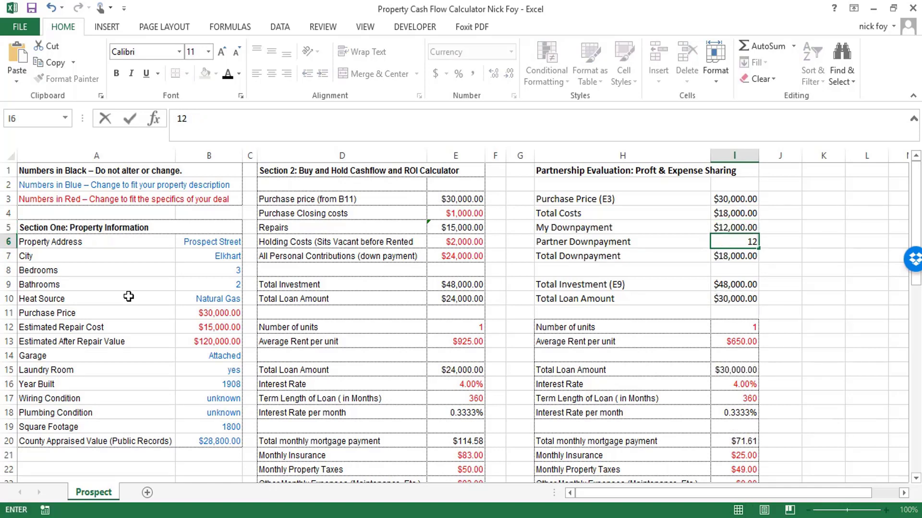
key("Left")
Compare the partnership's downpayment, total investment and loan amount rows with the matching Section 2 figures in column E
key("Left")
key("Left")
key("Down")
key("Down")
key("Down")
key("Down")
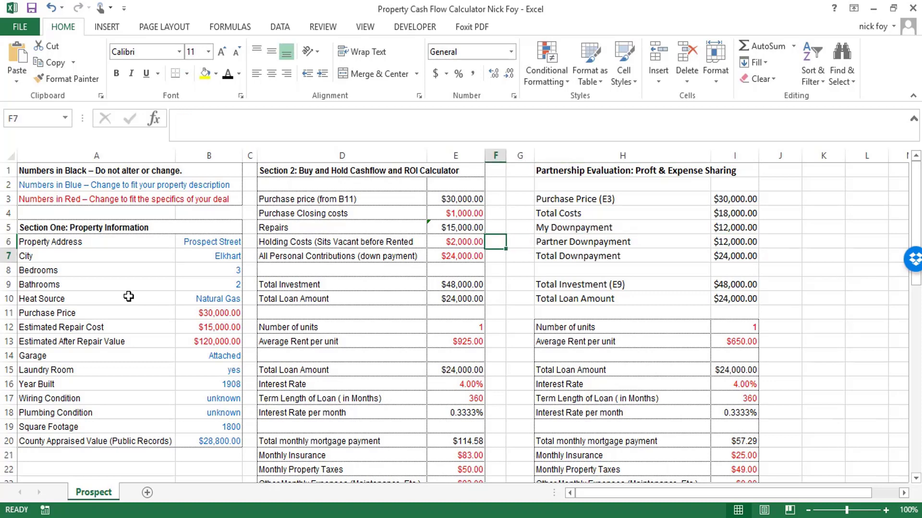
key("Left")
key("Right")
key("Right")
key("Right")
key("Right")
key("Right")
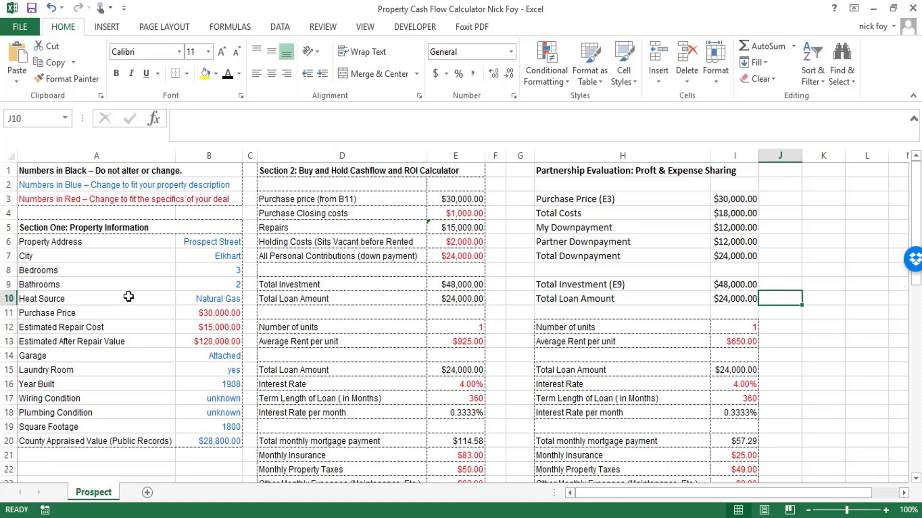
key("Left")
key("Left")
key("Up")
key("Up")
key("Up")
key("Up")
key("Up")
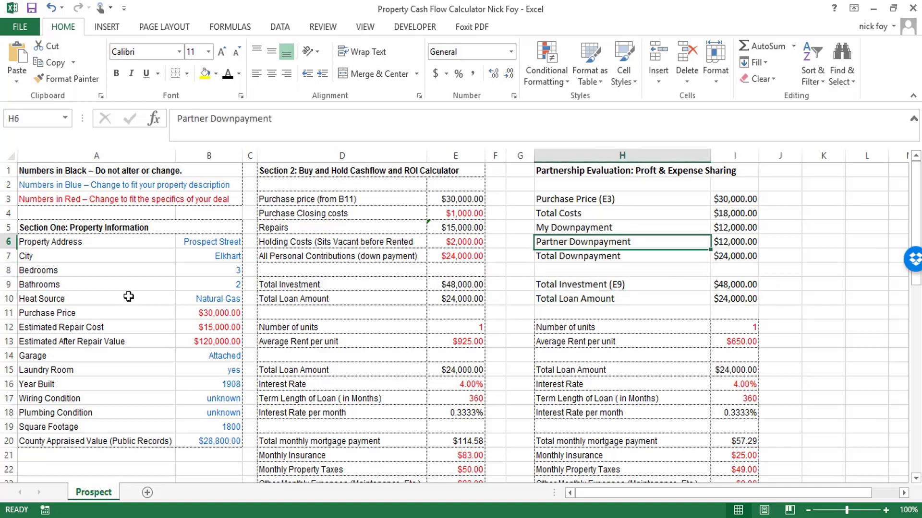
Set the partnership's Average Rent per unit in I13 to 925
key("Right")
key("Down")
key("Down")
key("Down")
key("Down")
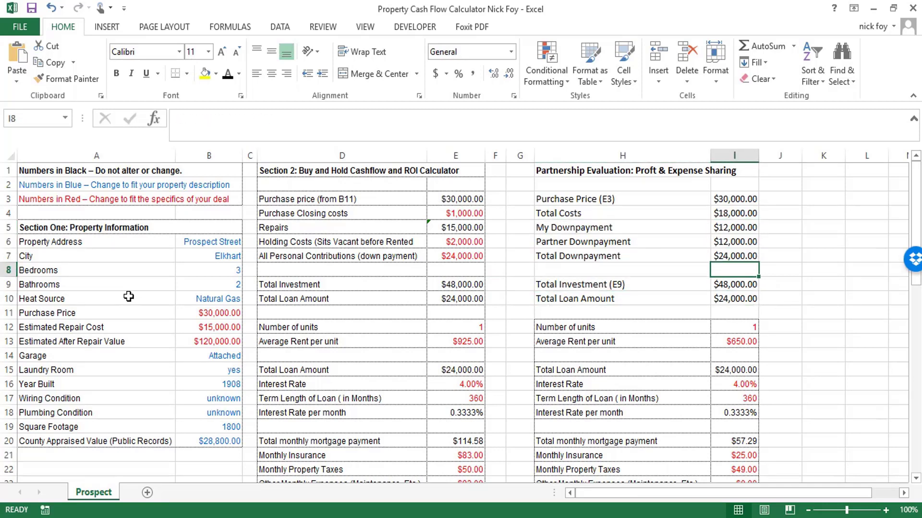
key("Down")
key("Down")
key("Down")
key("Down")
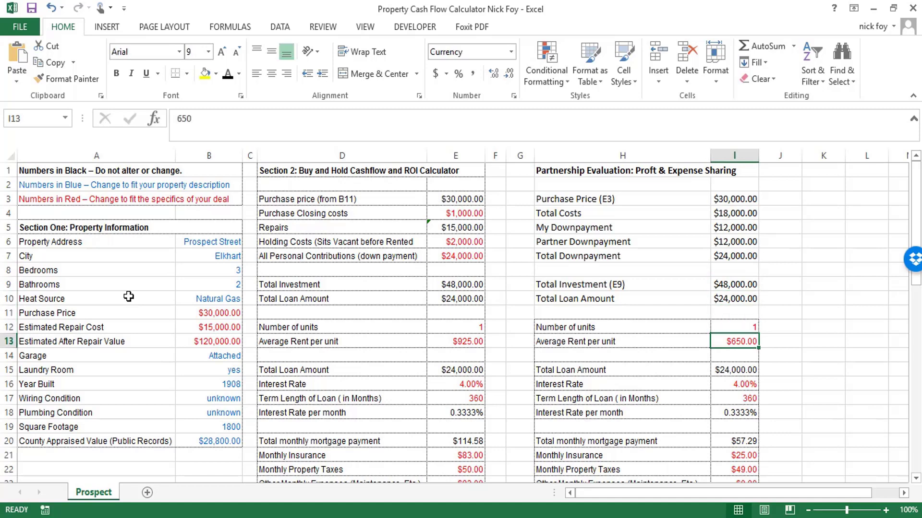
type("925")
key("Return")
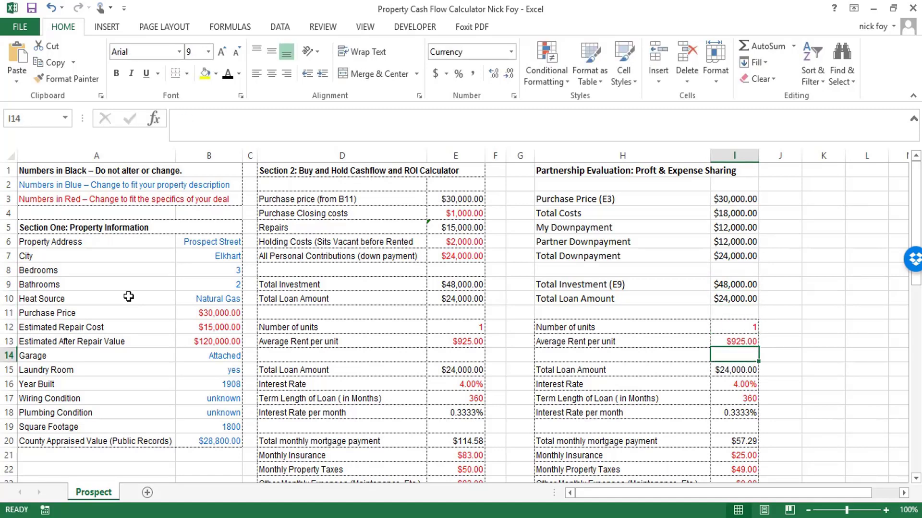
Review the partnership's loan and monthly expense cells in column I down to the Total Monthly Expenses (not with mortgage) formula in I24
key("Down")
key("Down")
key("Down")
key("Down")
key("Down")
key("Down")
key("Down")
key("Down")
key("Down")
key("Down")
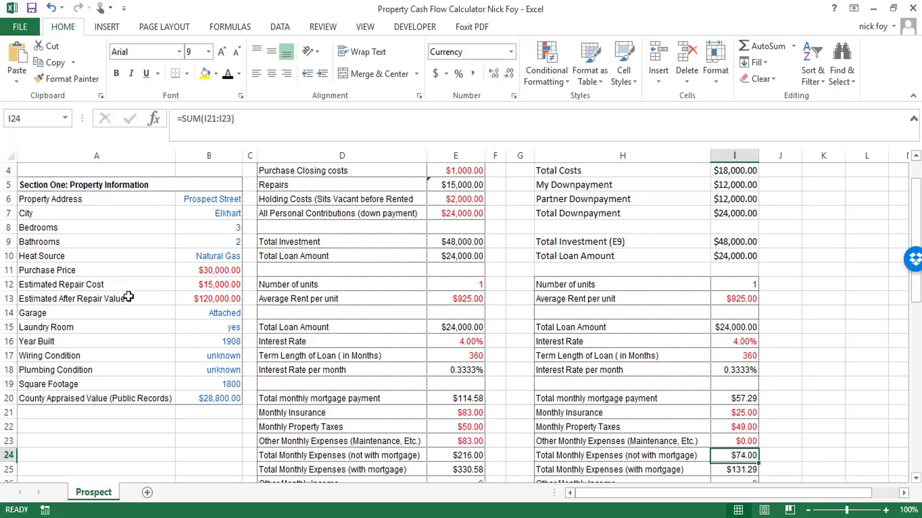
Examine the partnership's mortgage payment, Monthly Insurance and Monthly Property Taxes rows around H22
key("Up")
key("Up")
key("Up")
key("Up")
key("Down")
key("Down")
key("Left")
key("Left")
key("Left")
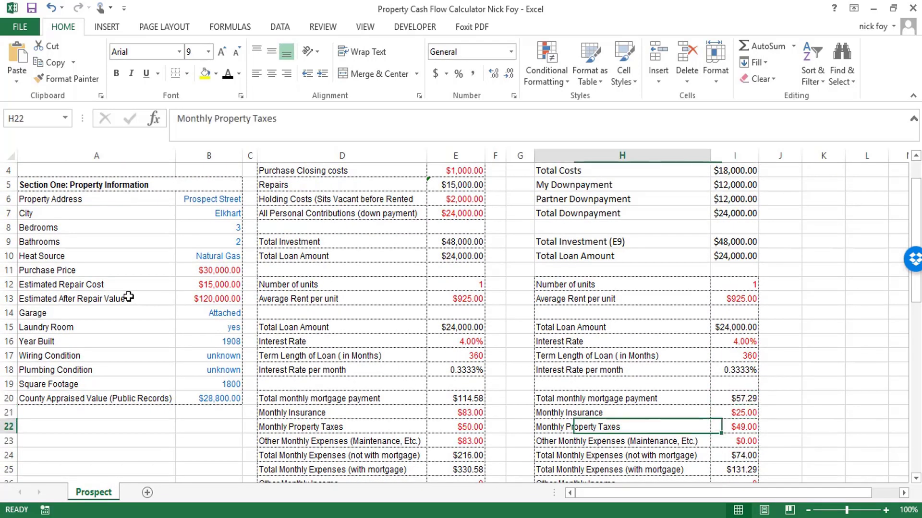
key("Right")
key("Right")
key("Right")
key("Left")
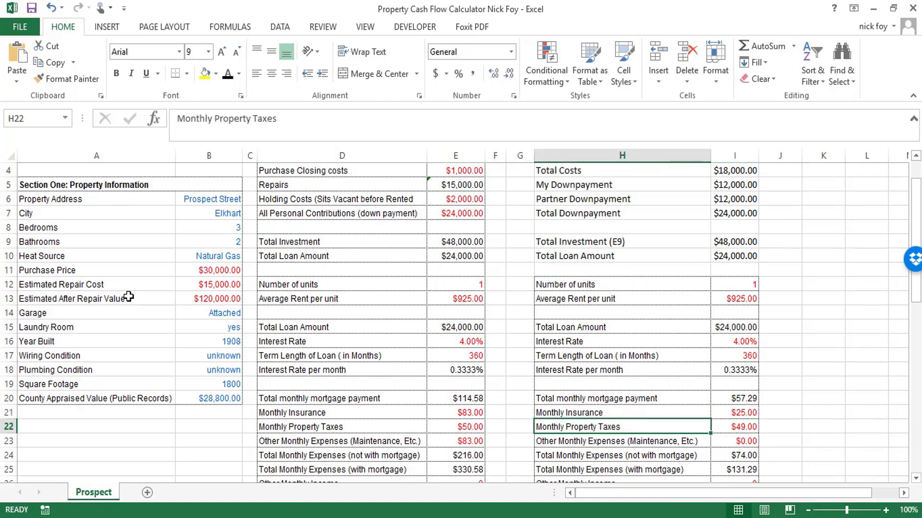
key("Left")
key("Right")
key("Left")
Return up column H to the top of the Partnership Evaluation section at H2
key("Up")
key("Right")
key("Up")
key("Up")
key("Up")
key("Up")
key("Up")
key("Up")
key("Up")
key("Up")
key("Up")
key("Up")
key("Up")
key("Up")
key("Up")
key("Up")
key("Up")
key("Up")
key("Up")
key("Up")
key("Up")
key("Up")
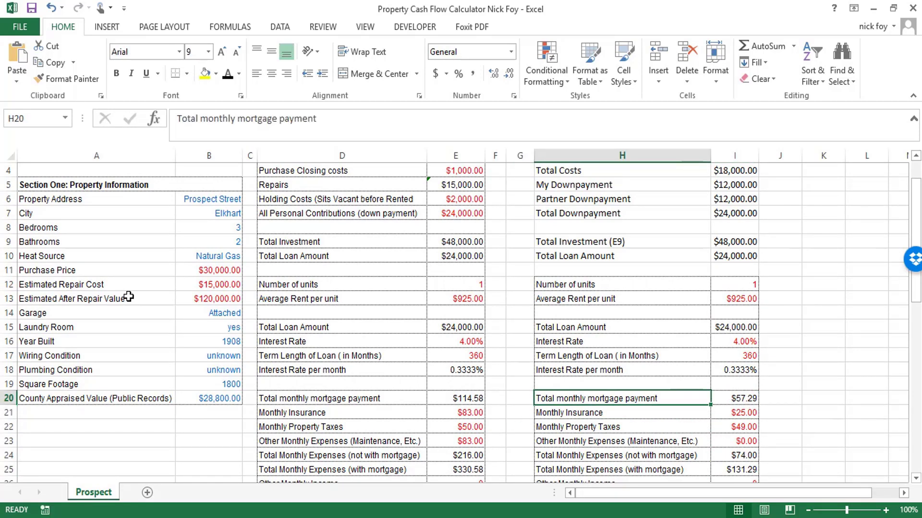
key("Down")
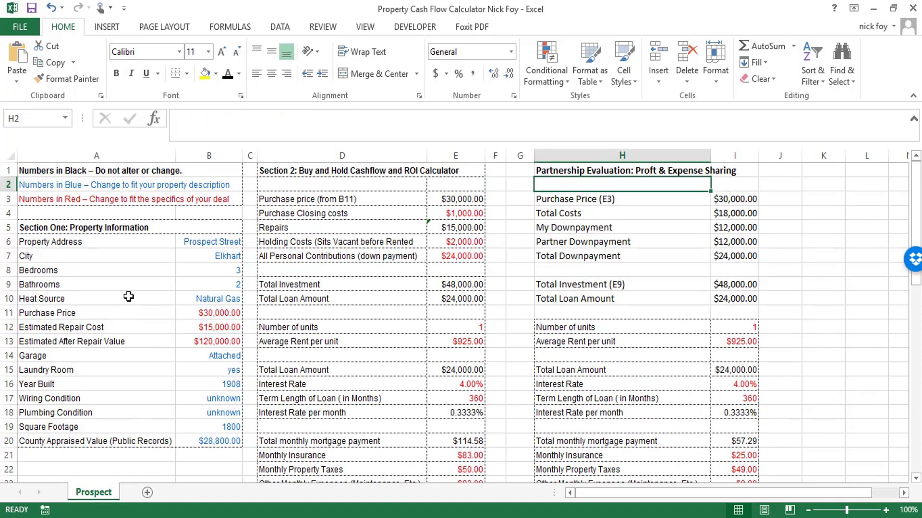
Move over to Section 2 and examine its Purchase Closing costs in E4
key("Left")
key("Left")
key("Left")
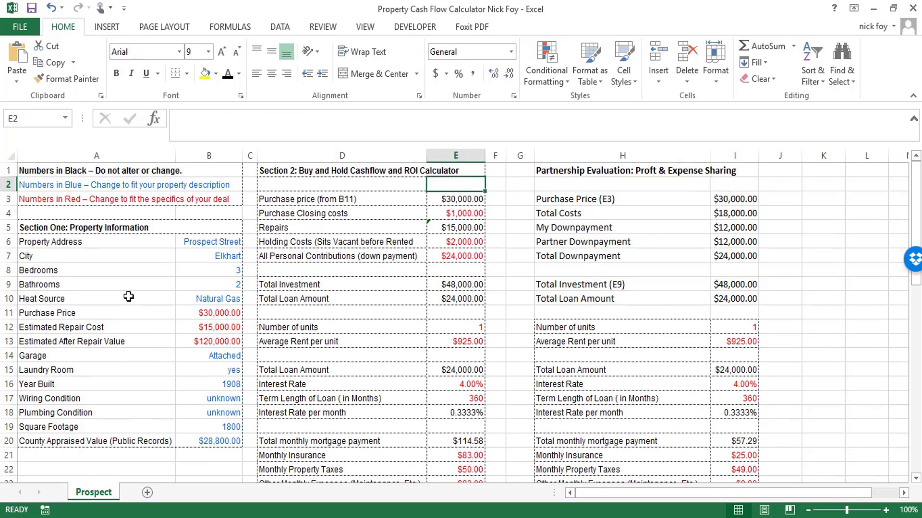
key("Up")
key("Down")
key("Down")
key("Down")
key("Right")
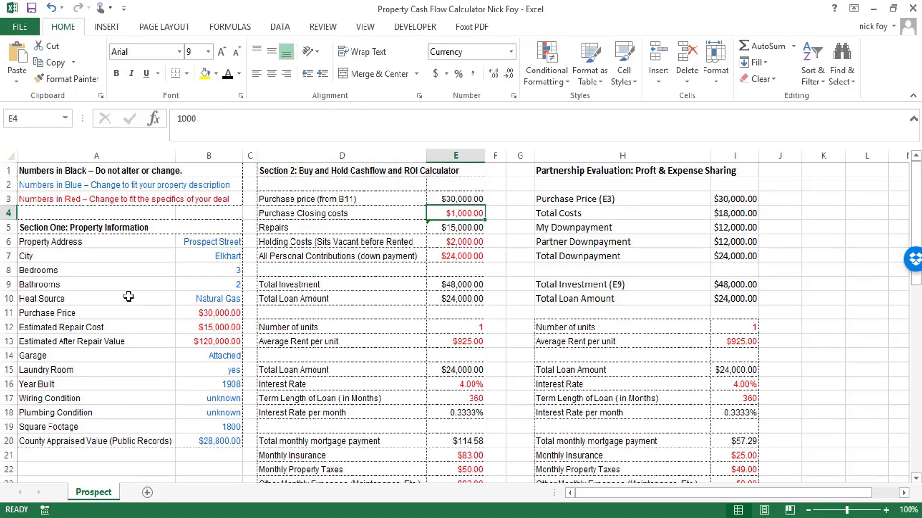
Review the Partnership Evaluation rows in column H down to Cashflow per month (after debt payment), ending back at Monthly Insurance
key("Right")
key("Right")
key("Right")
key("Down")
key("Down")
key("Down")
key("Down")
key("Down")
key("Down")
key("Down")
key("Down")
key("Down")
key("Down")
key("Down")
key("Down")
key("Down")
key("Down")
key("Down")
key("Down")
key("Down")
key("Down")
key("Down")
key("Down")
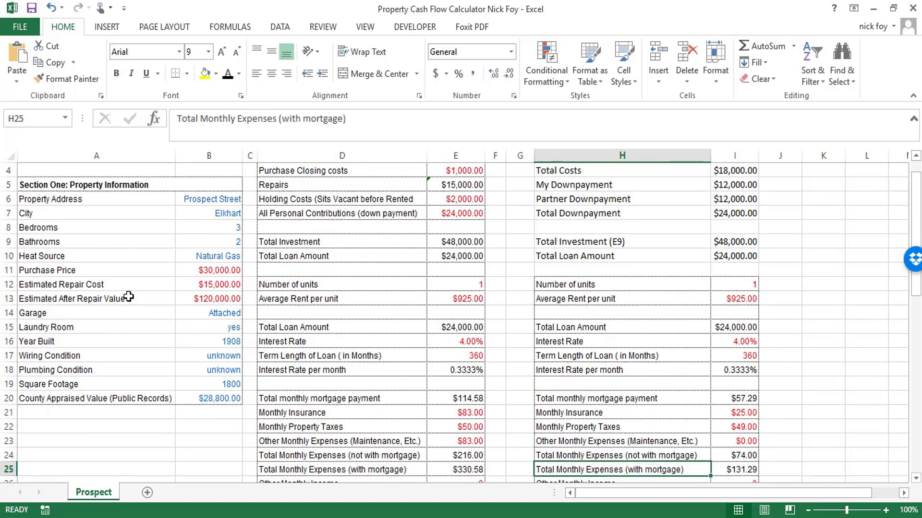
key("Down")
key("Down")
key("Down")
key("Down")
key("Down")
key("Down")
key("Down")
key("Down")
key("Up")
key("Up")
key("Up")
key("Up")
key("Up")
key("Up")
key("Up")
key("Up")
key("Up")
key("Up")
key("Up")
key("Up")
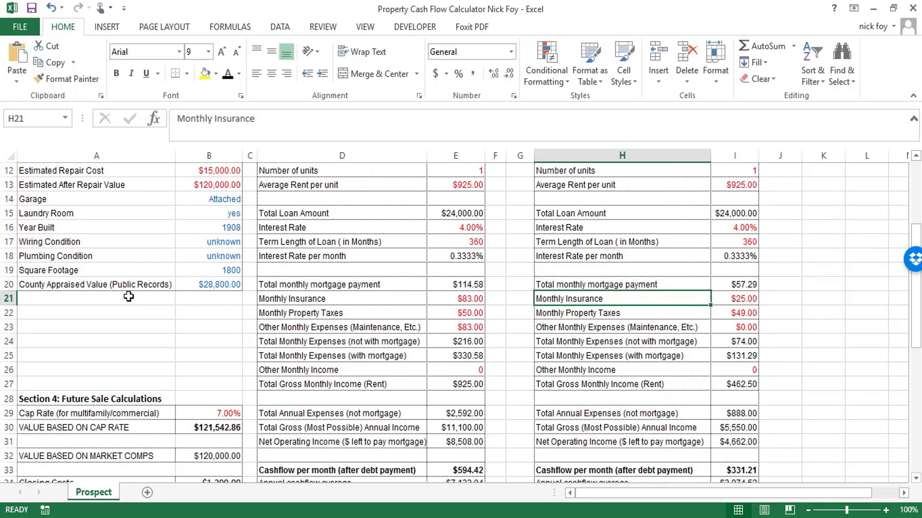
Examine the partnership's mortgage payment formula in I20 and compare it with Section 2's total monthly mortgage payment
key("Right")
key("Up")
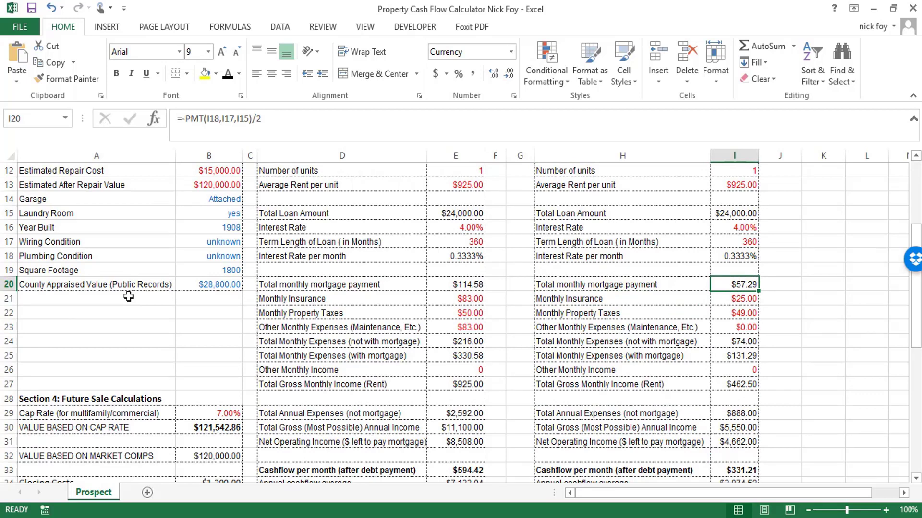
key("Left")
key("Left")
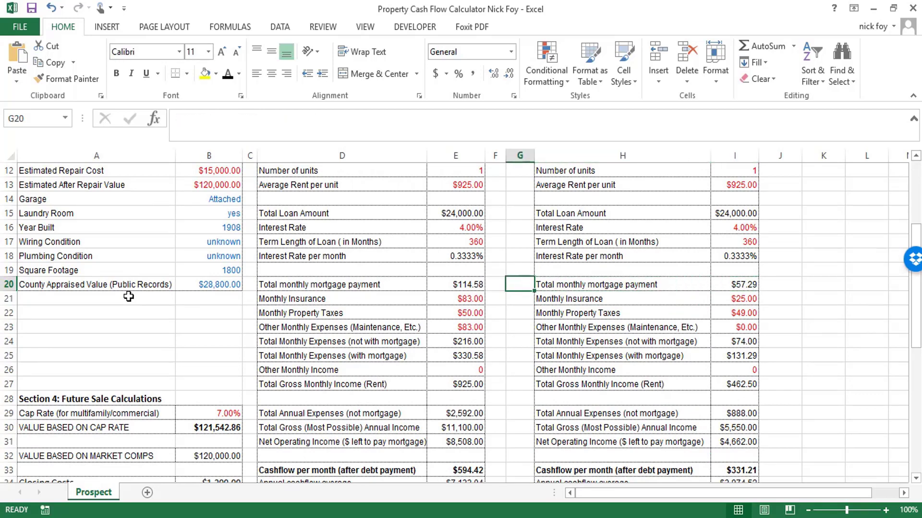
key("Left")
key("Right")
key("Right")
key("Right")
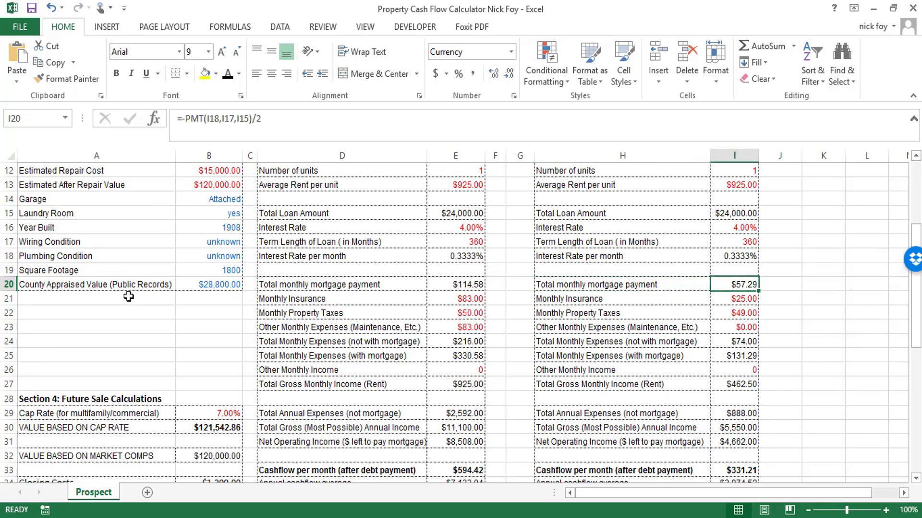
key("Left")
key("Left")
key("Left")
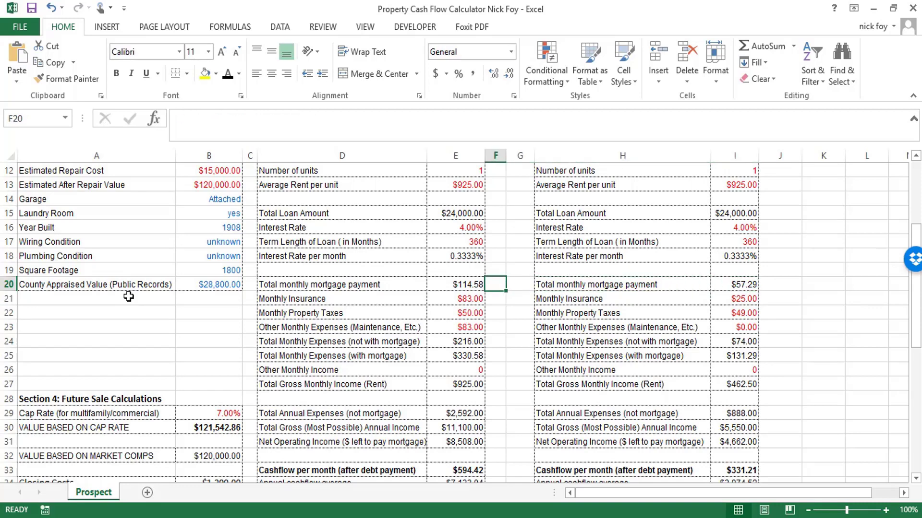
key("Left")
key("Right")
key("Right")
key("Right")
key("Right")
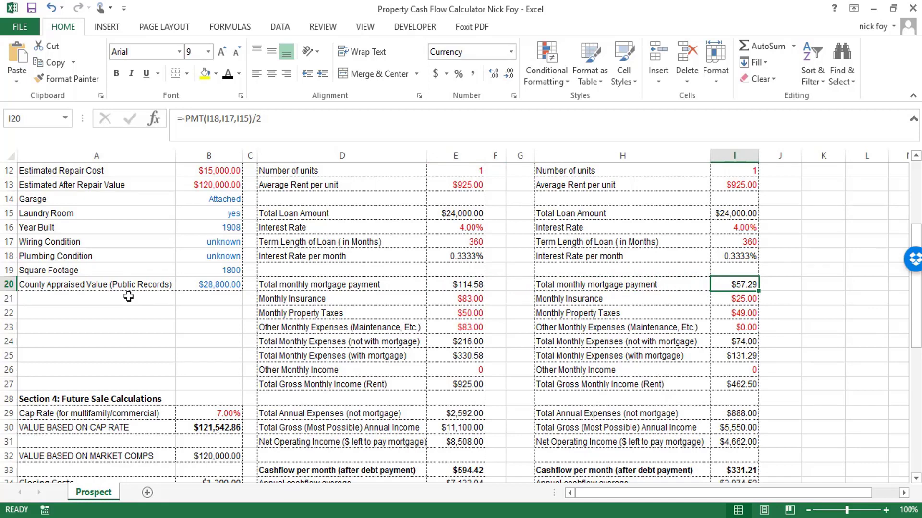
Set the partnership's Monthly Insurance in I21 to half of Section 2's insurance using =E21/2, and check the formula
key("Down")
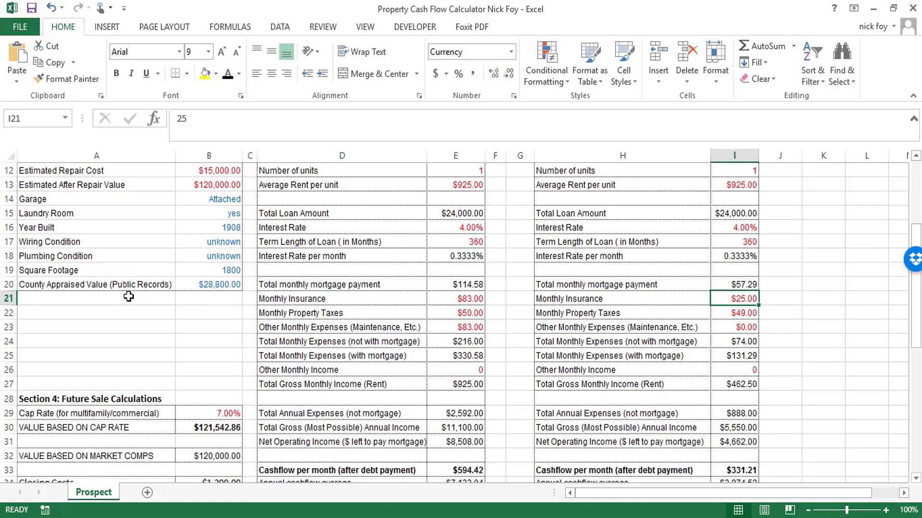
key("Left")
key("Right")
type("=")
key("Left")
key("Left")
key("Left")
key("Left")
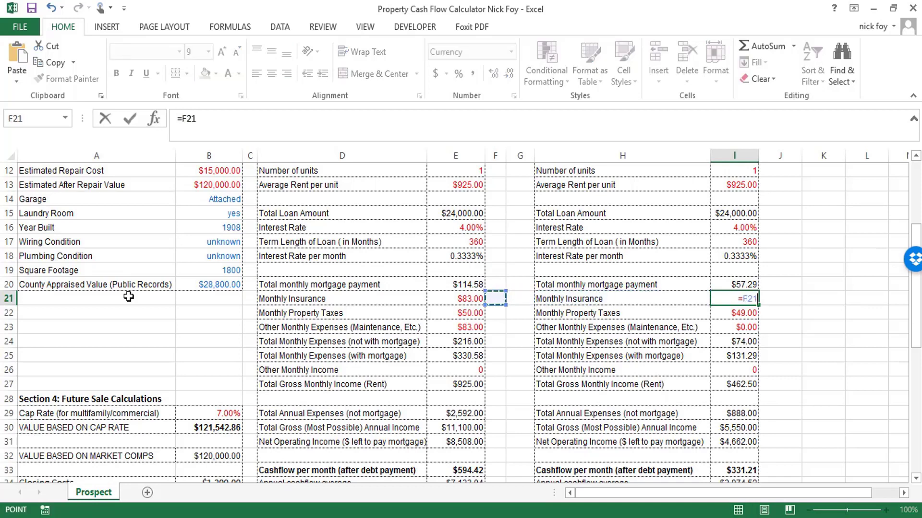
type("/2")
key("Return")
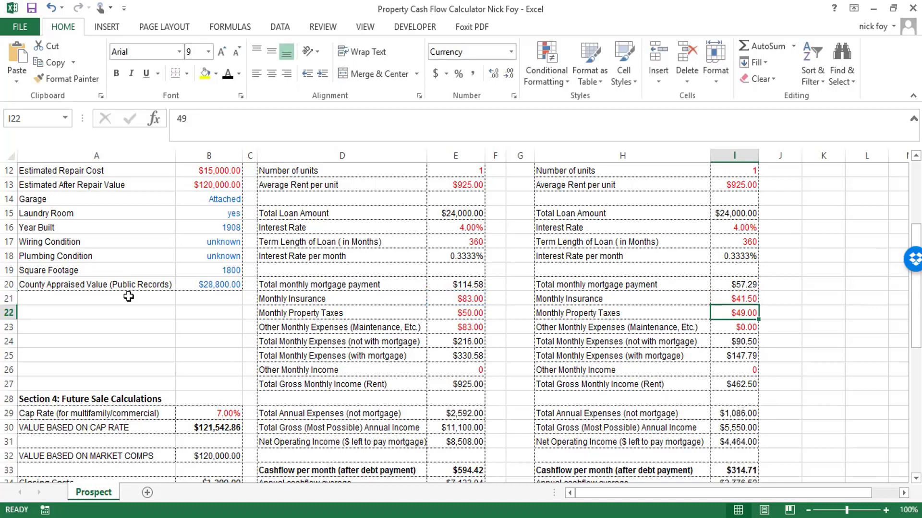
key("Right")
key("Up")
key("Left")
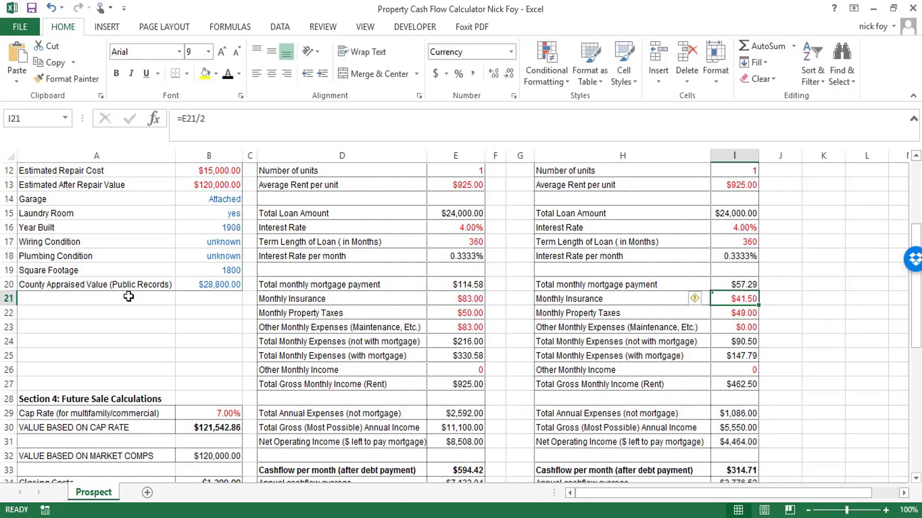
Go back up column I to review the Partner Downpayment in I6 and the top of the Partnership Evaluation section
key("Up")
key("Up")
key("Up")
key("Up")
key("Up")
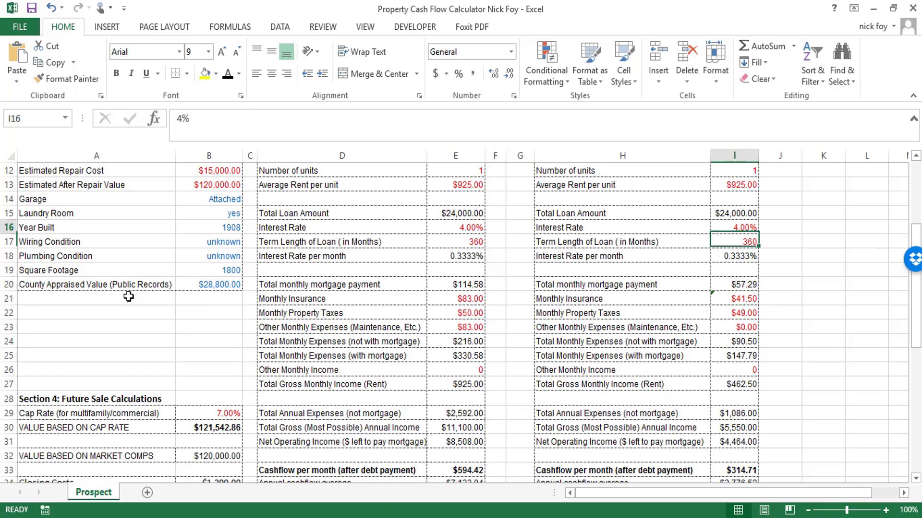
key("Up")
key("Up")
key("Up")
key("Up")
key("Up")
key("Up")
key("Up")
key("Up")
key("Up")
key("Up")
key("Up")
key("Up")
key("Up")
key("Up")
key("Up")
key("Down")
key("Down")
key("Down")
key("Down")
key("Down")
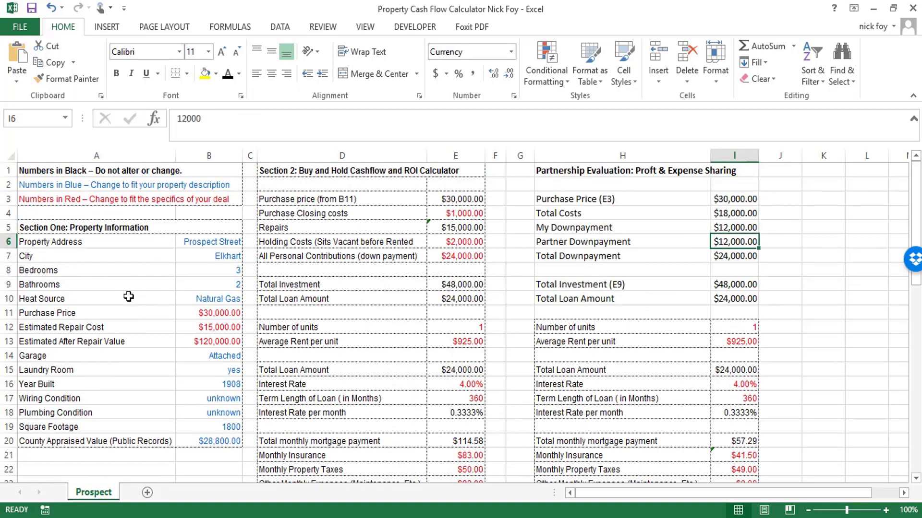
key("Left")
key("Up")
key("Up")
key("Up")
key("Up")
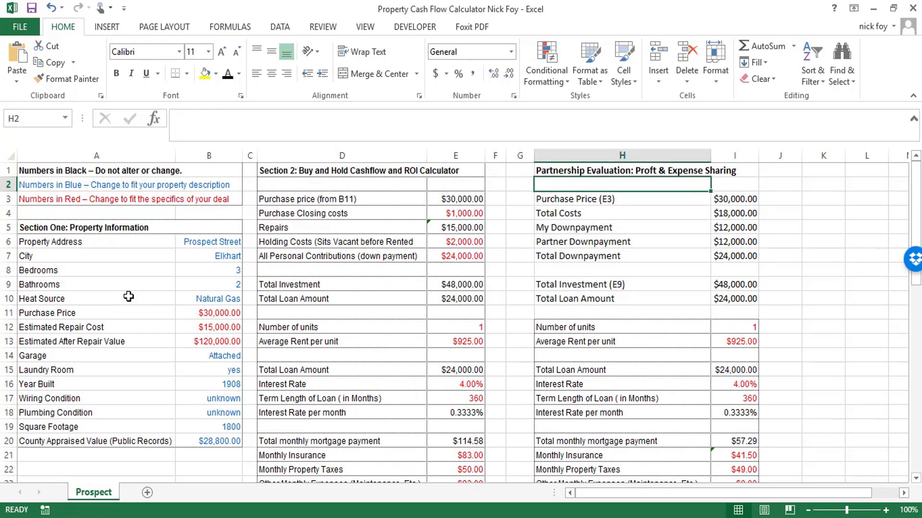
Review the partnership values down column I from the Purchase Price to the Net Operating Income in row 31
key("Down")
key("Right")
key("Down")
key("Down")
key("Down")
key("Down")
key("Down")
key("Down")
key("Down")
key("Down")
key("Down")
key("Down")
key("Down")
key("Down")
key("Down")
key("Down")
key("Down")
key("Down")
key("Down")
key("Down")
key("Down")
key("Down")
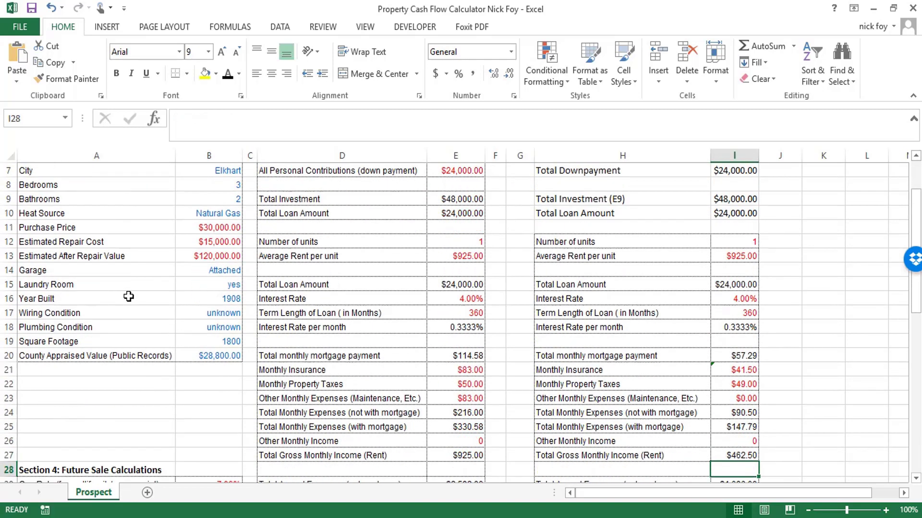
key("Down")
key("Down")
key("Down")
Set the partnership's Monthly Insurance to 41.50, Monthly Property Taxes to 25 and Other Monthly Expenses to 41.50 in I21:I23
key("Up")
key("Up")
key("Up")
key("Up")
key("Up")
key("Up")
key("Up")
key("Up")
key("Up")
key("Up")
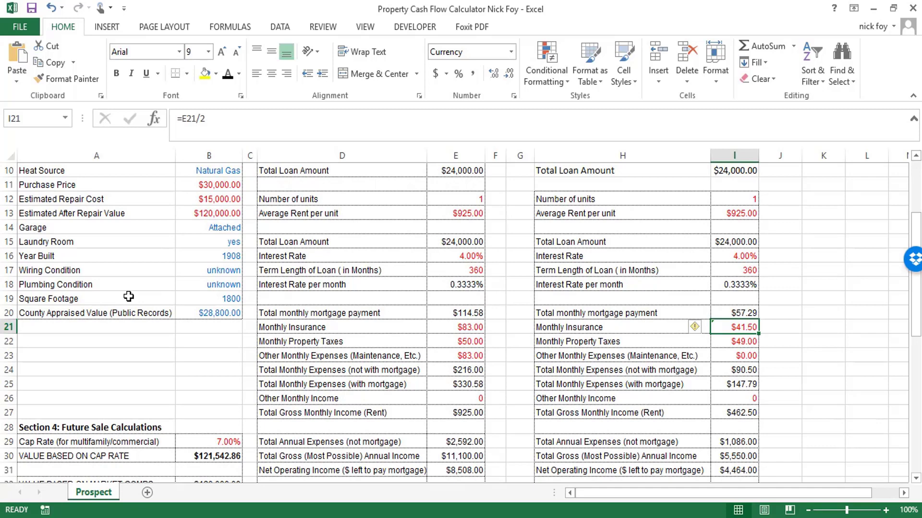
type("41.50")
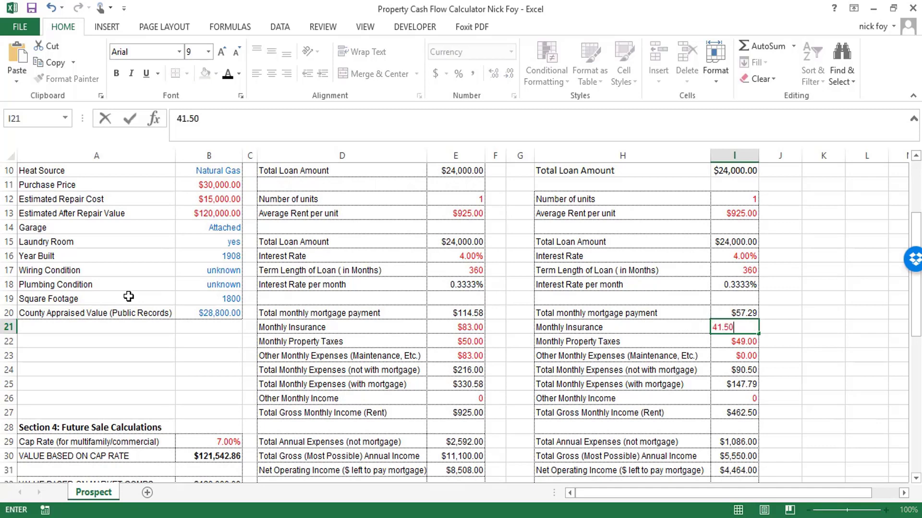
key("Return")
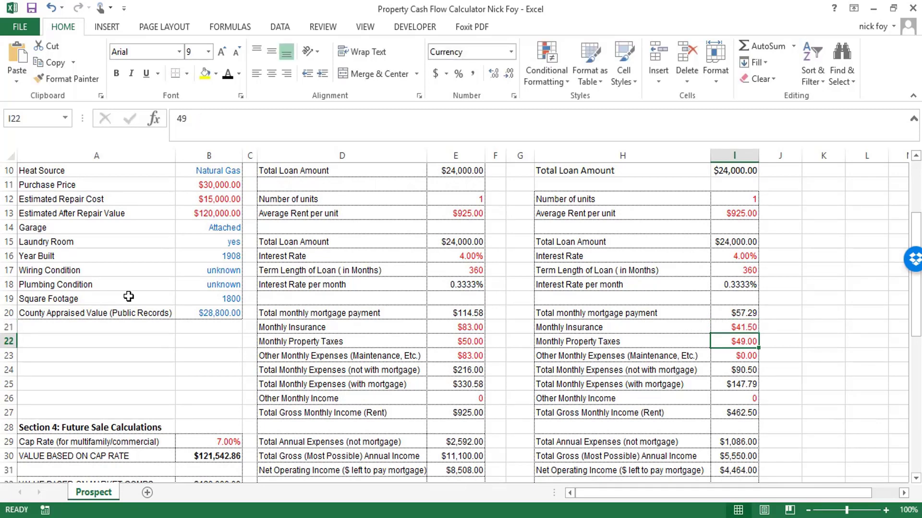
type("25")
key("Return")
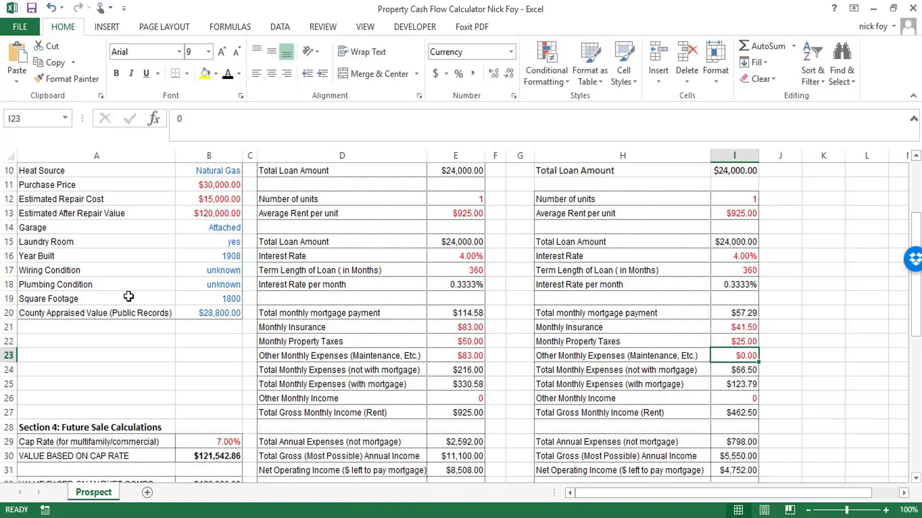
type("4")
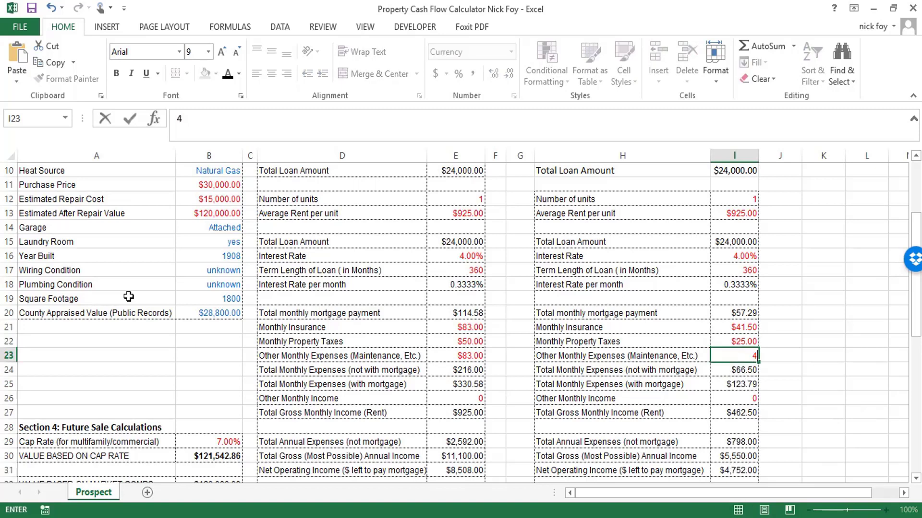
type("1.50")
key("Return")
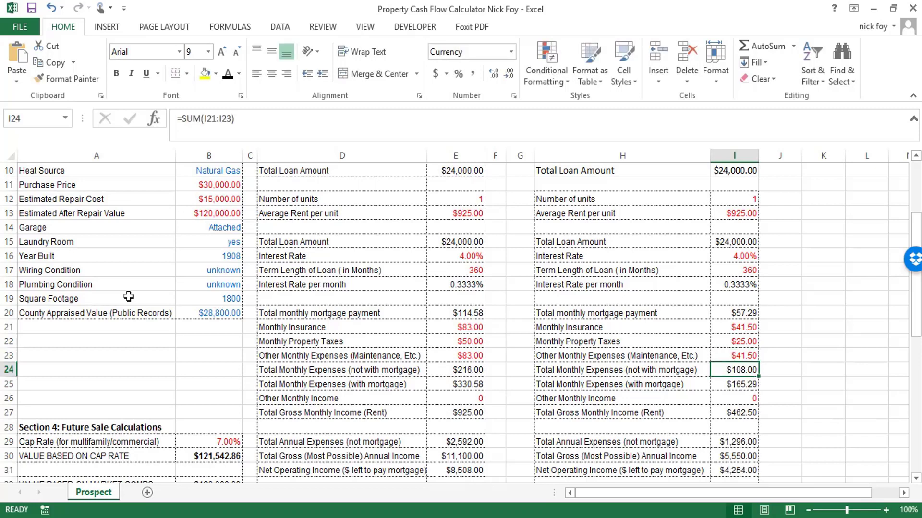
Compare the Total Monthly Expenses (not with mortgage) of Section 2 and the partnership across row 24
key("Left")
key("Left")
key("Left")
key("Left")
key("Right")
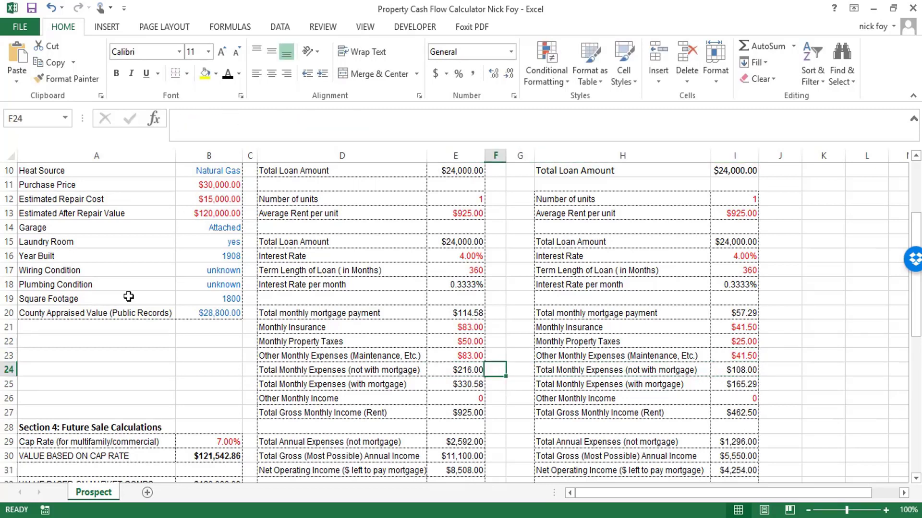
key("Right")
key("Right")
key("Right")
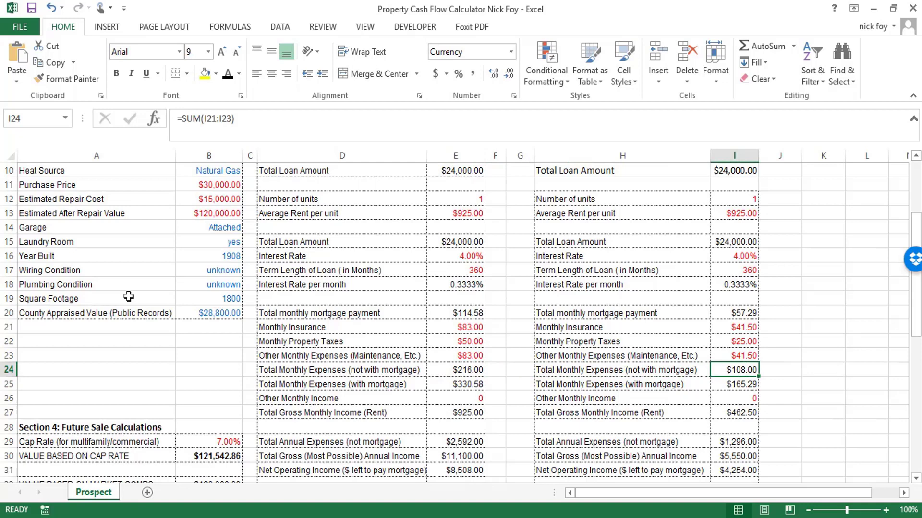
Examine the partnership's Total Monthly Expenses (with mortgage) formula in I25 and the Total Gross Monthly Income (Rent) row
key("Down")
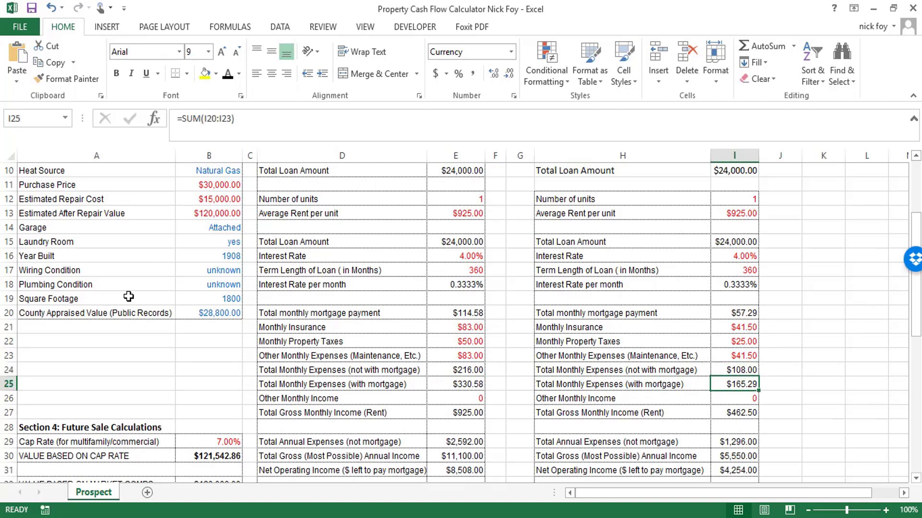
key("Left")
key("Right")
key("Right")
key("Left")
key("Down")
key("Down")
key("Left")
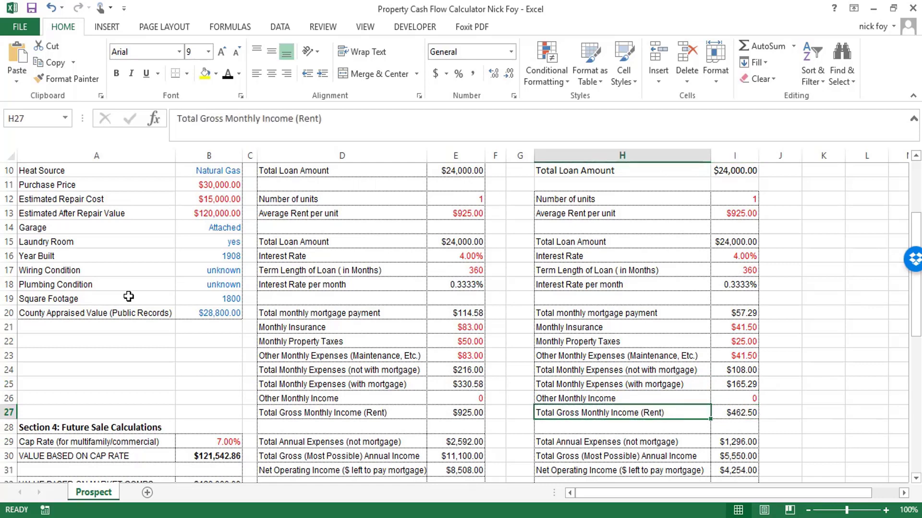
Examine the partnership's formulas for Total Annual Expenses, Total Gross Annual Income and Net Operating Income in I29:I31
key("Right")
key("Left")
key("Right")
key("Down")
key("Down")
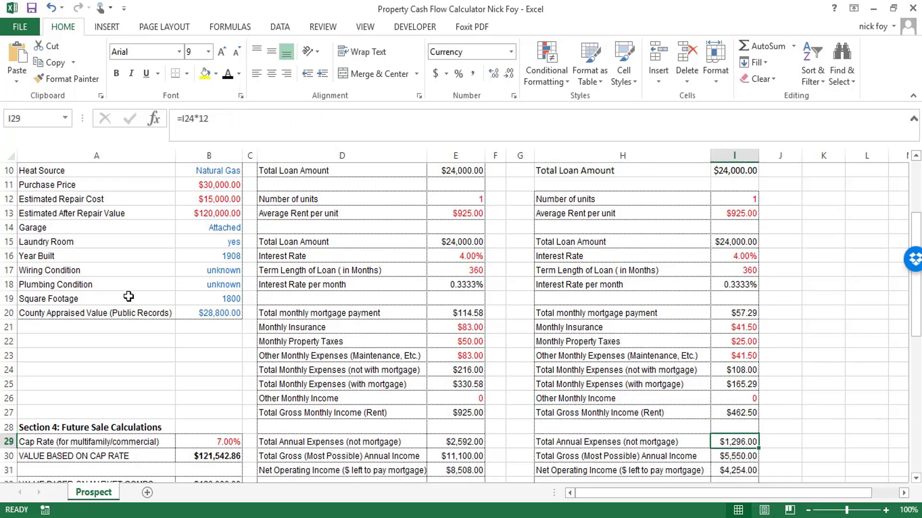
key("Left")
key("Right")
key("Down")
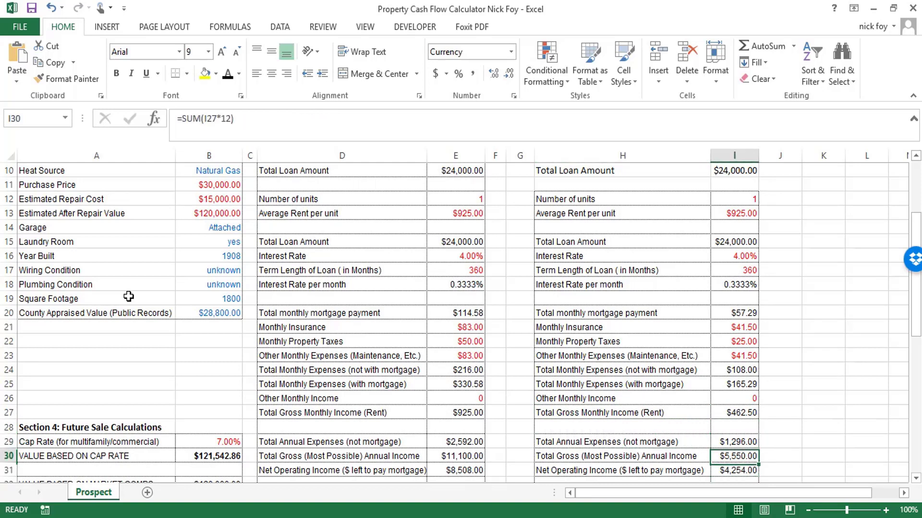
key("Up")
key("Down")
key("Down")
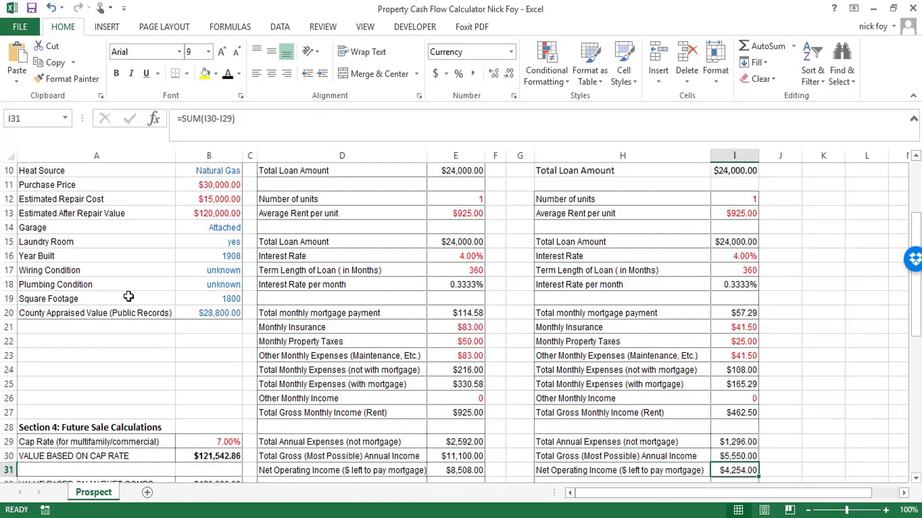
Compare the Net Operating Income of Section 2 and the partnership across row 31
scroll(129, 297, "down", 1)
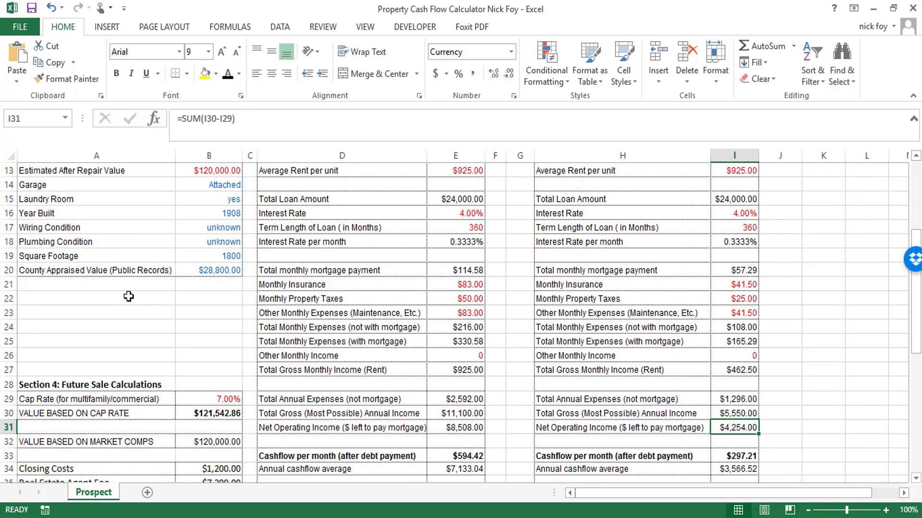
key("Left")
key("Left")
key("Left")
key("Left")
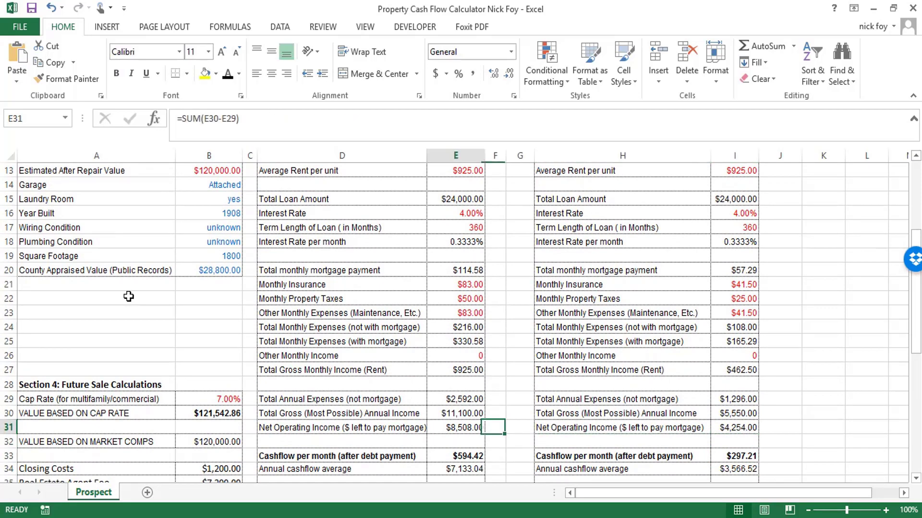
key("Right")
key("Right")
key("Right")
key("Right")
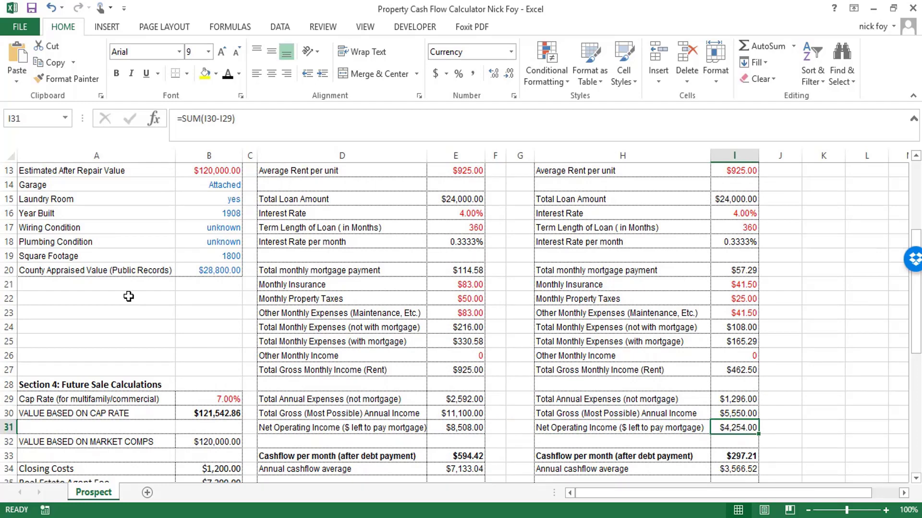
Look over the partnership's cashflow, cash contribution and return on investment rows in I33:I38
key("Down")
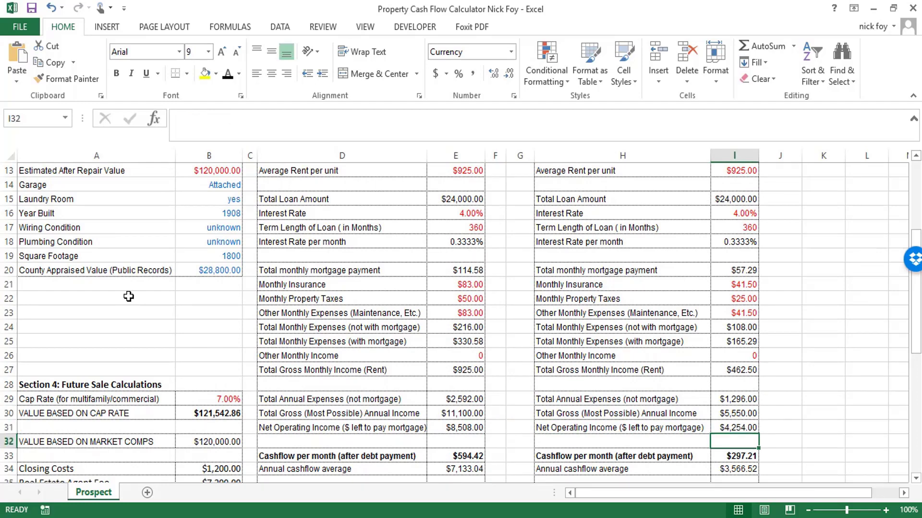
key("Down")
key("Down")
key("Down")
key("Down")
key("Down")
key("Down")
key("Down")
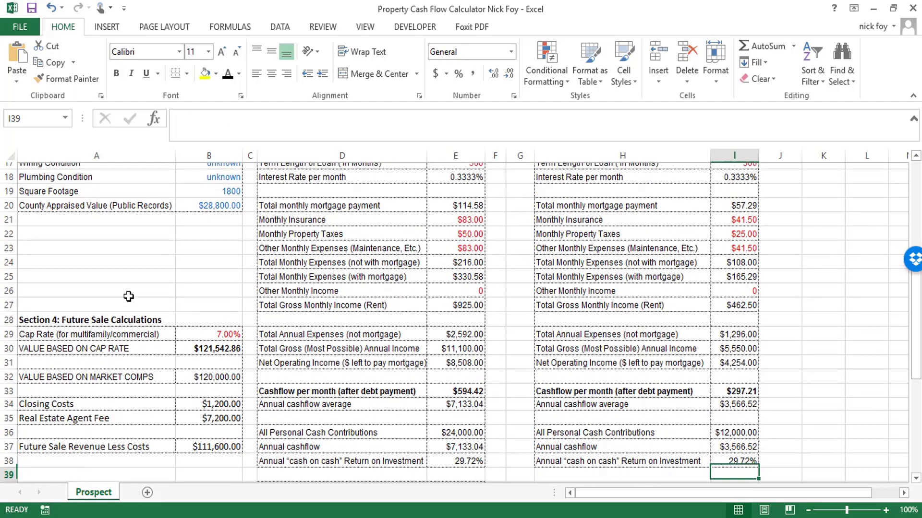
key("Down")
key("Down")
key("Up")
key("Up")
key("Up")
key("Up")
key("Up")
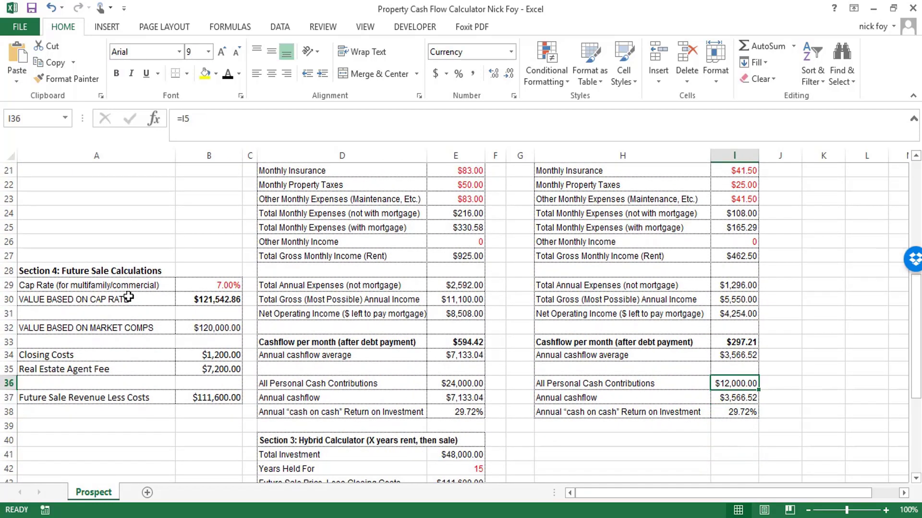
Examine the partnership's Cashflow per month and Annual cashflow average formulas in I33 and I34
key("Up")
key("Up")
key("Up")
key("Down")
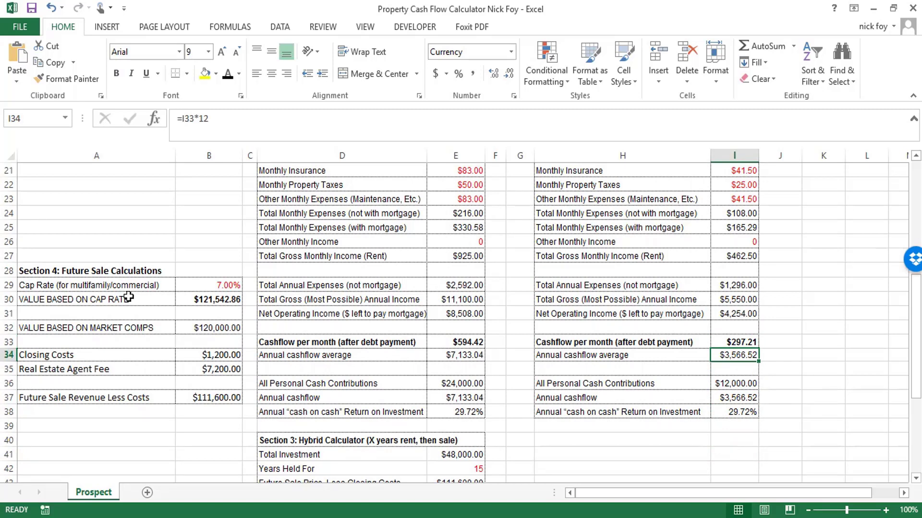
key("Up")
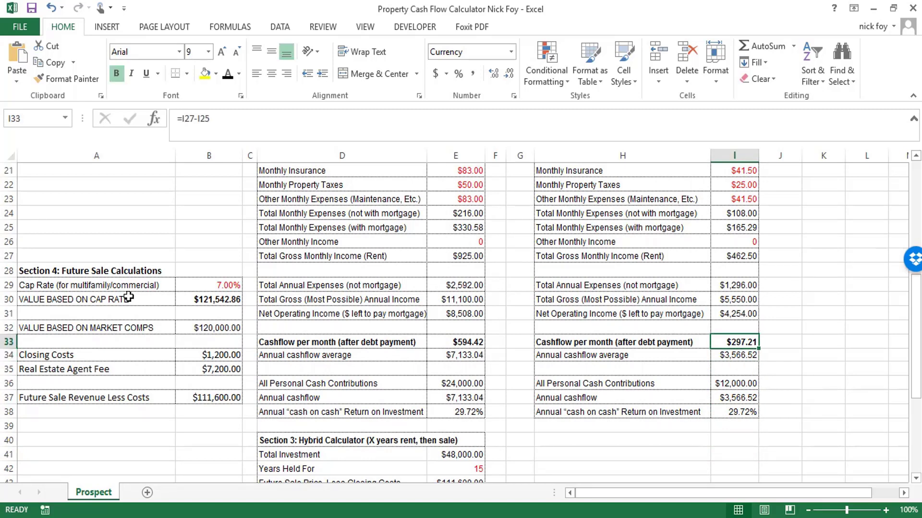
key("Down")
key("Down")
key("Down")
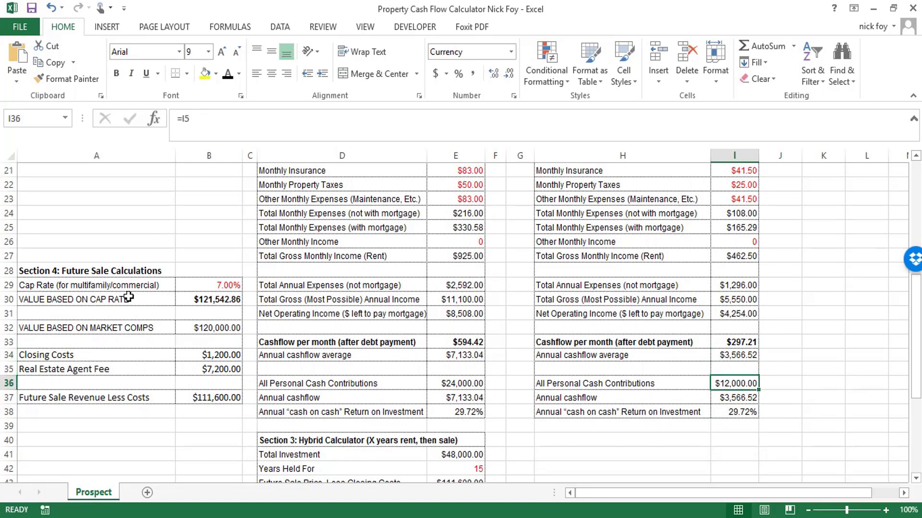
Recheck the partnership figures between Total Gross Annual Income in I30 and All Personal Cash Contributions in I36
key("Up")
key("Up")
key("Up")
key("Up")
key("Up")
key("Up")
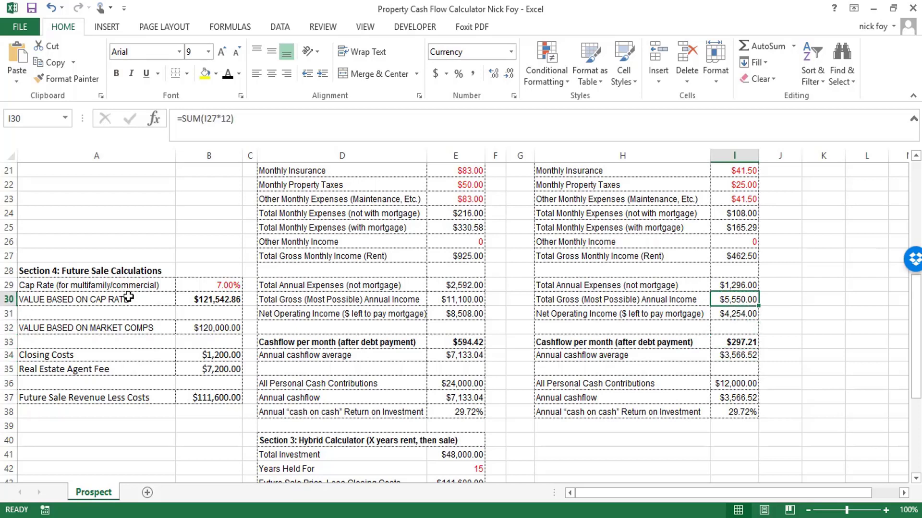
key("Down")
key("Down")
key("Down")
key("Down")
key("Down")
key("Down")
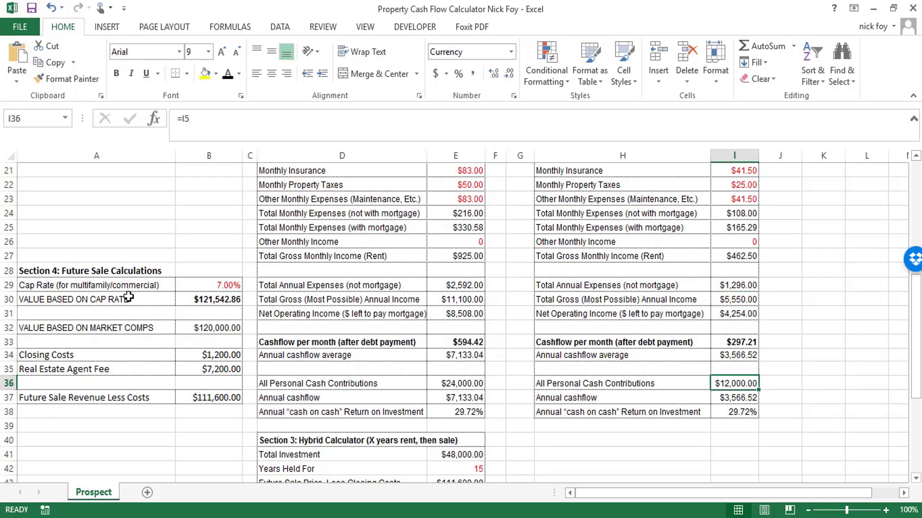
Examine the partnership's All Personal Cash Contributions, Annual cashflow and Annual "cash on cash" Return on Investment formulas in I36:I38
key("Left")
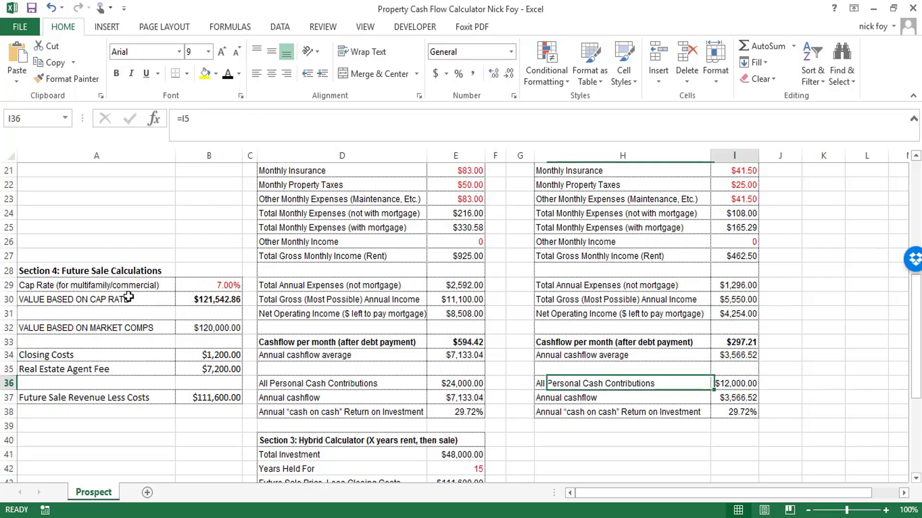
key("Right")
key("Down")
key("Left")
key("Right")
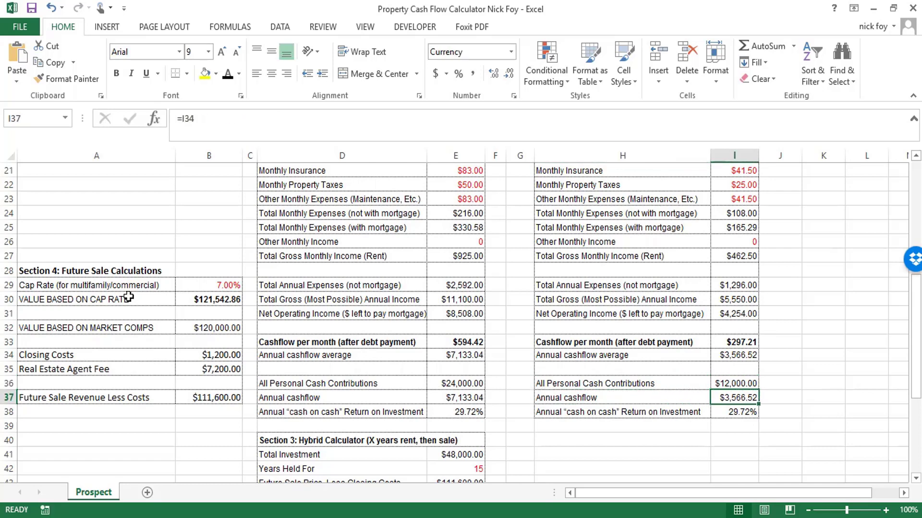
key("Down")
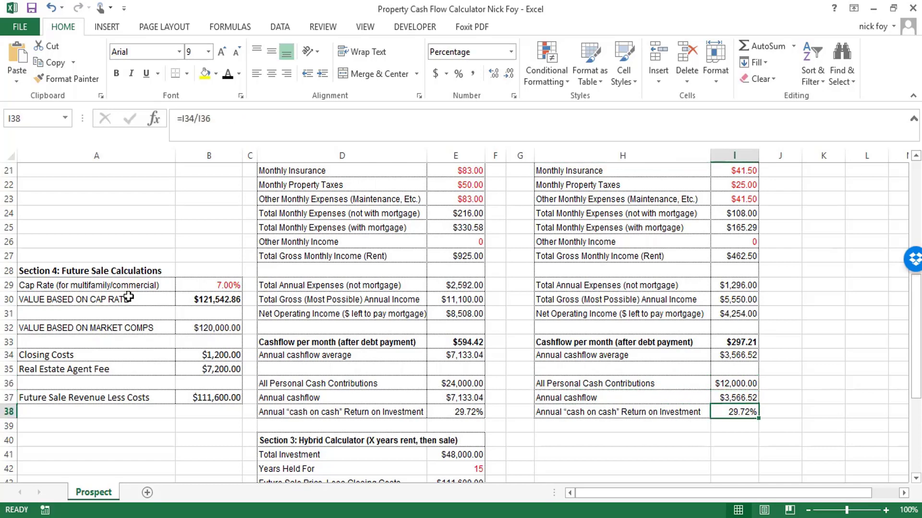
Compare the cash contributions, annual cashflow and return on investment of Section 2 and the partnership across rows 36 to 38
key("Right")
key("Left")
key("Up")
key("Up")
key("Up")
key("Down")
key("Left")
key("Left")
key("Down")
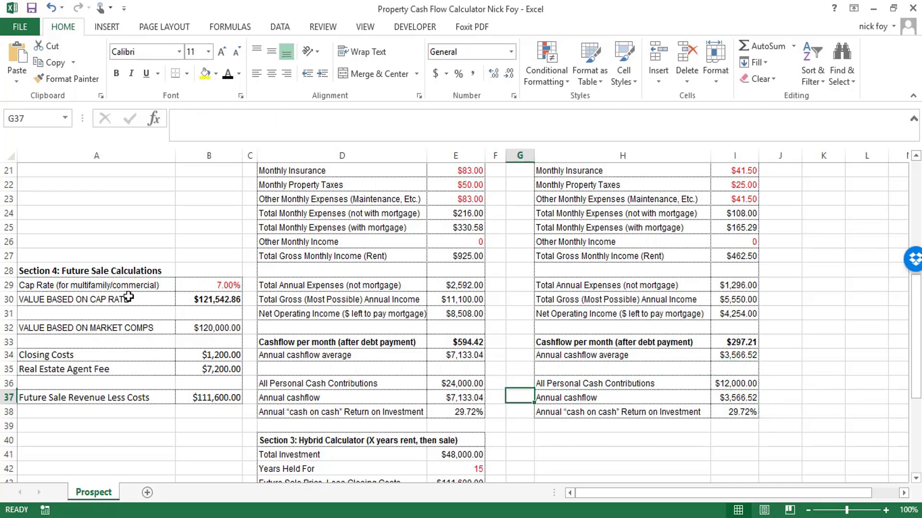
key("Left")
key("Down")
key("Left")
key("Up")
key("Up")
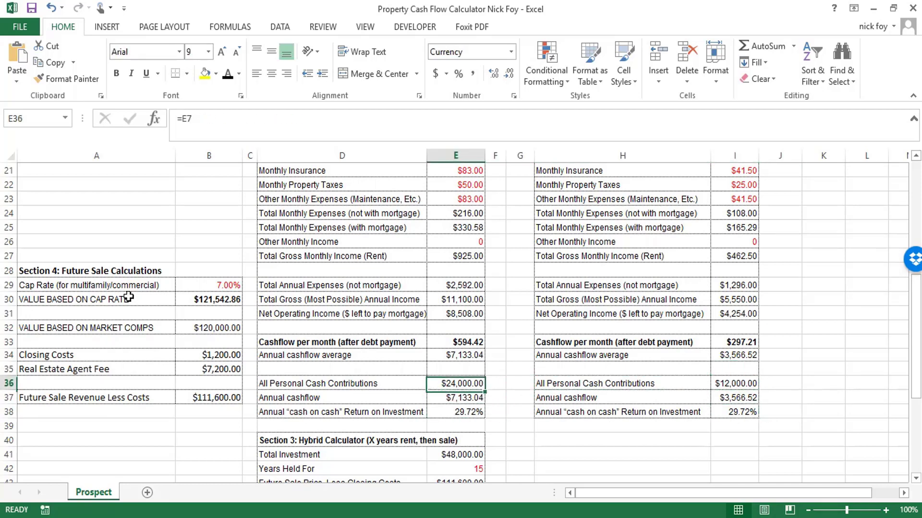
key("Down")
key("Right")
key("Right")
key("Right")
key("Right")
key("Right")
key("Up")
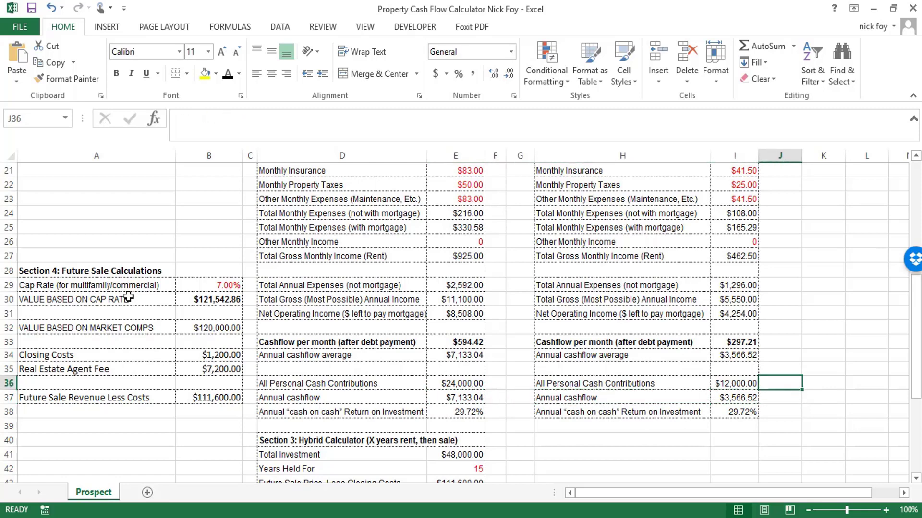
Look over the Section 3 Hybrid Calculator rows and return to the Partnership Evaluation heading in row 1
key("Left")
key("Down")
key("Down")
key("Down")
key("Down")
key("Down")
key("Down")
key("Down")
key("Down")
key("Down")
key("Down")
key("Down")
key("Down")
key("Down")
key("Down")
key("Down")
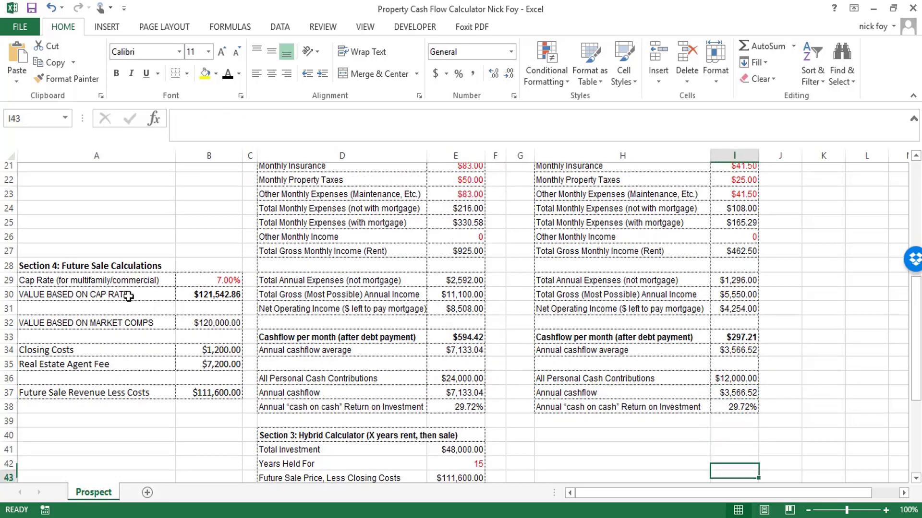
key("Up")
key("Up")
key("Up")
key("Up")
key("Up")
key("Up")
key("Up")
key("Up")
key("Up")
key("Up")
key("Up")
key("Up")
key("Up")
key("Up")
key("Up")
key("Up")
key("Up")
key("Up")
key("Up")
key("Up")
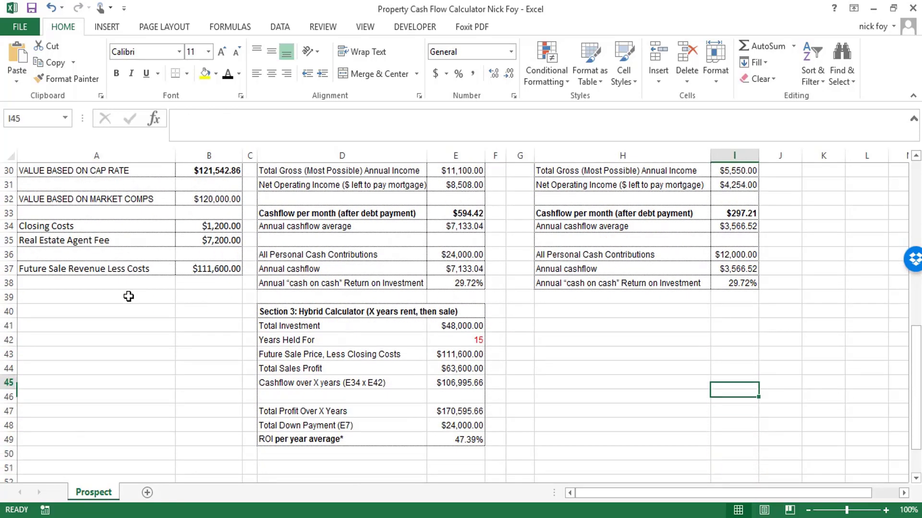
key("Up")
key("Up")
key("Up")
key("Up")
key("Up")
key("Up")
key("Up")
key("Up")
key("Up")
key("Up")
key("Up")
key("Up")
key("Up")
key("Up")
key("Up")
key("Up")
key("Up")
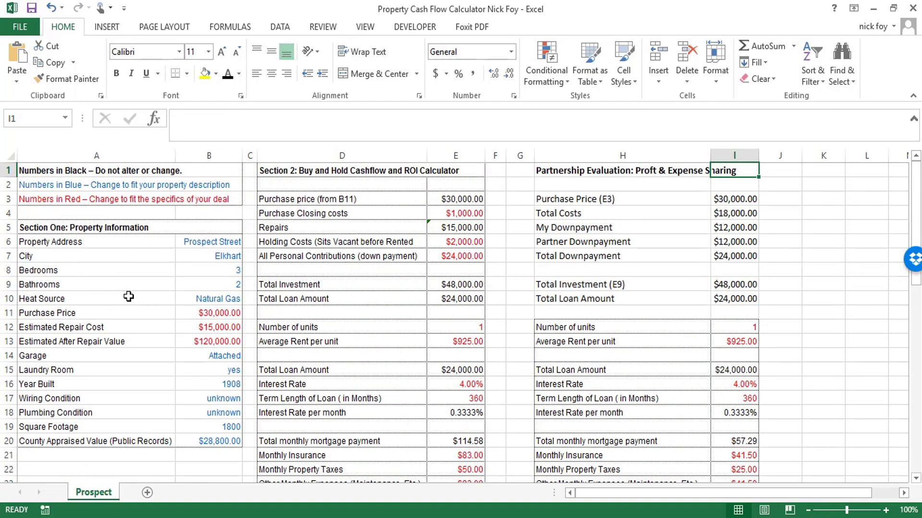
Review the Section One property information down column B to the County Appraised Value in B20
key("Left")
key("Left")
key("Left")
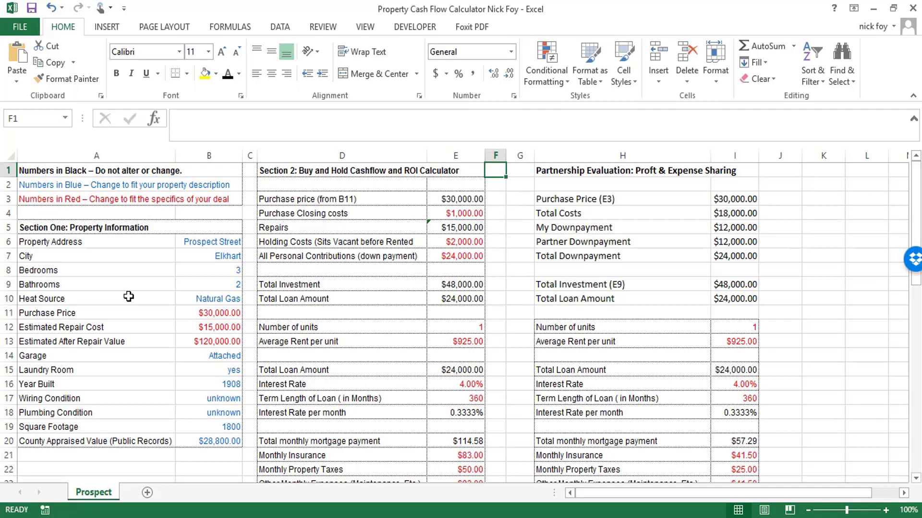
key("Left")
key("Left")
key("Left")
key("Down")
key("Down")
key("Down")
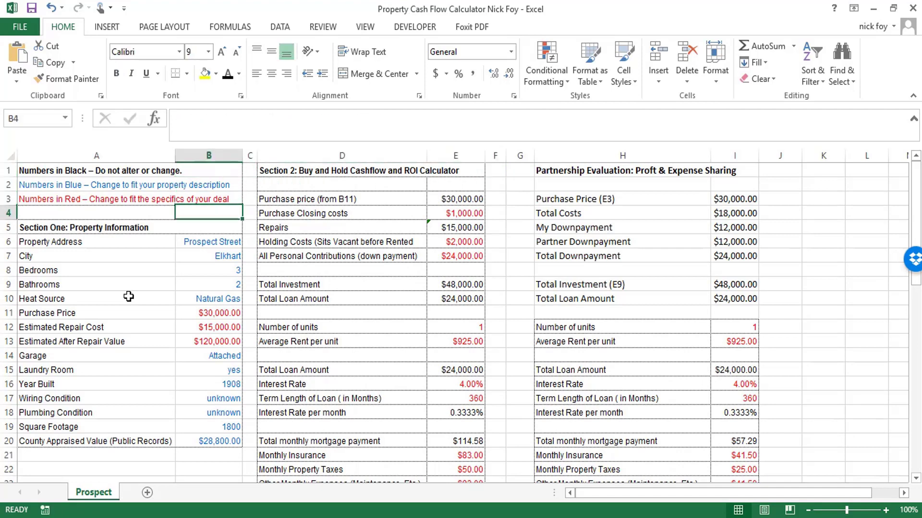
key("Down")
key("Down")
key("Down")
key("Down")
key("Down")
key("Down")
key("Down")
key("Down")
key("Down")
key("Down")
key("Down")
key("Down")
key("Down")
key("Down")
key("Down")
key("Down")
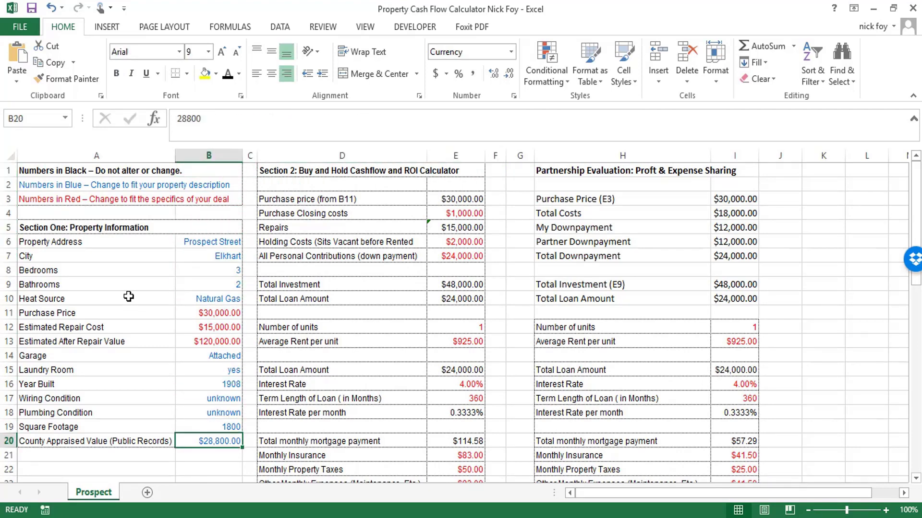
Review the Section 2 Buy and Hold Cashflow and ROI Calculator from its heading down column E to the return on investment in row 38
key("Right")
key("Right")
key("Up")
key("Up")
key("Up")
key("Up")
key("Up")
key("Up")
key("Up")
key("Up")
key("Up")
key("Up")
key("Up")
key("Up")
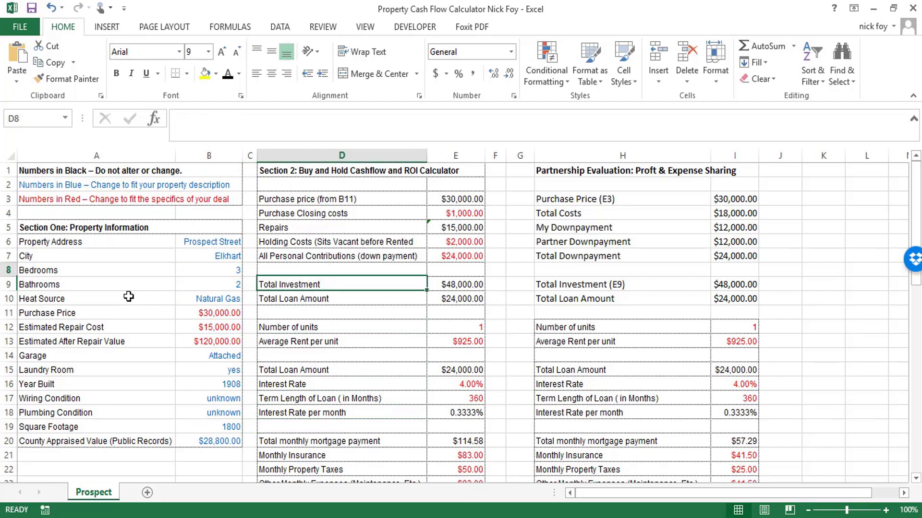
key("Up")
key("Up")
key("Up")
key("Up")
key("Right")
key("Down")
key("Down")
key("Down")
key("Down")
key("Down")
key("Down")
key("Down")
key("Down")
key("Down")
key("Down")
key("Down")
key("Down")
key("Down")
key("Down")
key("Down")
key("Down")
key("Down")
key("Down")
key("Down")
key("Down")
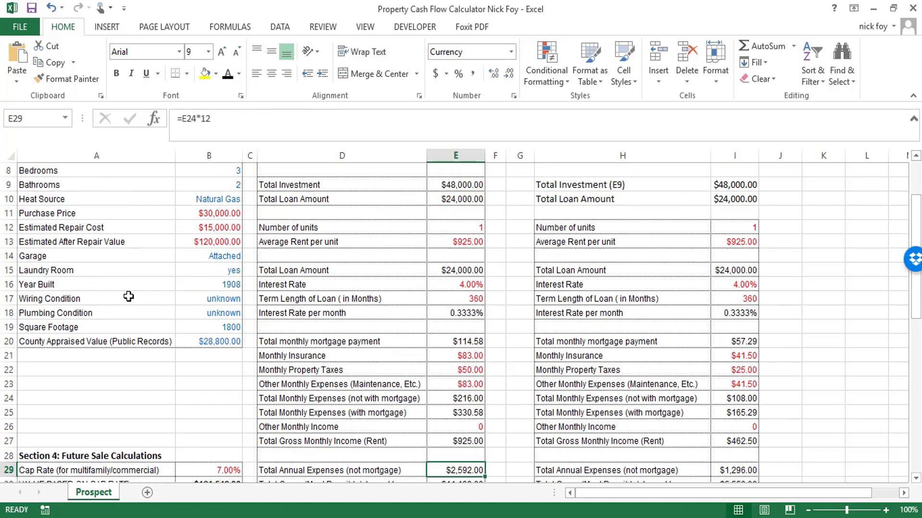
key("Down")
key("Down")
key("Down")
key("Down")
key("Down")
key("Down")
key("Down")
key("Down")
key("Down")
Look over the Section 4 Future Sale Calculations, including the market comps value, Closing Costs and Real Estate Agent Fee in columns A and B
key("Left")
key("Left")
key("Left")
key("Up")
key("Up")
key("Up")
key("Up")
key("Left")
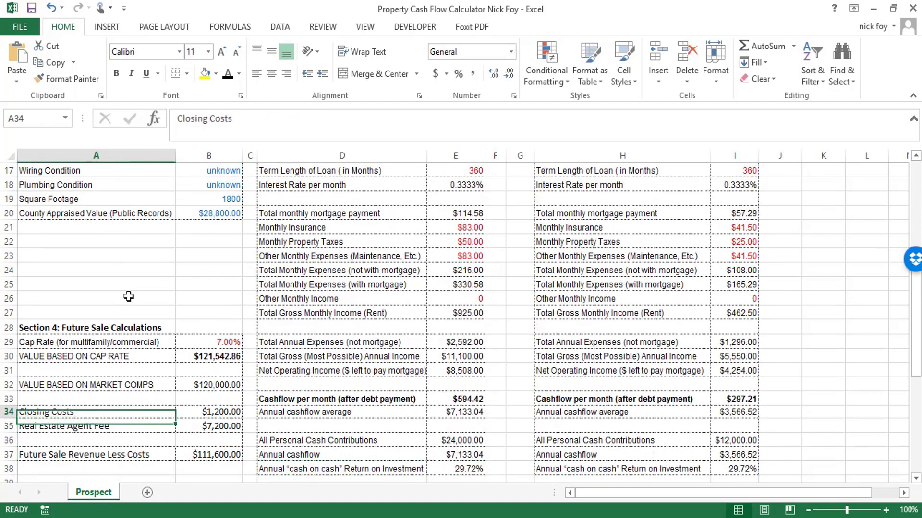
key("Up")
key("Up")
key("Right")
key("Down")
key("Down")
key("Down")
key("Down")
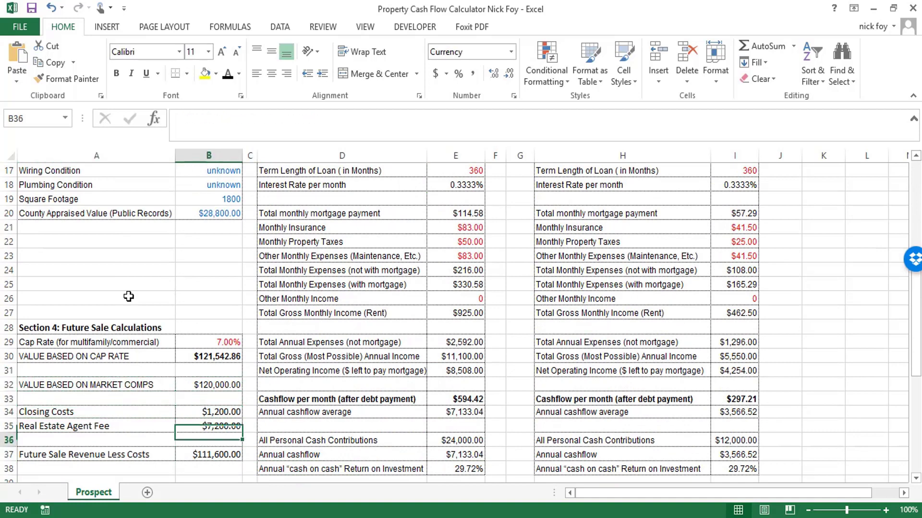
Review the Section 3 Hybrid Calculator from its heading in D40 down to the ROI per year average formula in E49
key("Right")
key("Right")
key("Down")
key("Down")
key("Down")
key("Down")
key("Down")
key("Down")
key("Down")
key("Down")
key("Down")
key("Down")
key("Down")
key("Down")
key("Down")
key("Down")
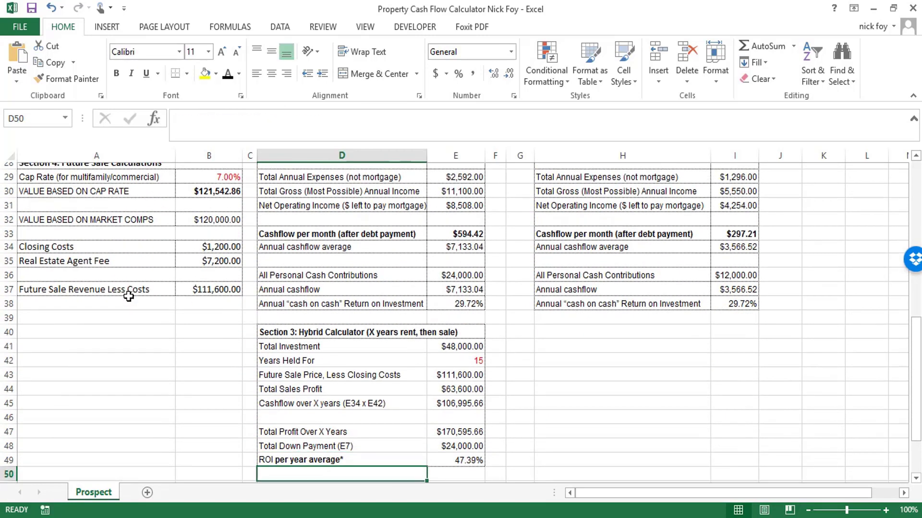
key("Up")
key("Up")
key("Up")
key("Up")
key("Up")
key("Up")
key("Up")
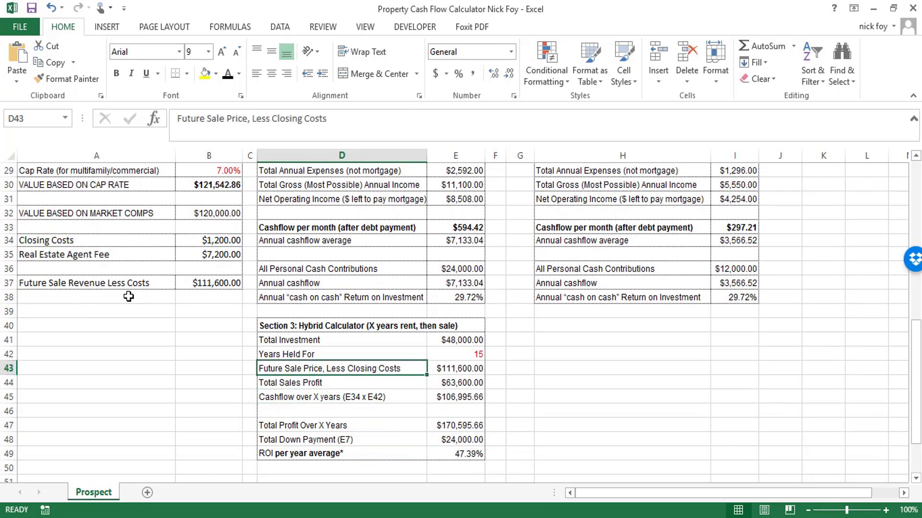
key("Up")
key("Up")
key("Up")
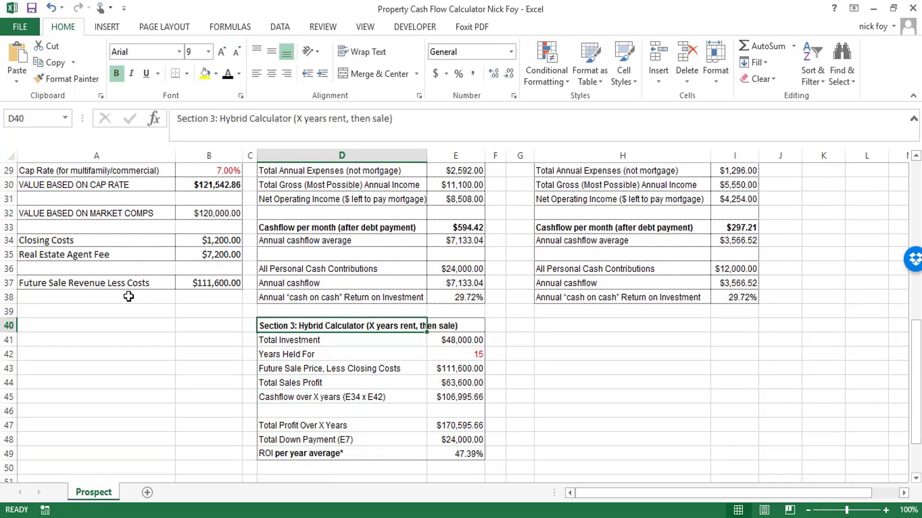
key("Down")
key("Down")
key("Down")
key("Down")
key("Down")
key("Down")
key("Down")
key("Down")
key("Down")
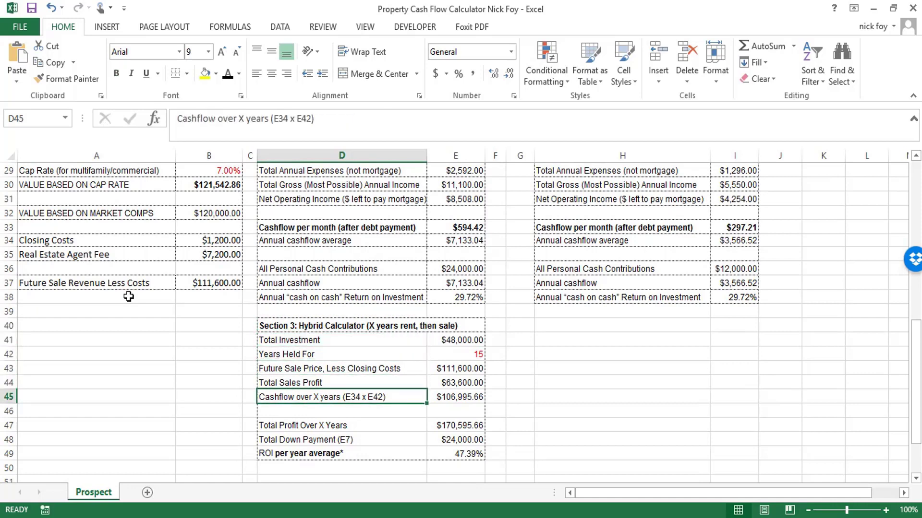
key("Right")
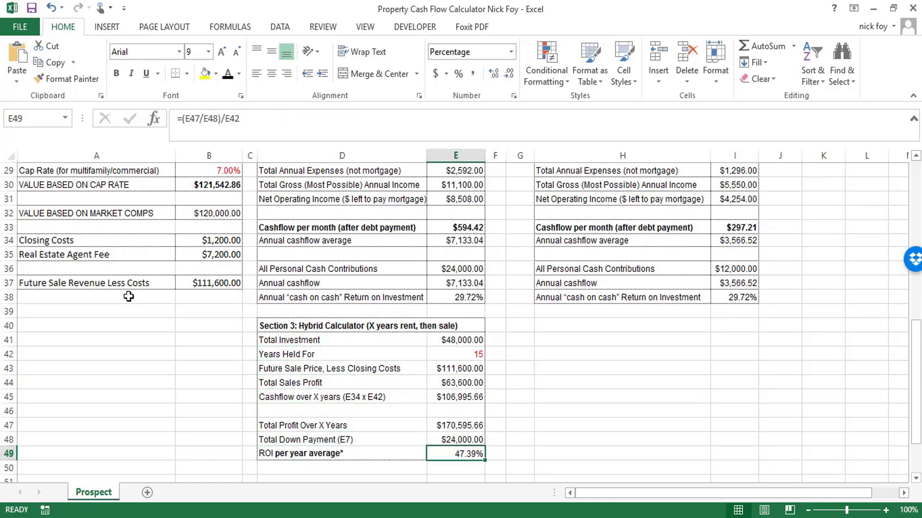
Go from the Hybrid Calculator to the Partnership Evaluation heading in column H and look over its purchase price and total costs rows
key("Up")
key("Up")
key("Right")
key("Right")
key("Right")
key("Up")
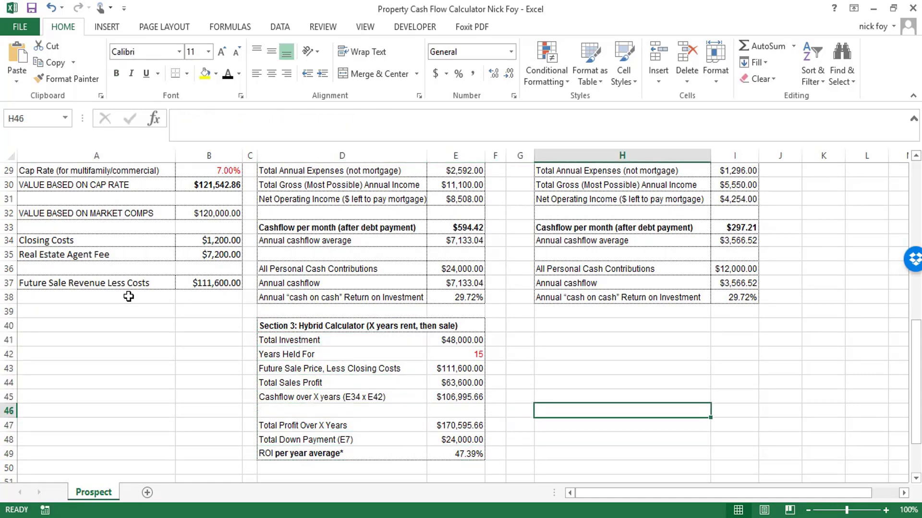
key("Up")
key("Up")
key("Up")
key("Up")
key("Up")
key("Up")
key("Up")
key("Up")
key("Up")
key("Up")
key("Up")
key("Up")
key("Up")
key("Up")
key("Up")
key("Up")
key("Up")
key("Up")
key("Up")
key("Up")
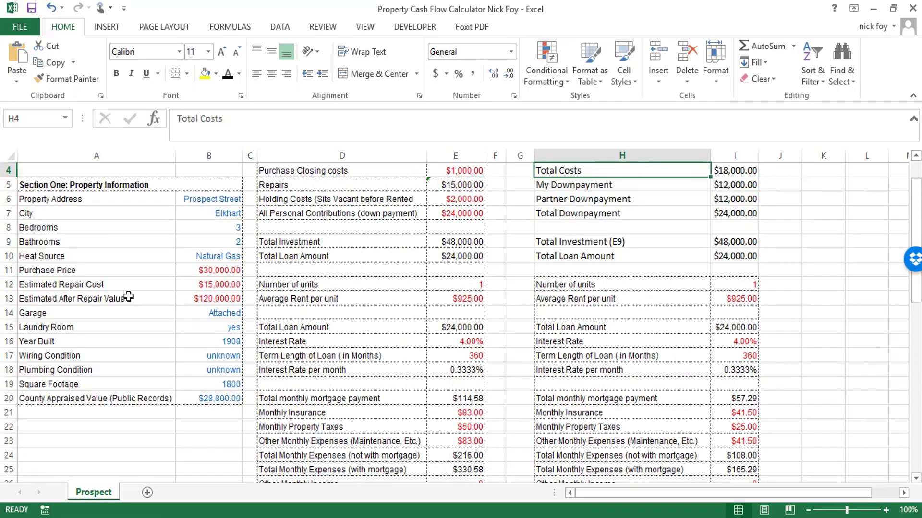
key("Up")
key("Up")
key("Up")
key("Down")
key("Down")
key("Down")
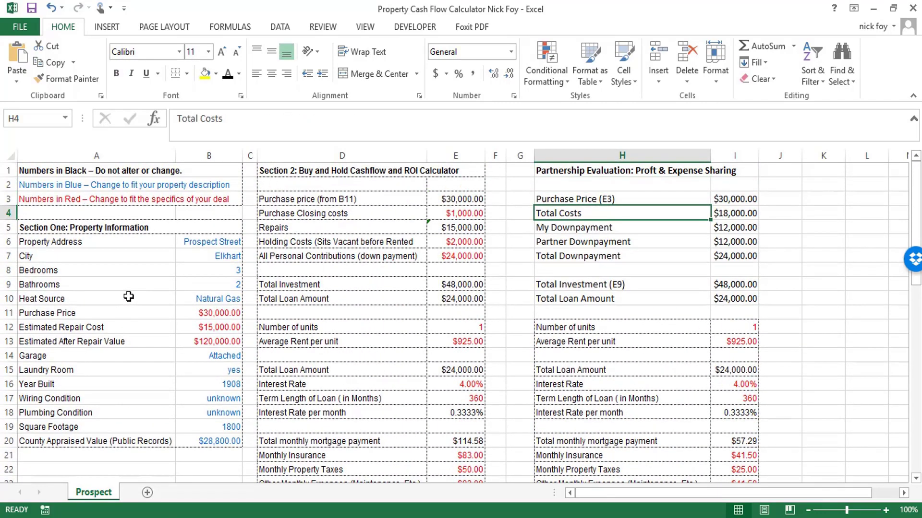
Review the Partnership Evaluation labels down column H, from the down payments through loan, expenses and cashflow to the return on investment row
key("Down")
key("Down")
key("Down")
key("Down")
key("Down")
key("Down")
key("Down")
key("Down")
key("Down")
key("Down")
key("Down")
key("Down")
key("Down")
key("Down")
key("Down")
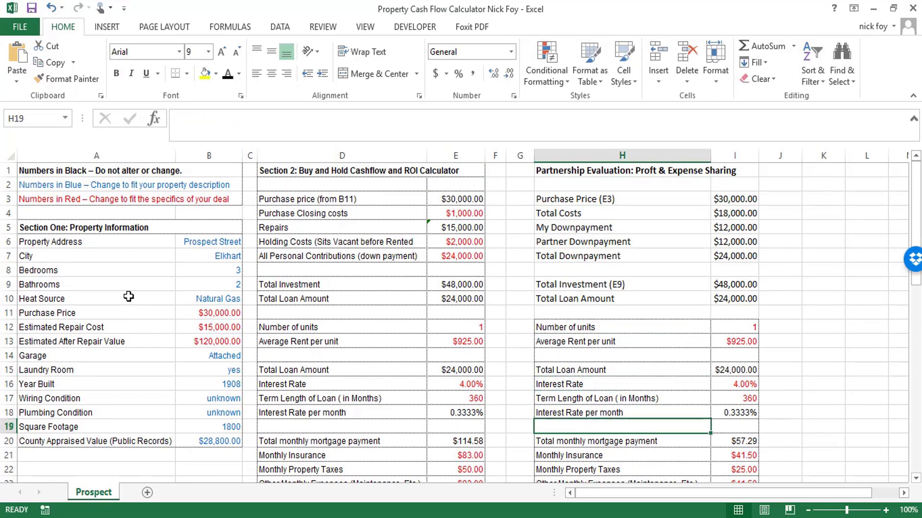
key("Down")
key("Down")
key("Down")
key("Down")
key("Down")
key("Down")
key("Down")
key("Down")
key("Down")
key("Down")
key("Down")
key("Down")
key("Down")
key("Down")
key("Down")
key("Down")
key("Down")
key("Down")
key("Down")
key("Down")
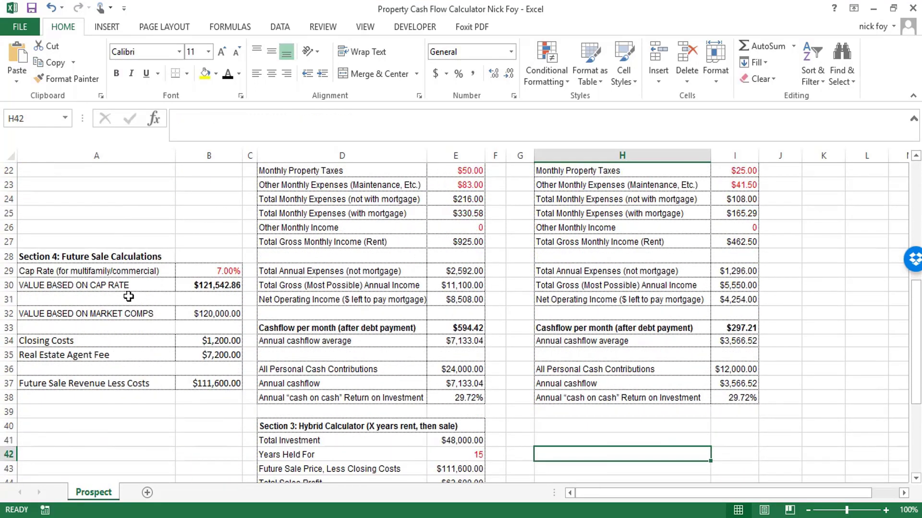
Inspect the partnership's annual "cash on cash" return formula in I38 and the neighbouring cashflow and personal contribution cells
key("Up")
key("Up")
key("Up")
key("Up")
key("Up")
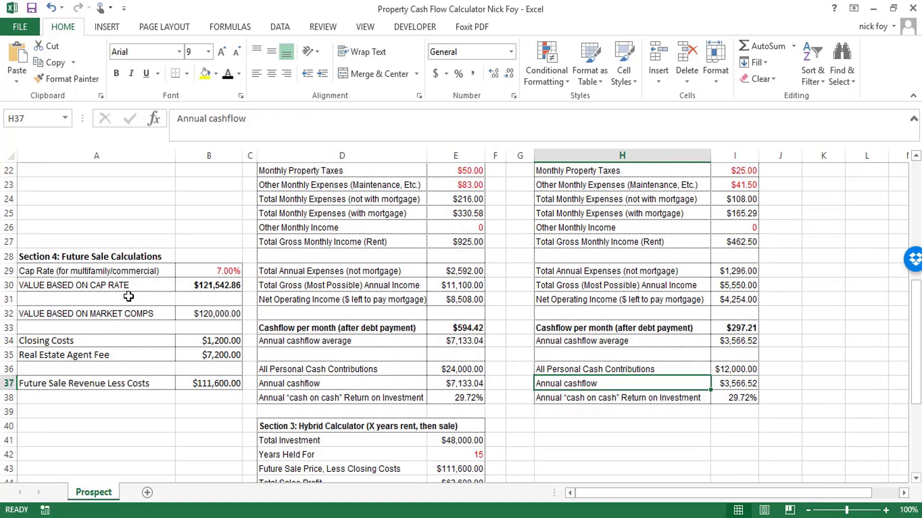
key("Down")
key("Right")
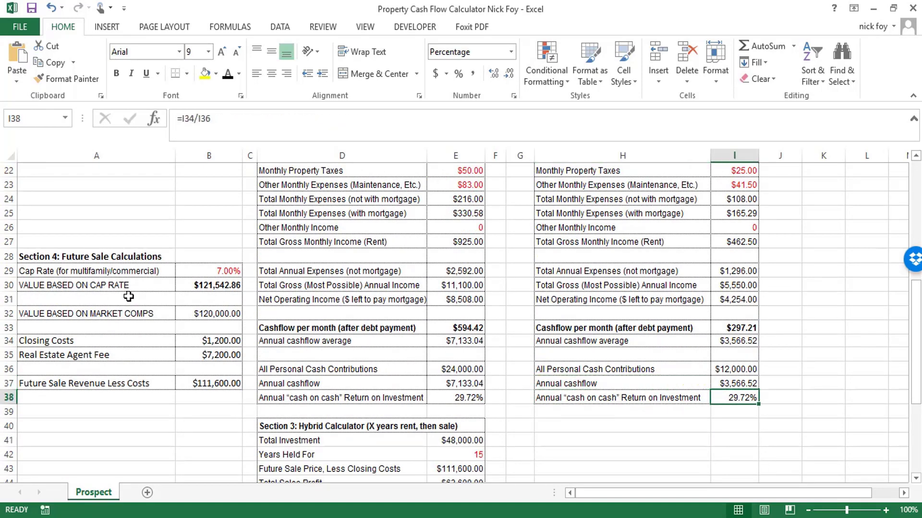
key("Up")
key("Up")
key("Up")
key("Up")
key("Up")
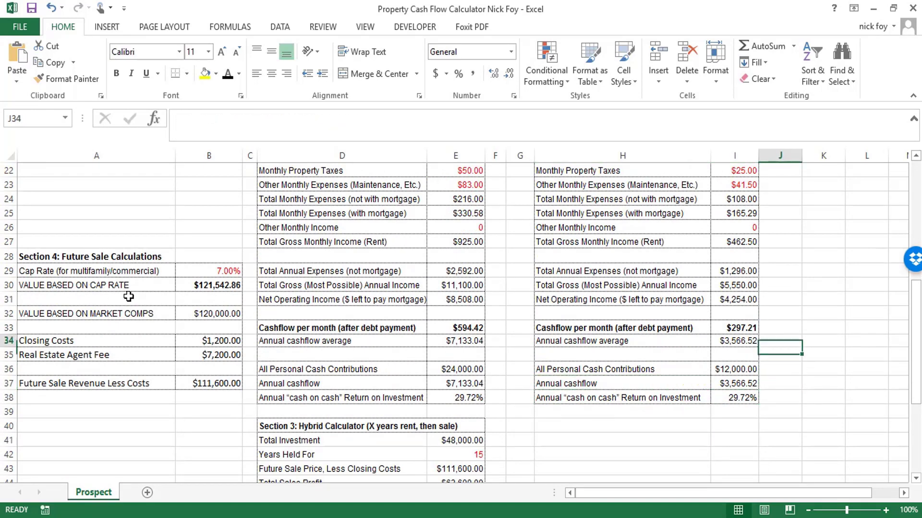
key("Down")
key("Down")
key("Down")
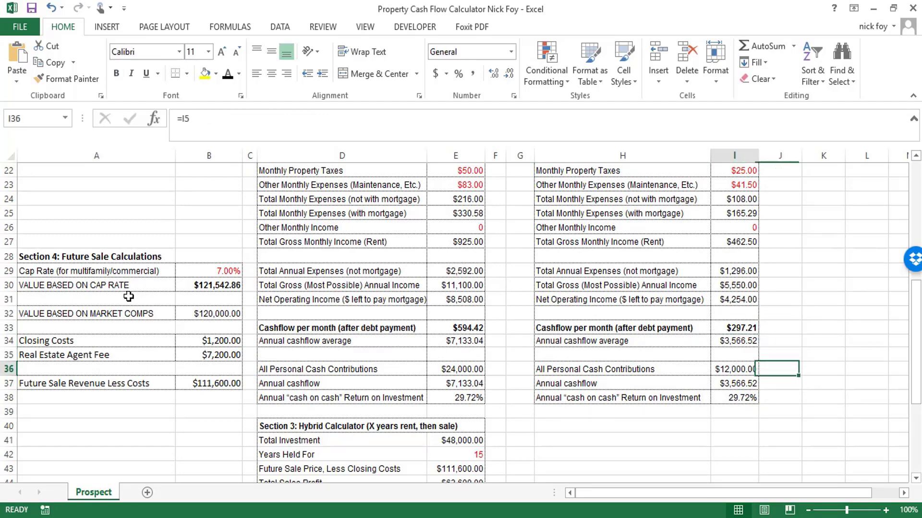
Look back up the partnership figures in column I to the purchase price formula in I3
key("Up")
key("Up")
key("Up")
key("Up")
key("Up")
key("Up")
key("Up")
key("Up")
key("Up")
key("Up")
key("Up")
key("Up")
key("Up")
key("Up")
key("Up")
key("Up")
key("Up")
key("Up")
key("Up")
key("Up")
key("Up")
key("Up")
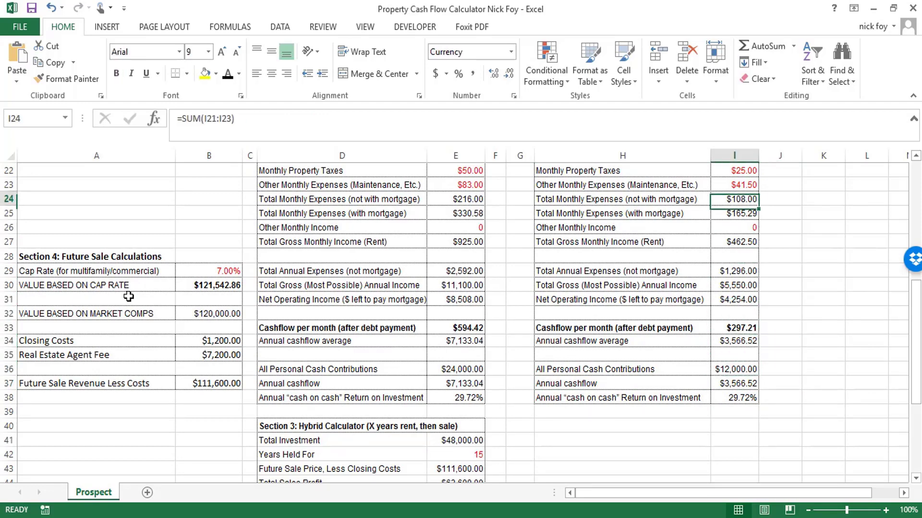
key("Down")
key("Down")
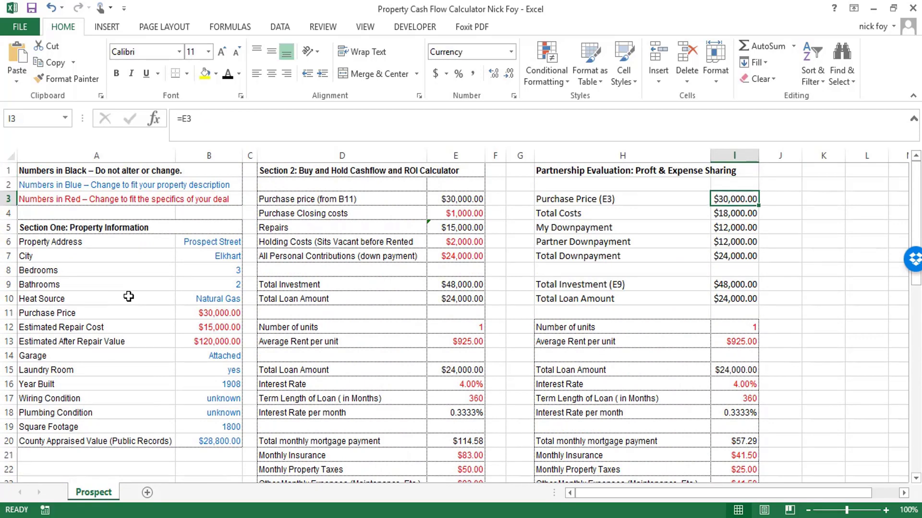